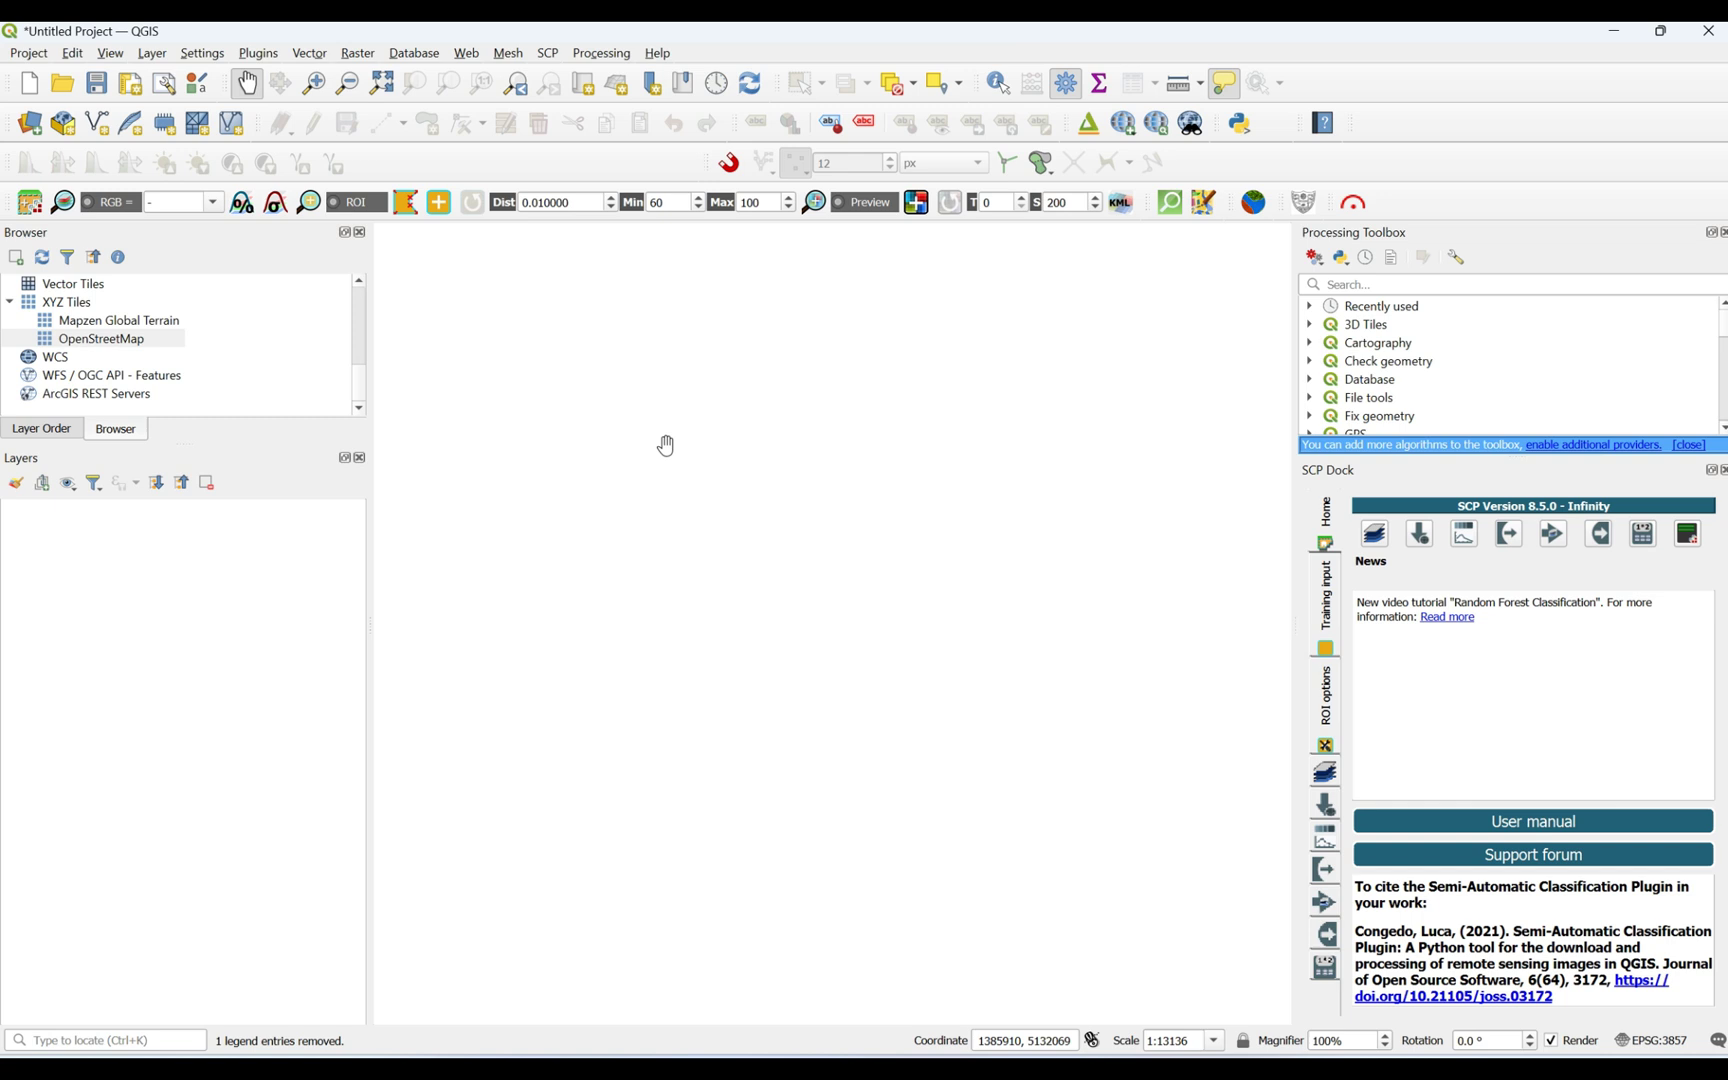
Search the Plugin Manager for 'Mapfl' and select the Mapflow plugin, skipping repository fetching.
left_click(258, 53)
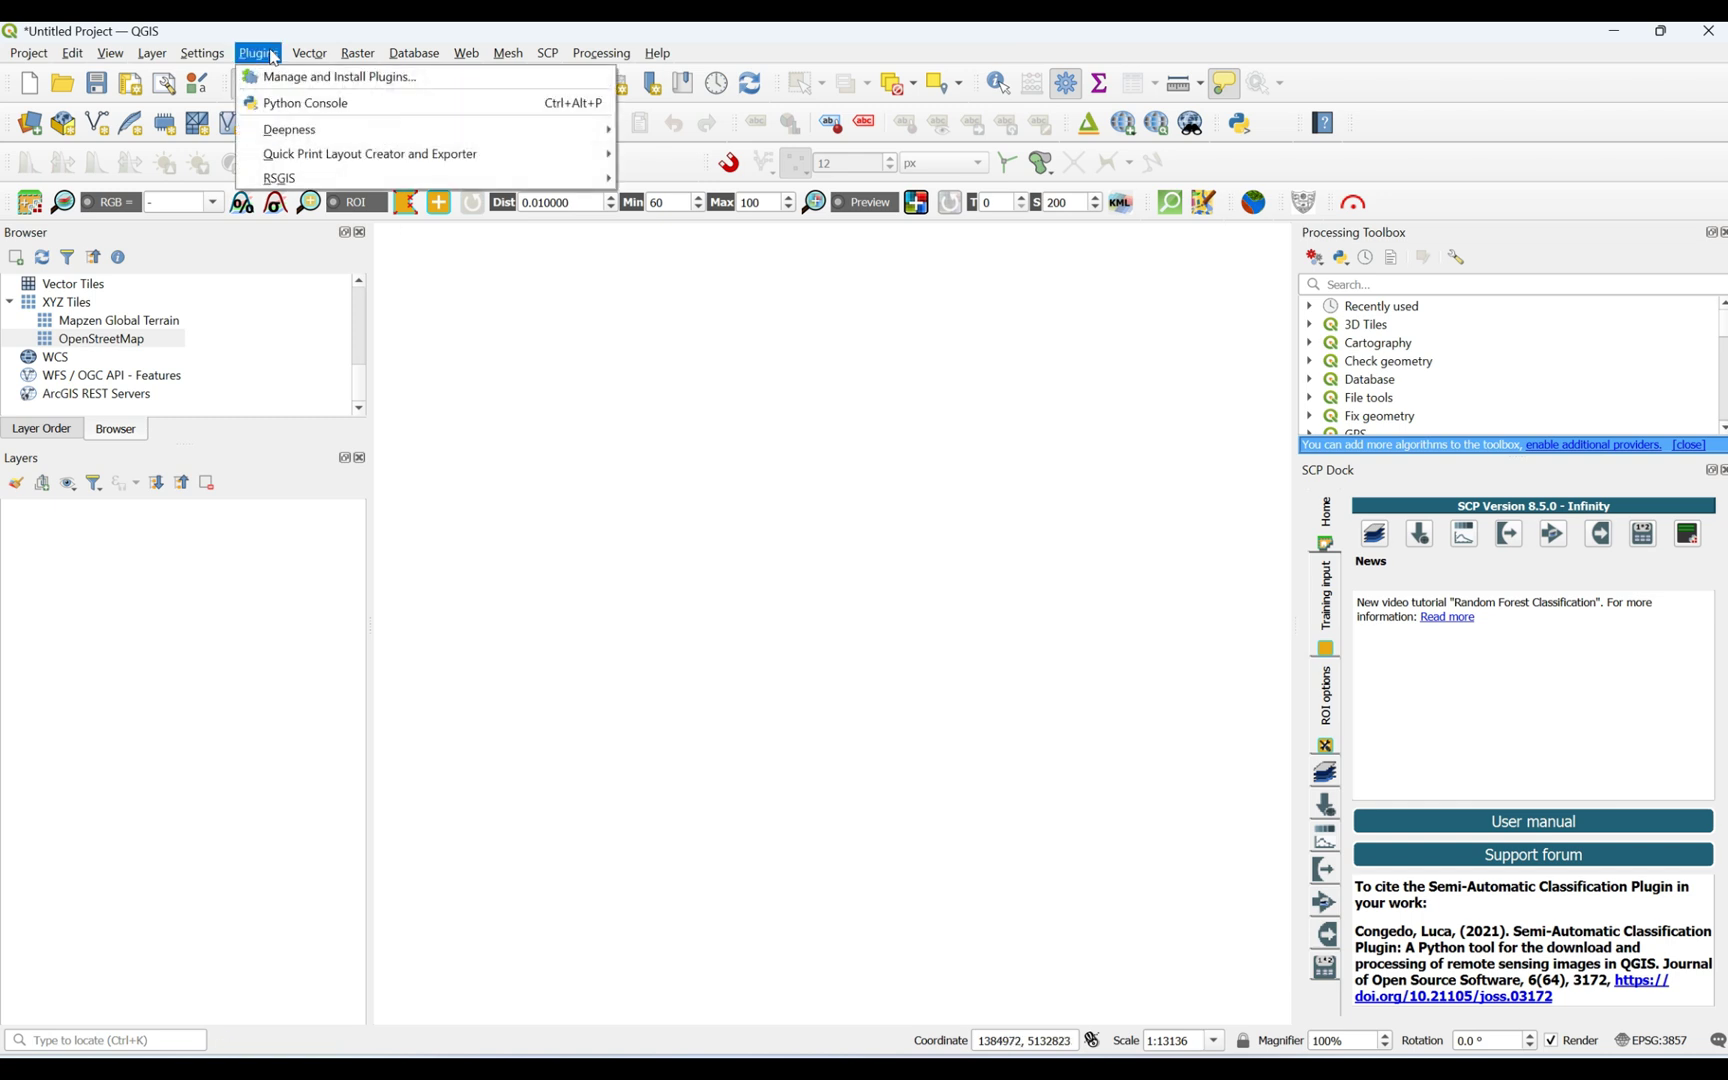
left_click(281, 88)
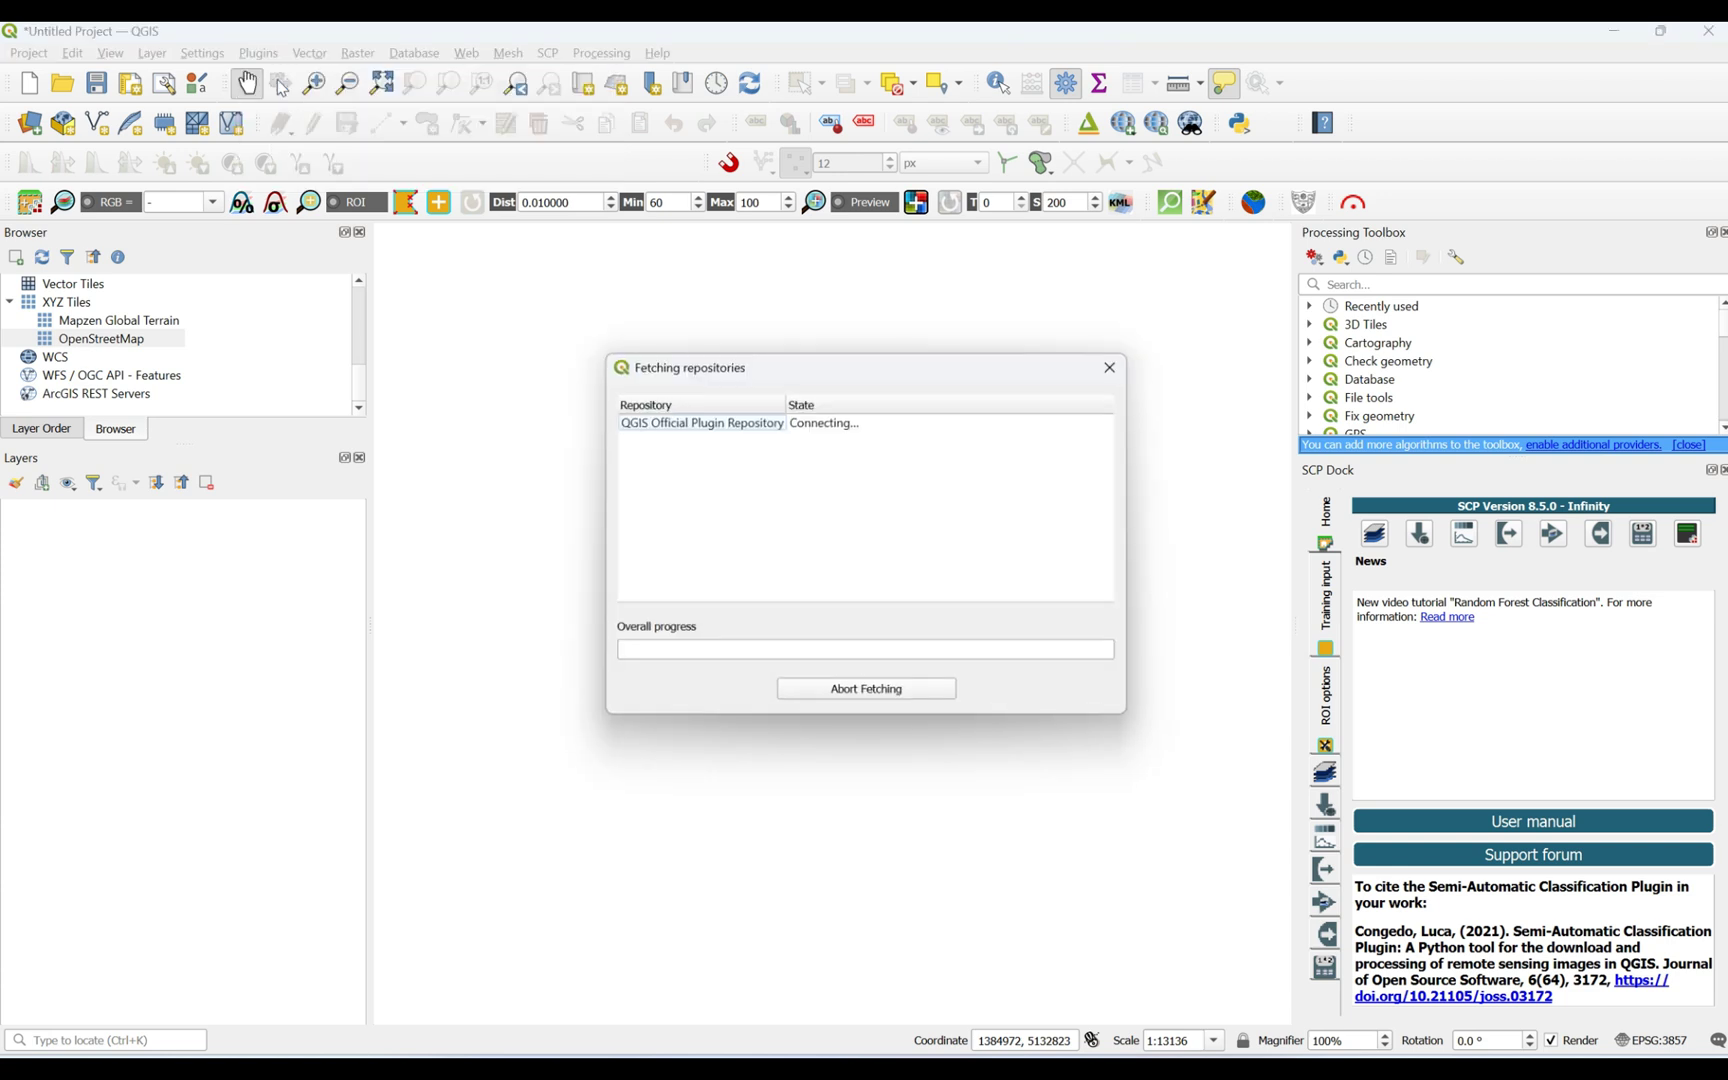
left_click(868, 692)
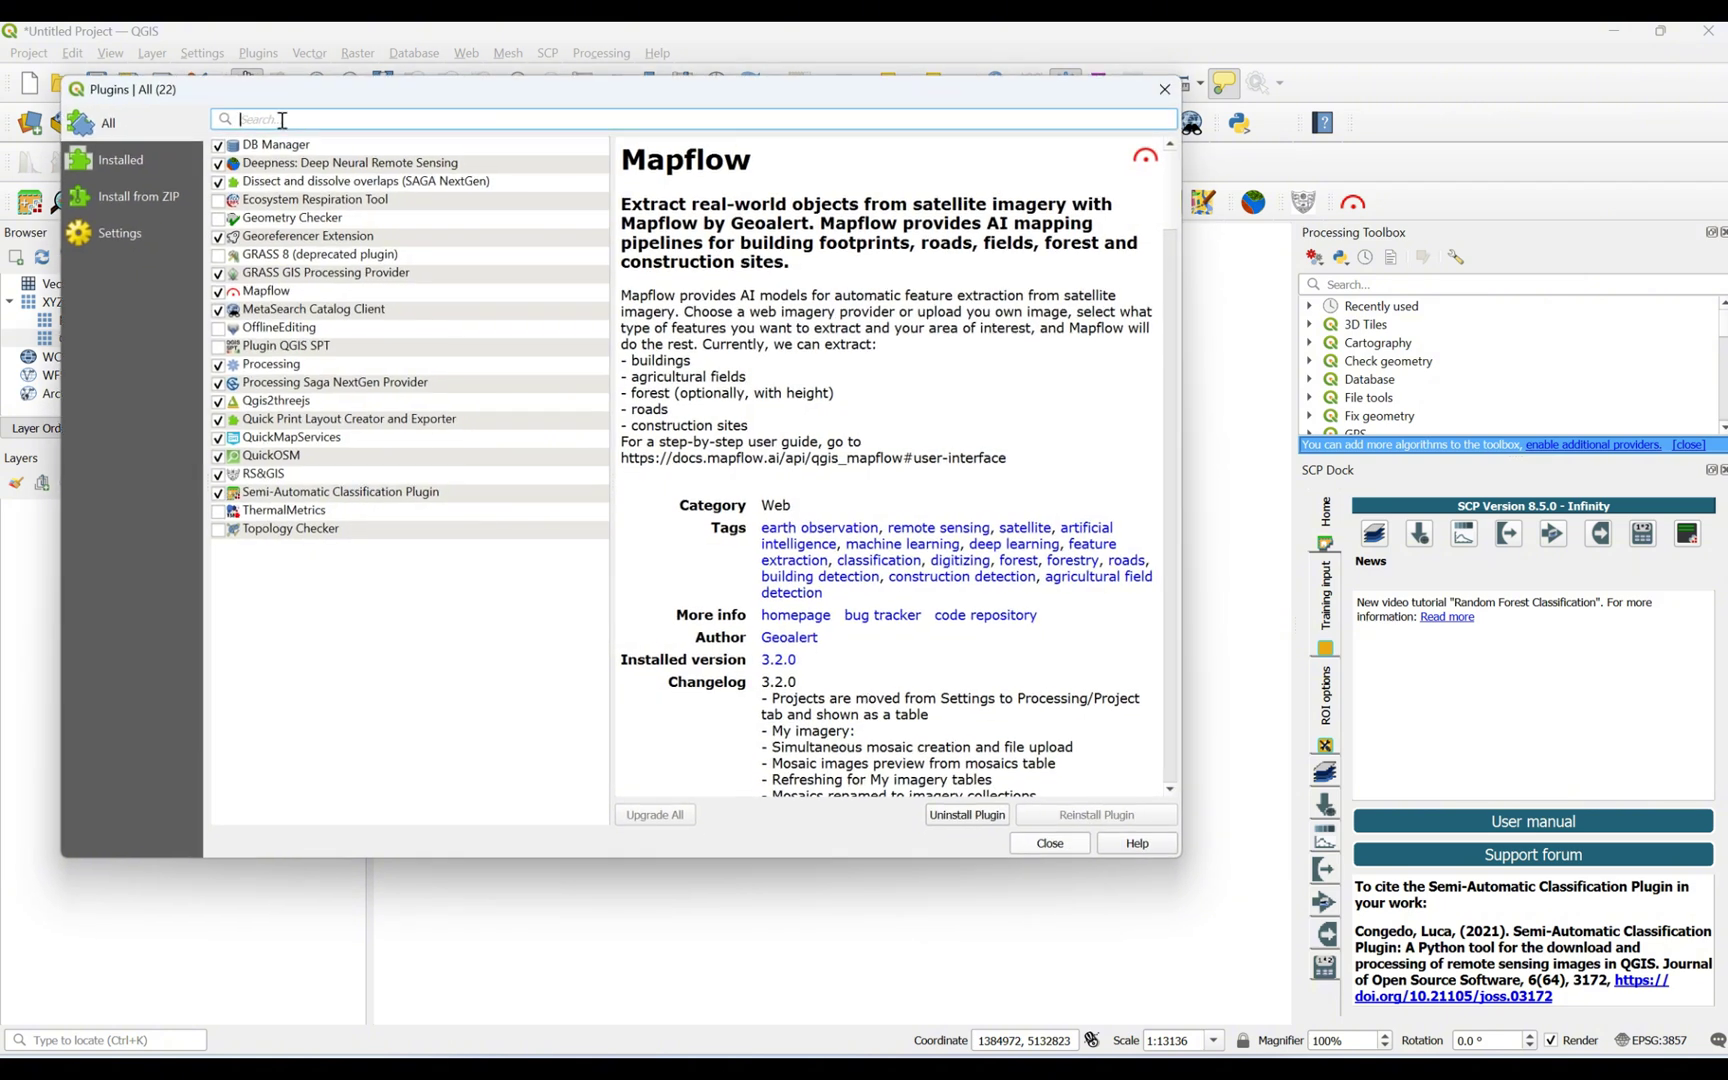
type("Mapfl")
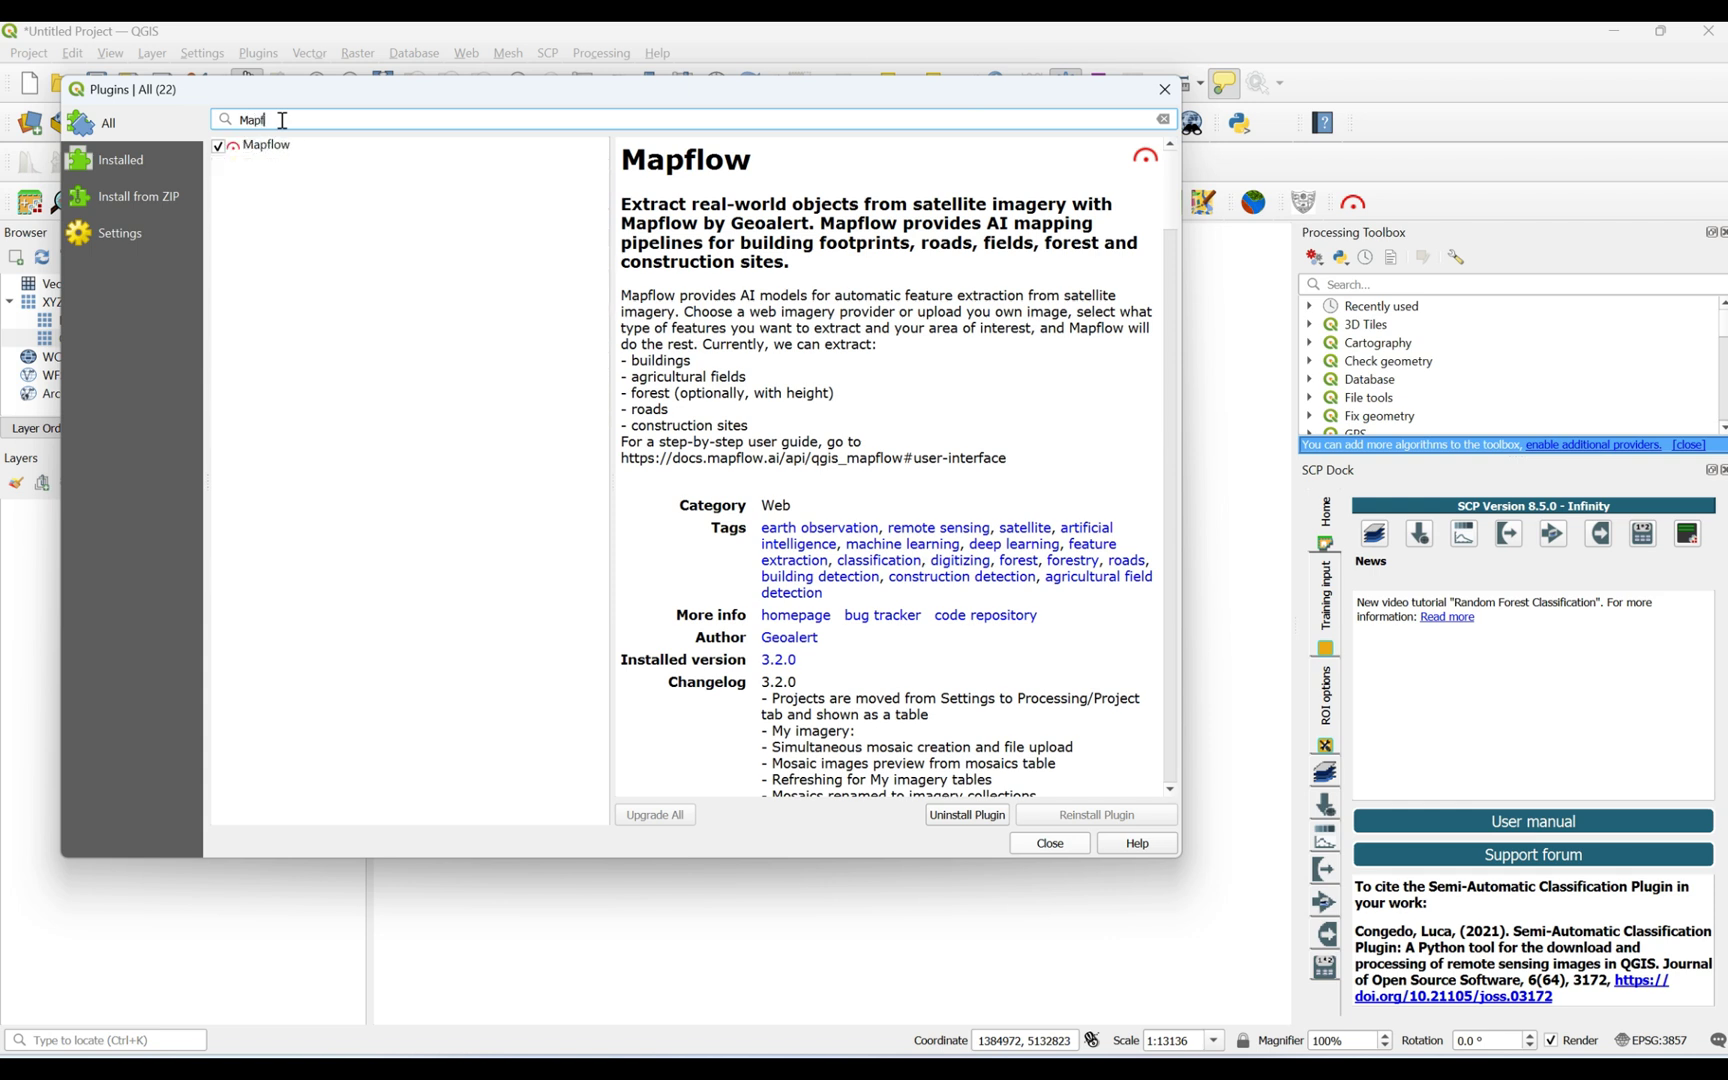
left_click(288, 146)
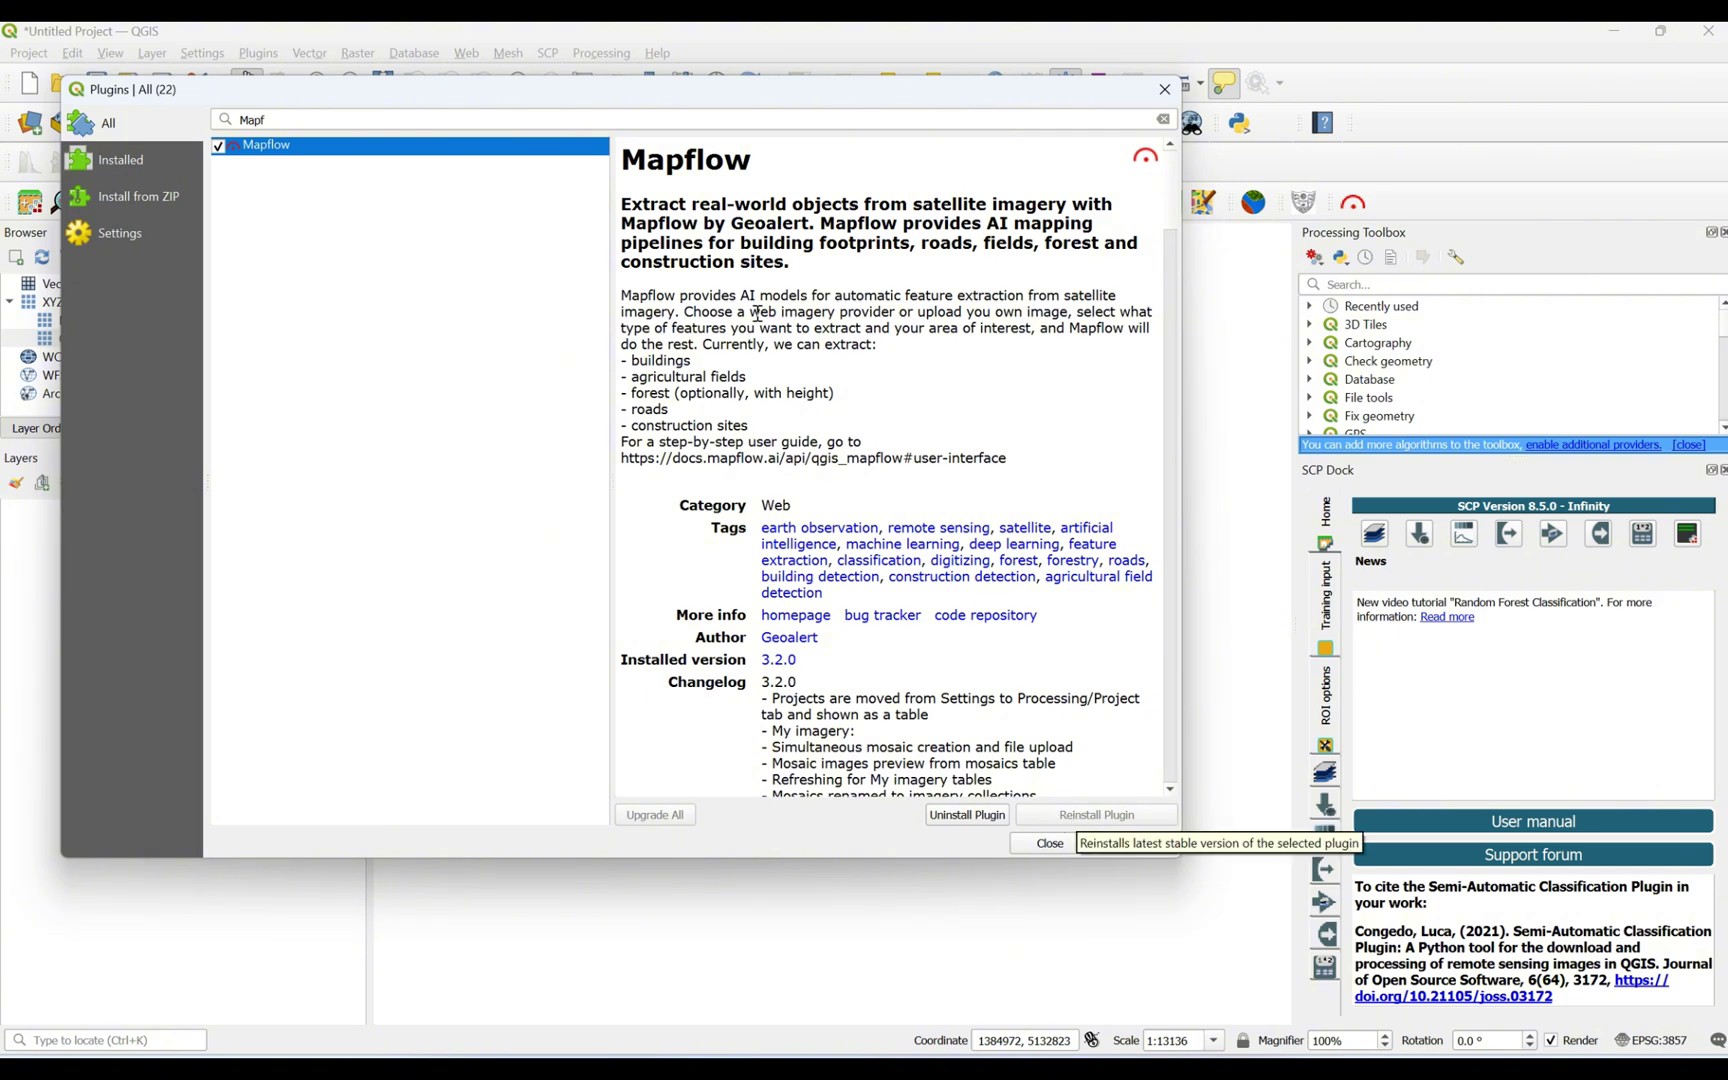
Review Mapflow's description of extracting roads, fields, forest and construction sites, then close the manager.
left_click_drag(622, 158, 945, 416)
left_click(975, 427)
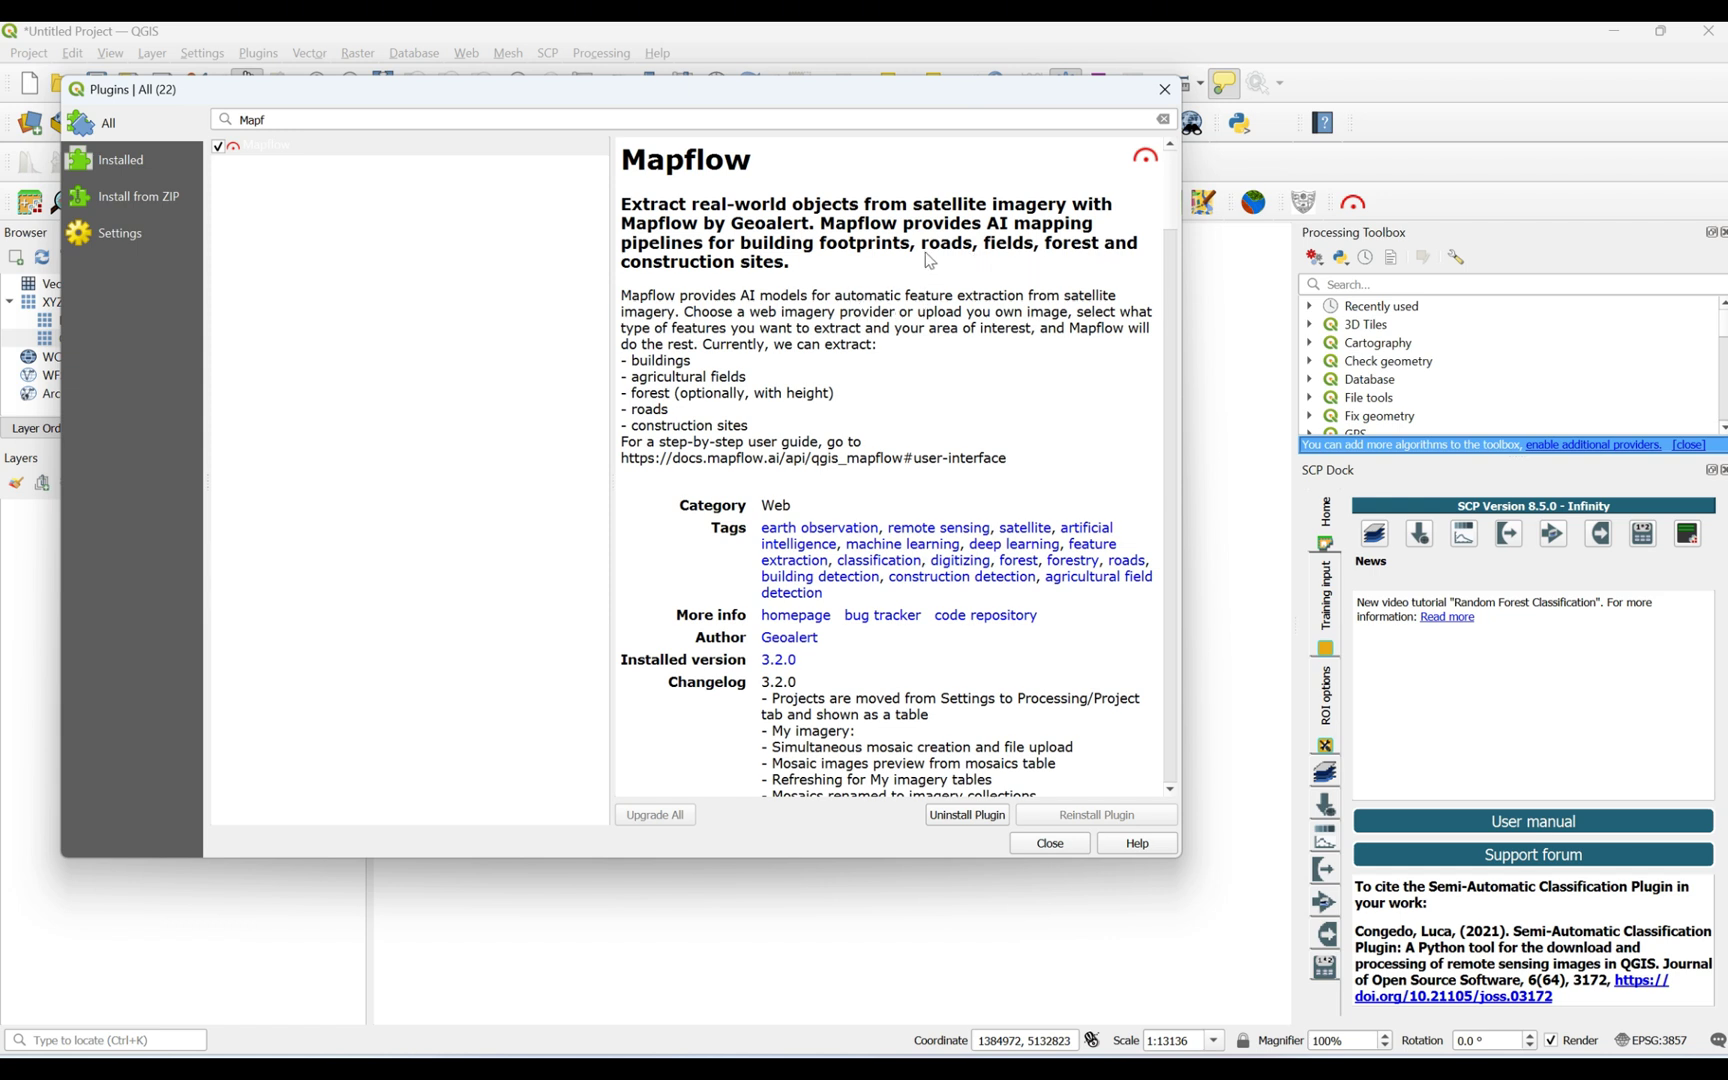
left_click_drag(921, 243, 972, 243)
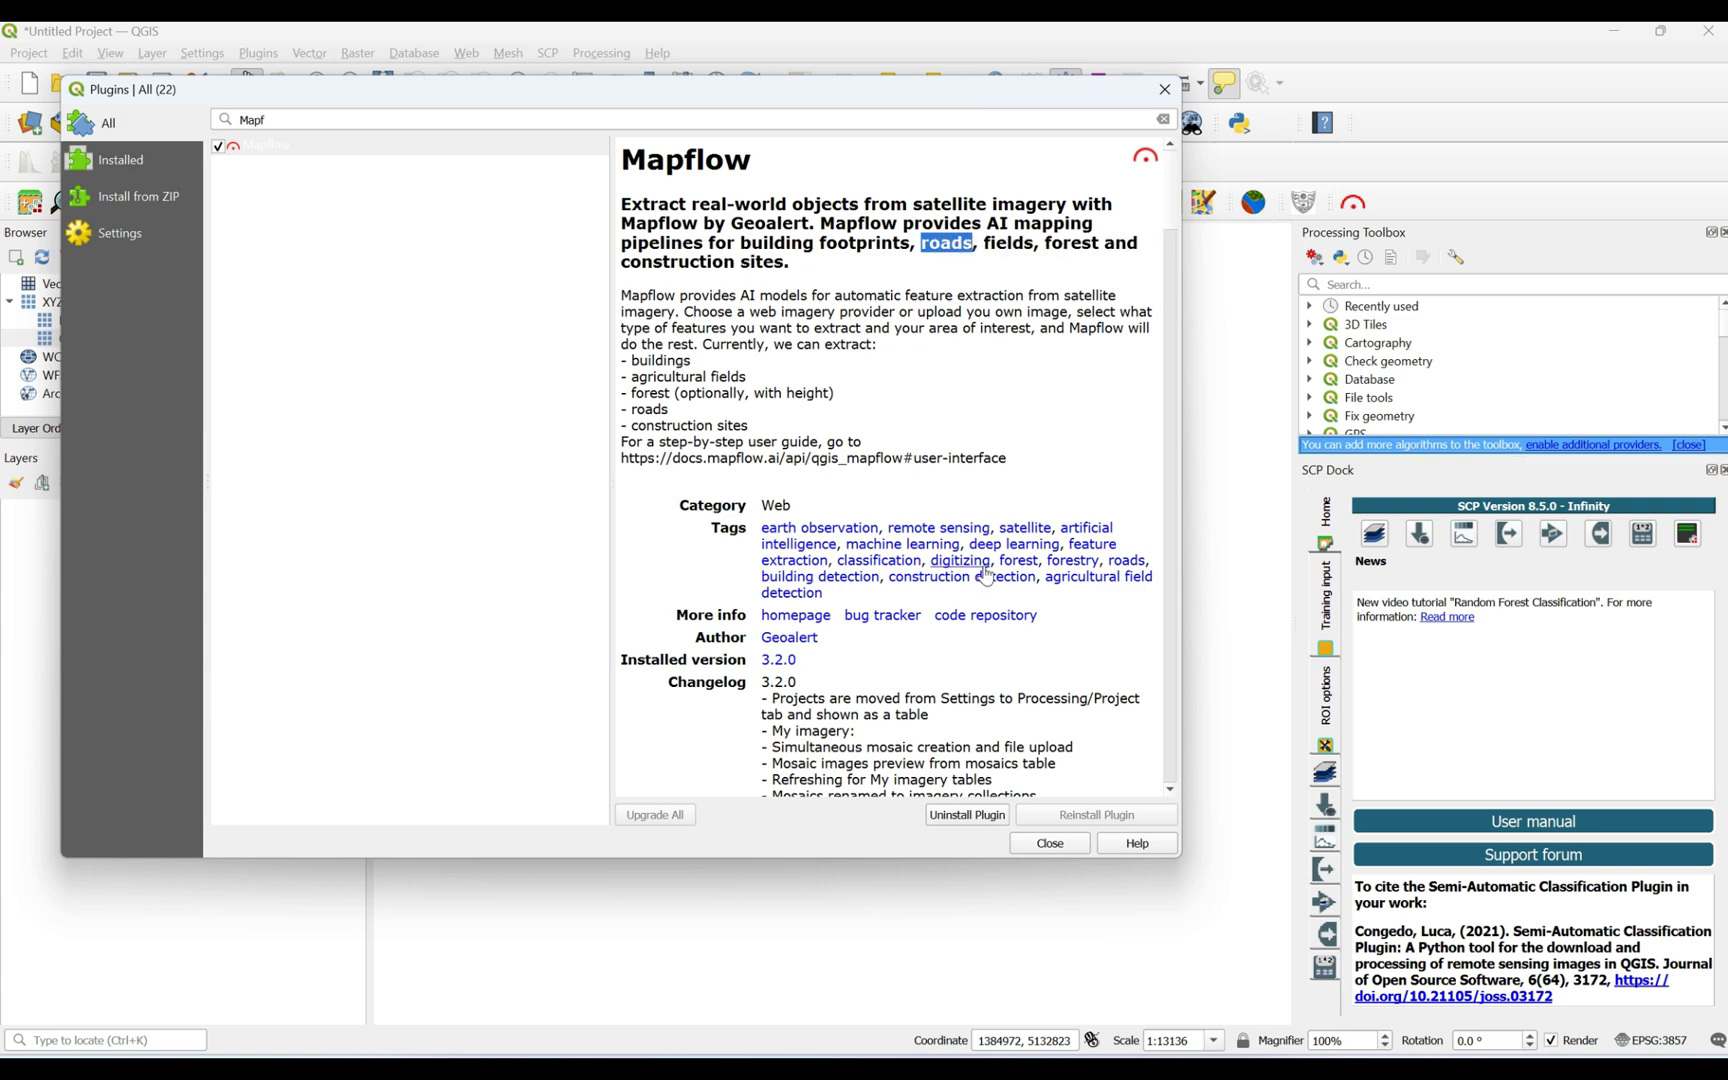
left_click(1052, 840)
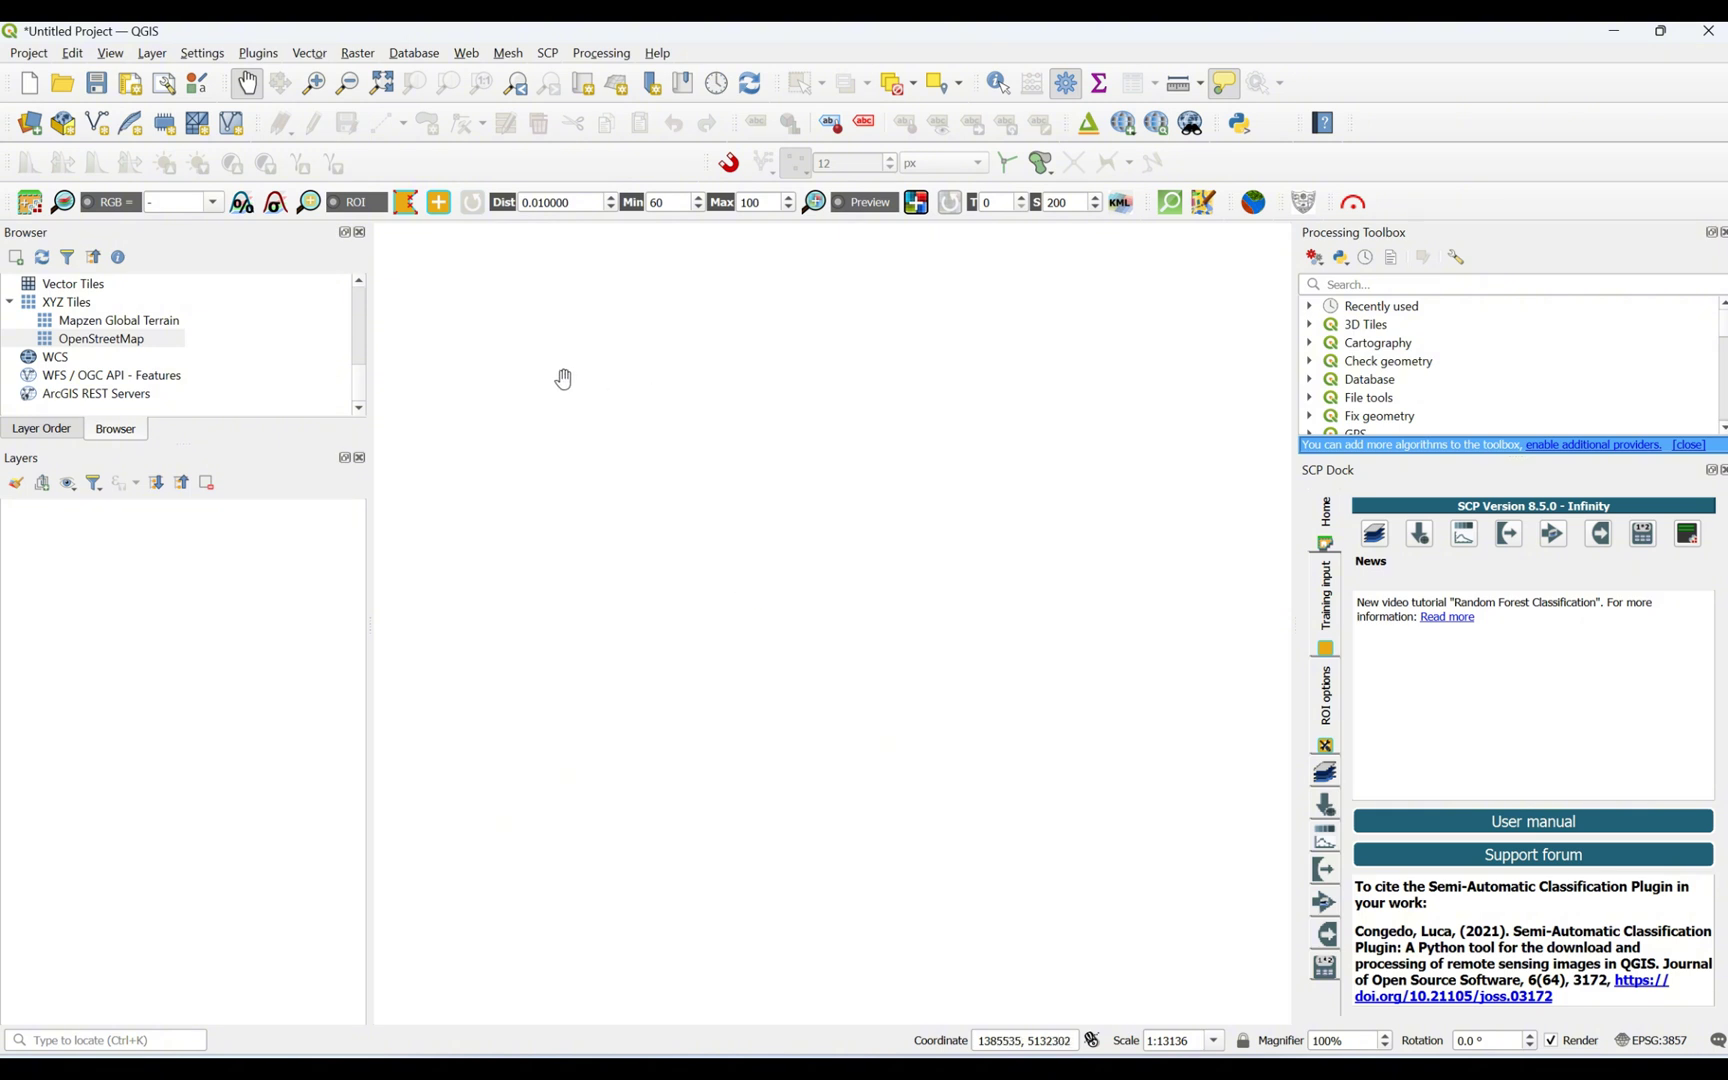
Open the Mapflow plugin window, nudge it left, and close it again.
left_click(1353, 206)
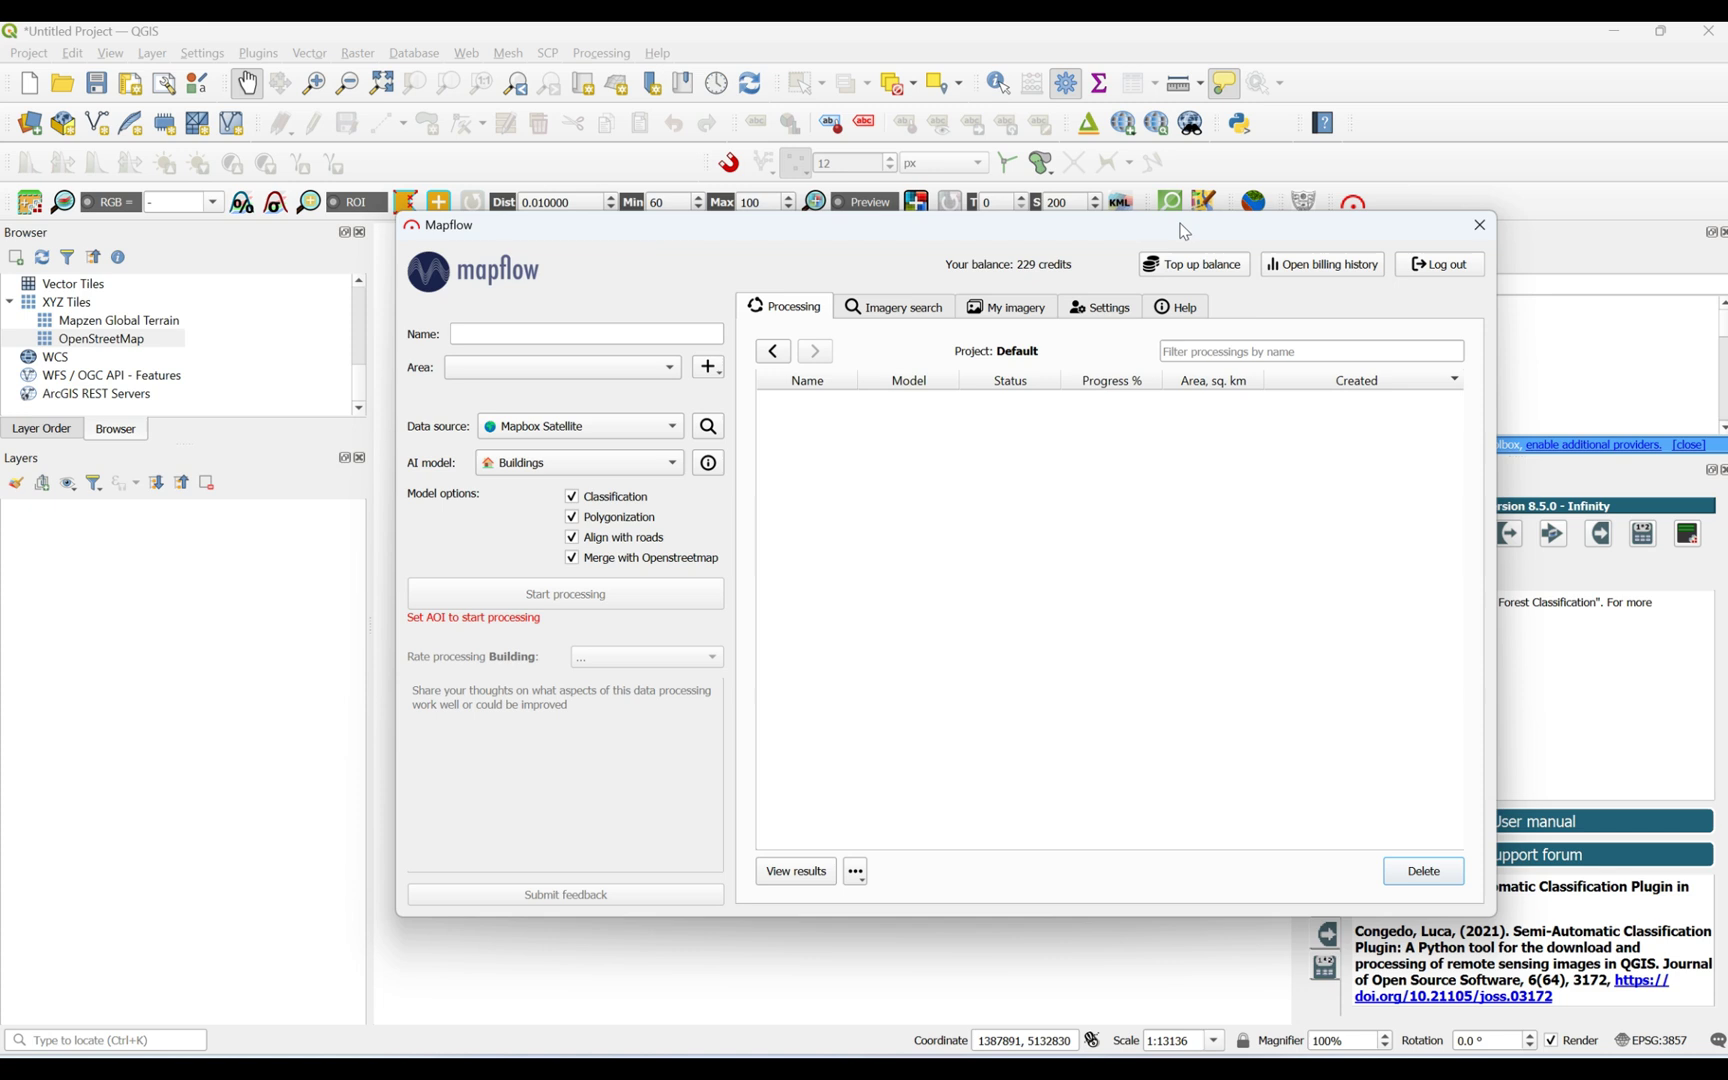
left_click_drag(1181, 230, 1112, 222)
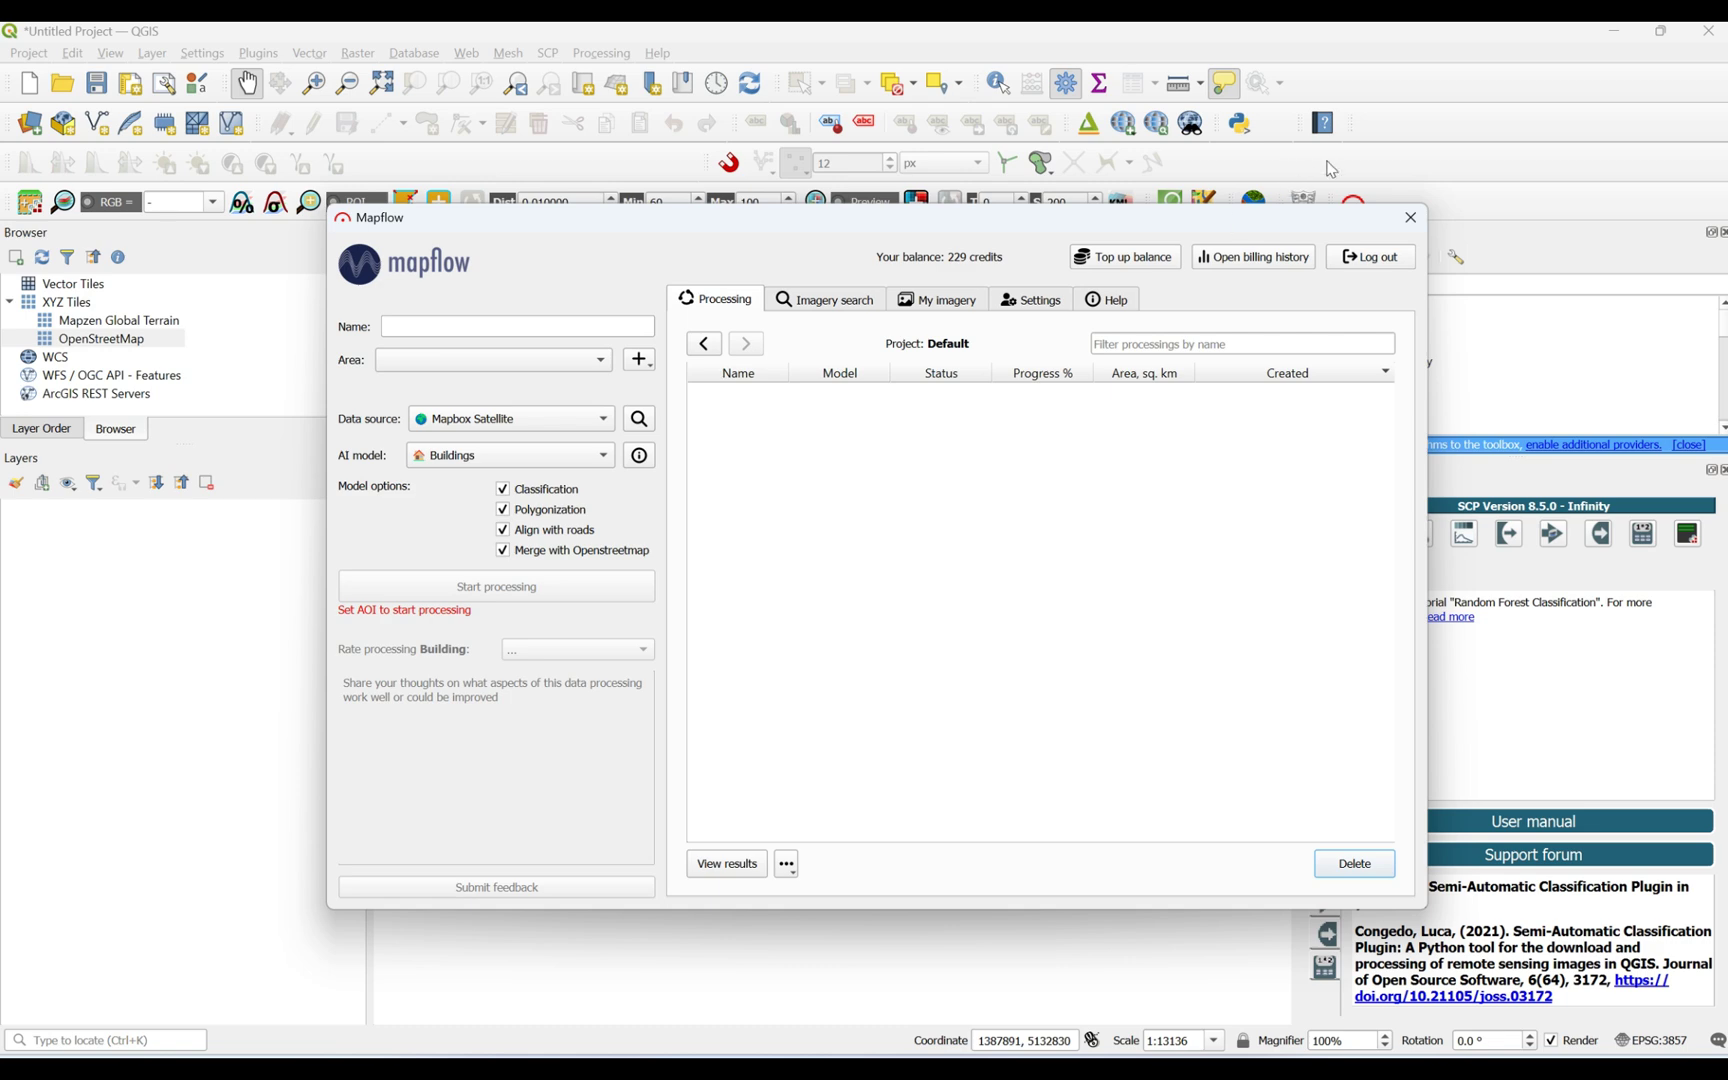
left_click(1410, 217)
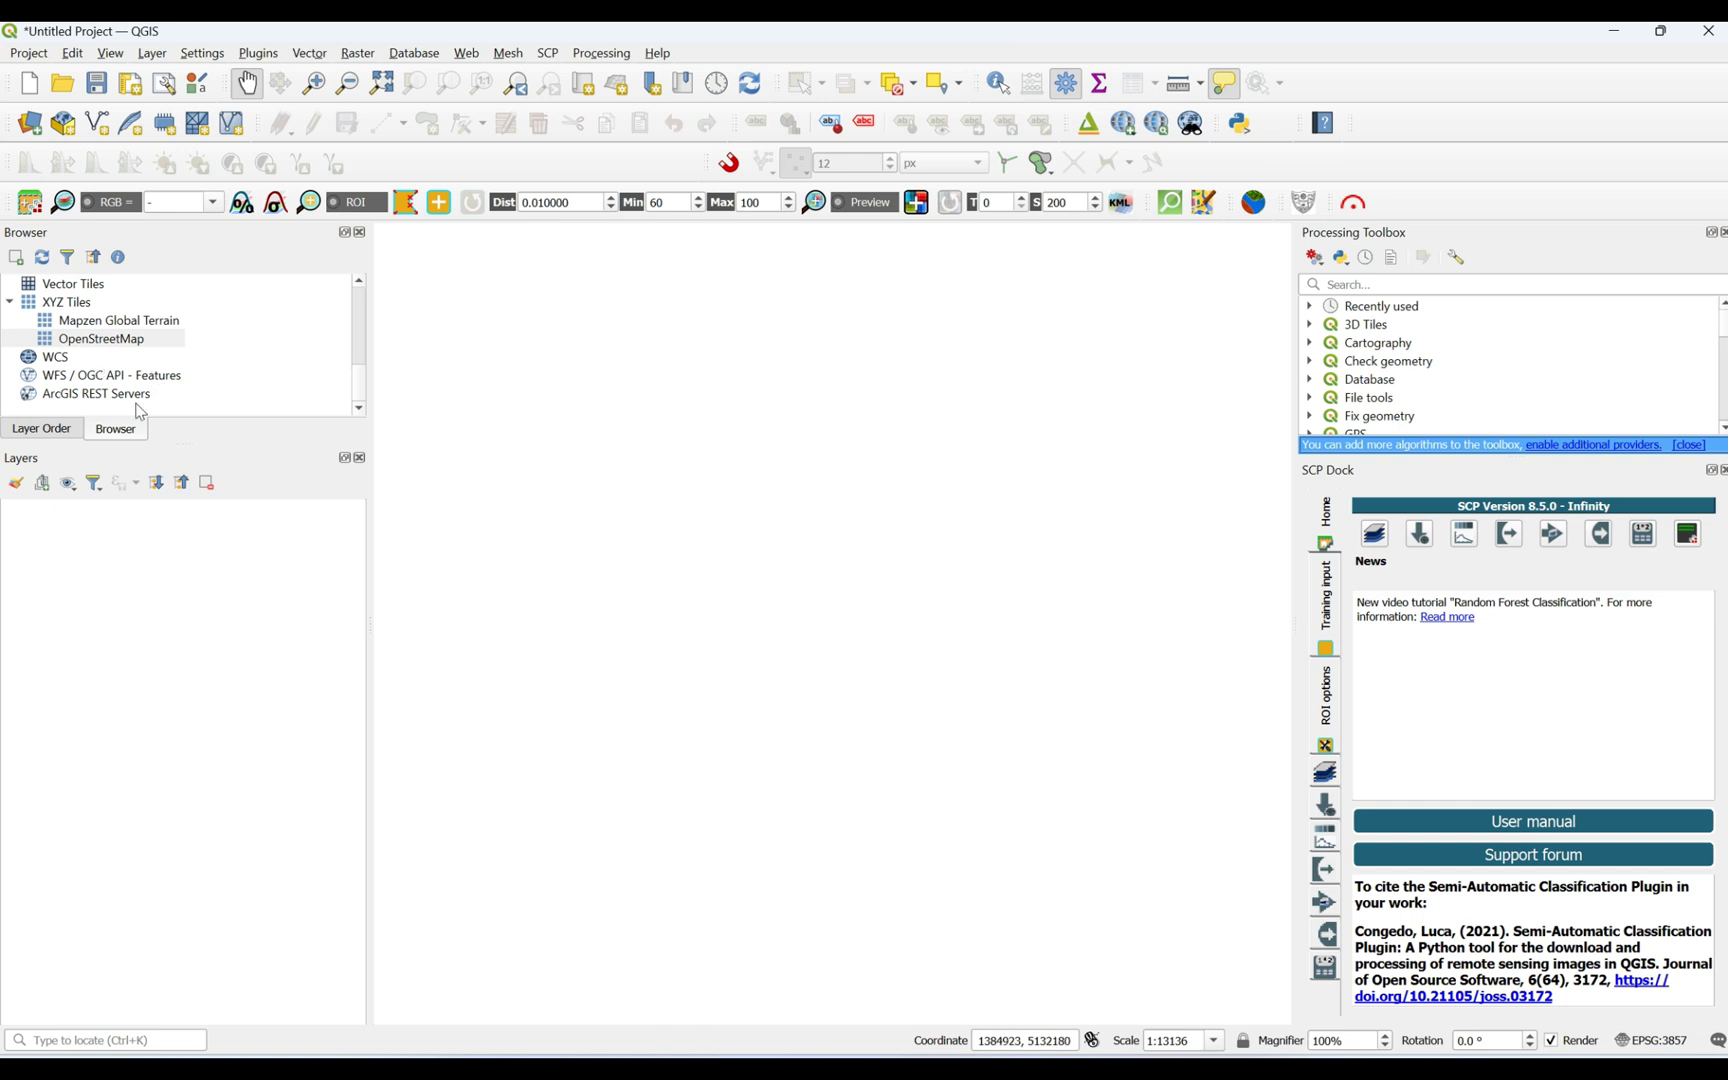
Add OpenStreetMap from the XYZ Tiles group as a basemap layer.
left_click(10, 303)
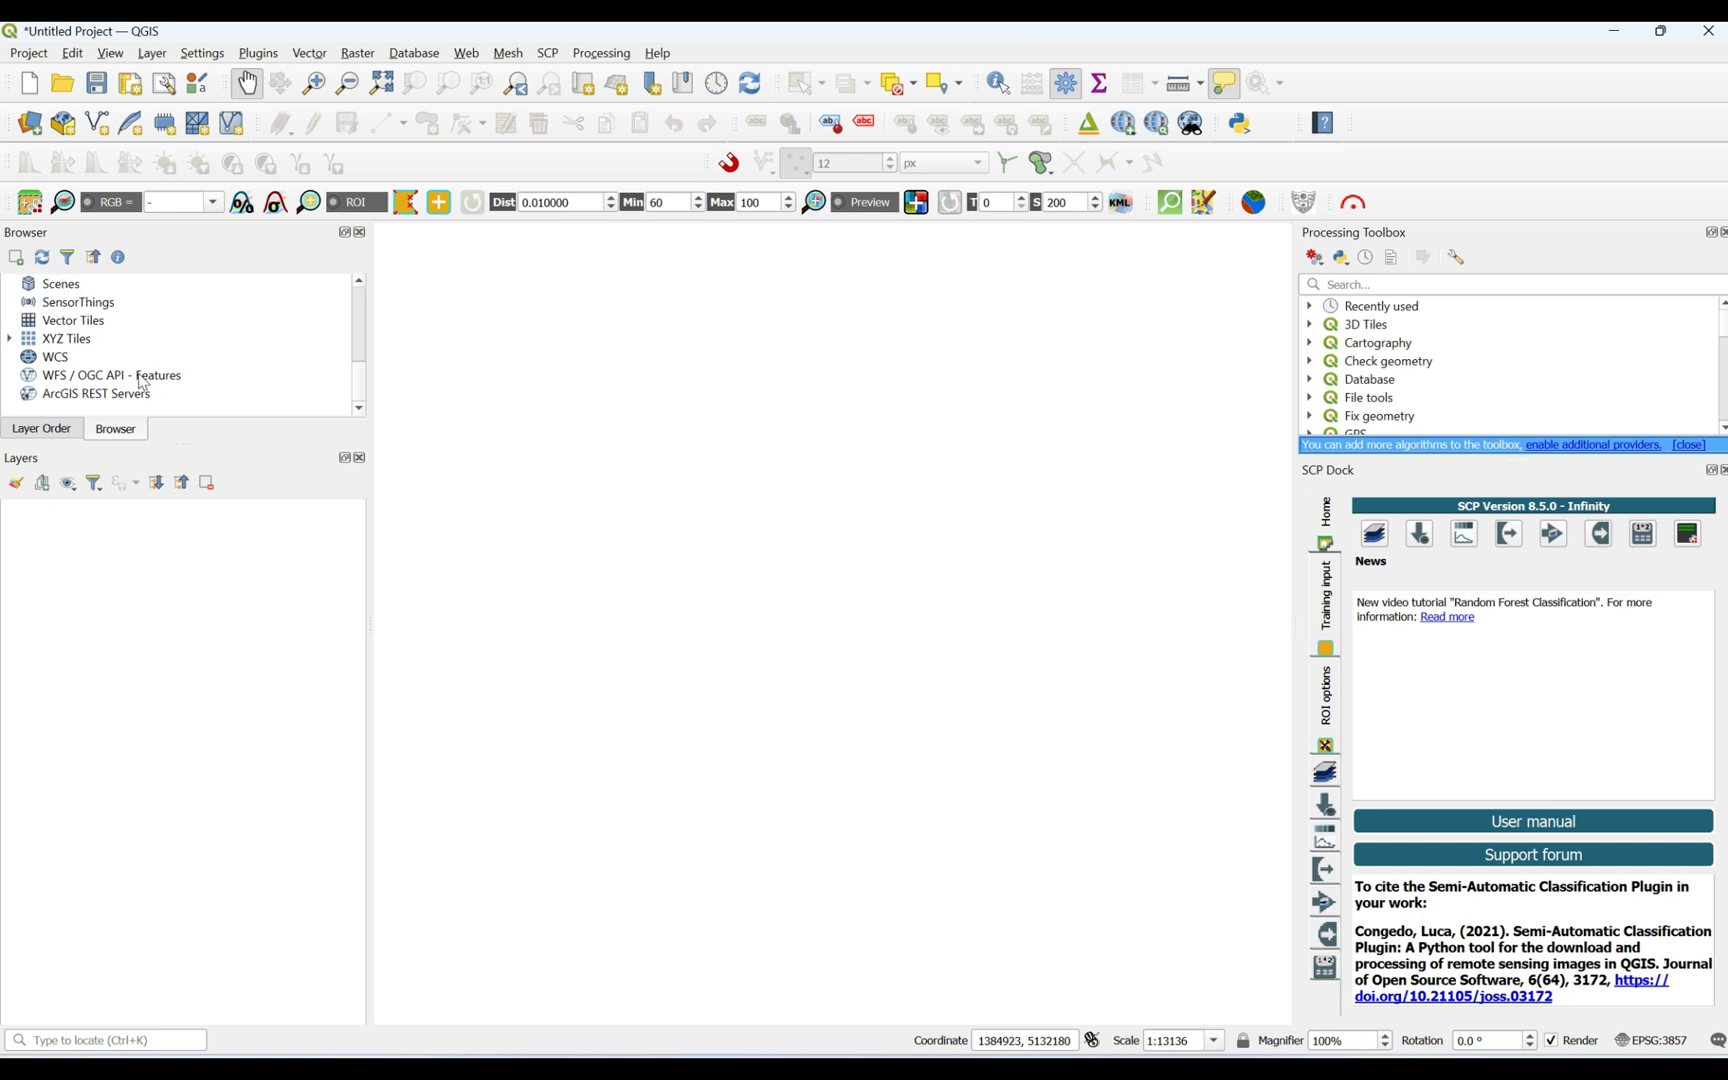
scroll(140, 352, "up", 4)
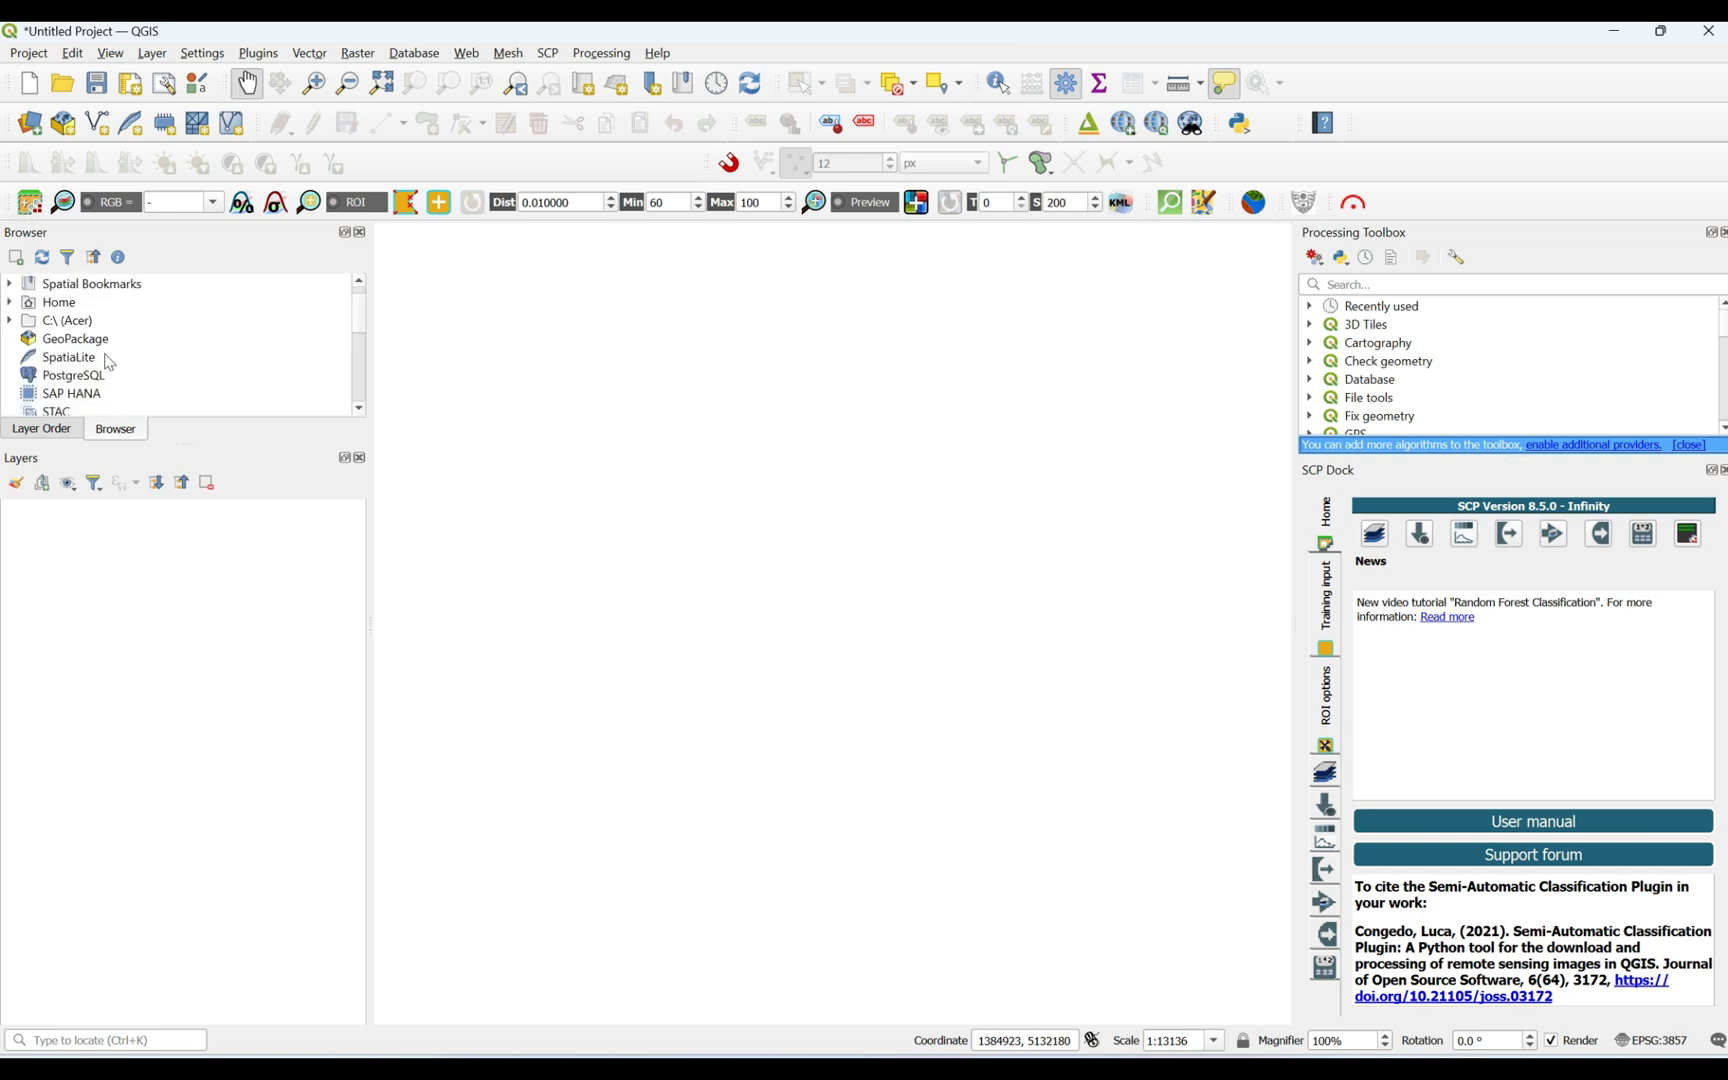
scroll(110, 360, "down", 4)
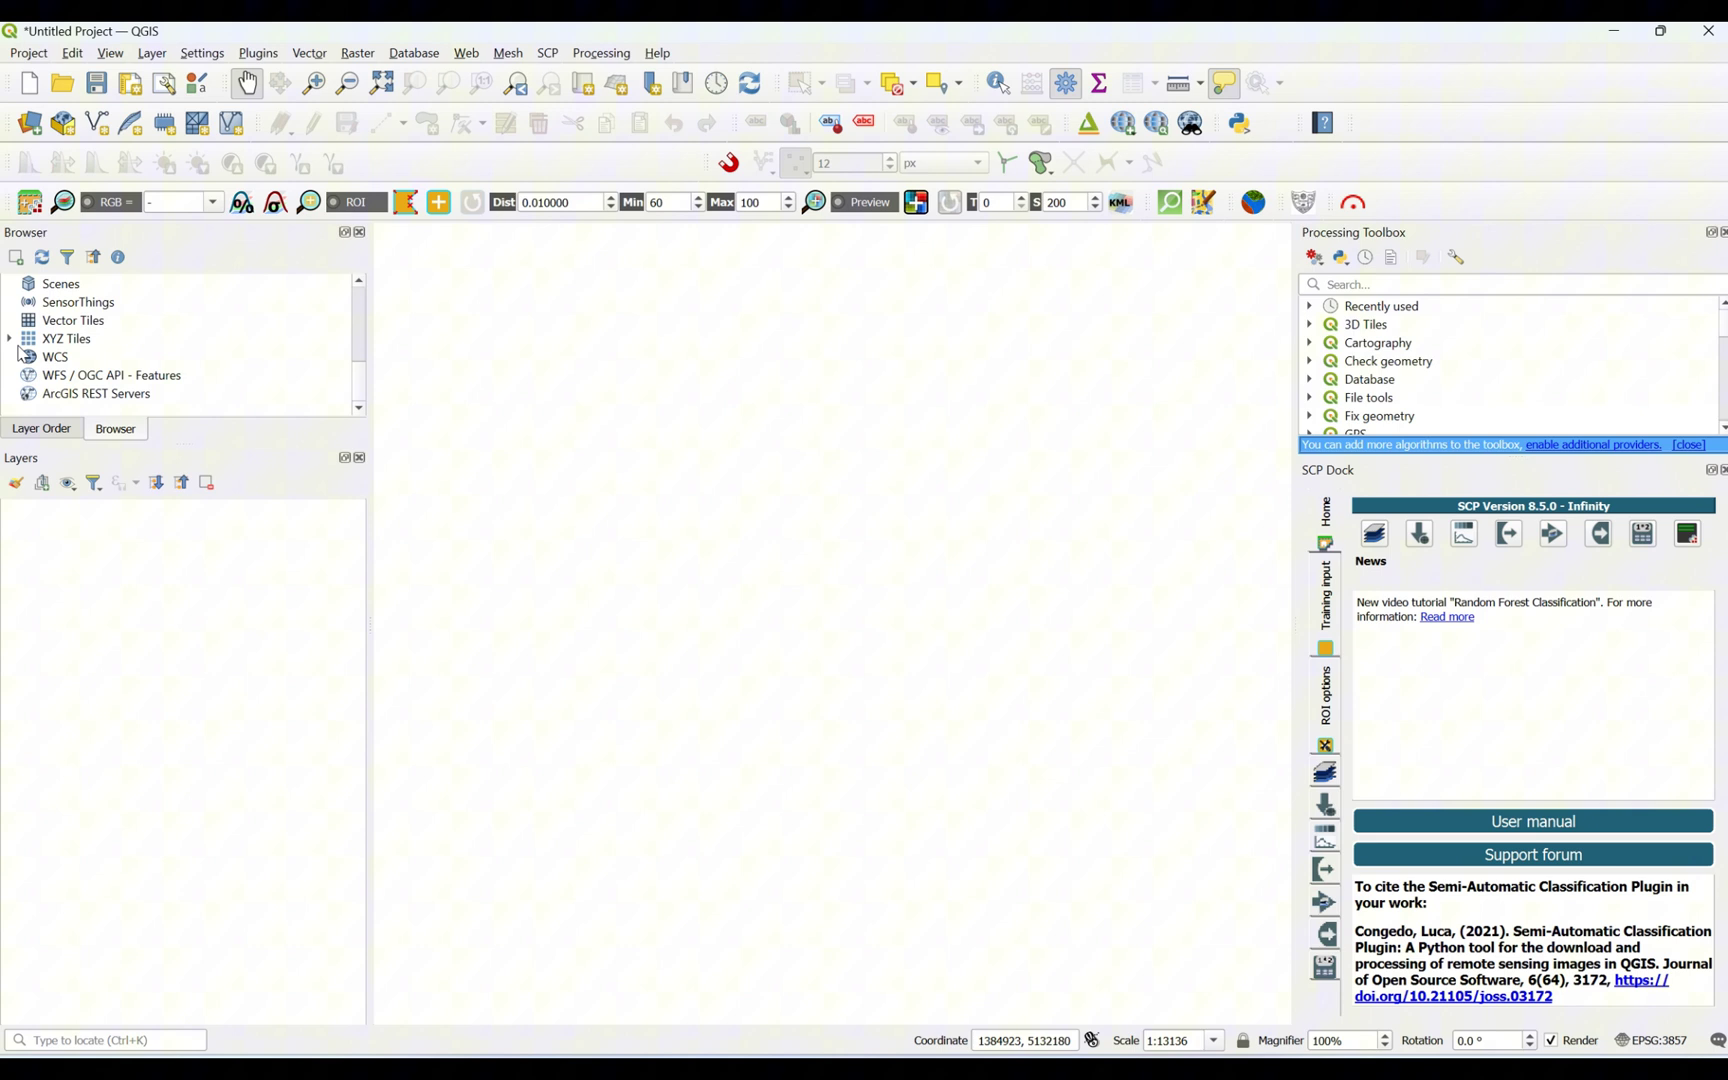
left_click(10, 339)
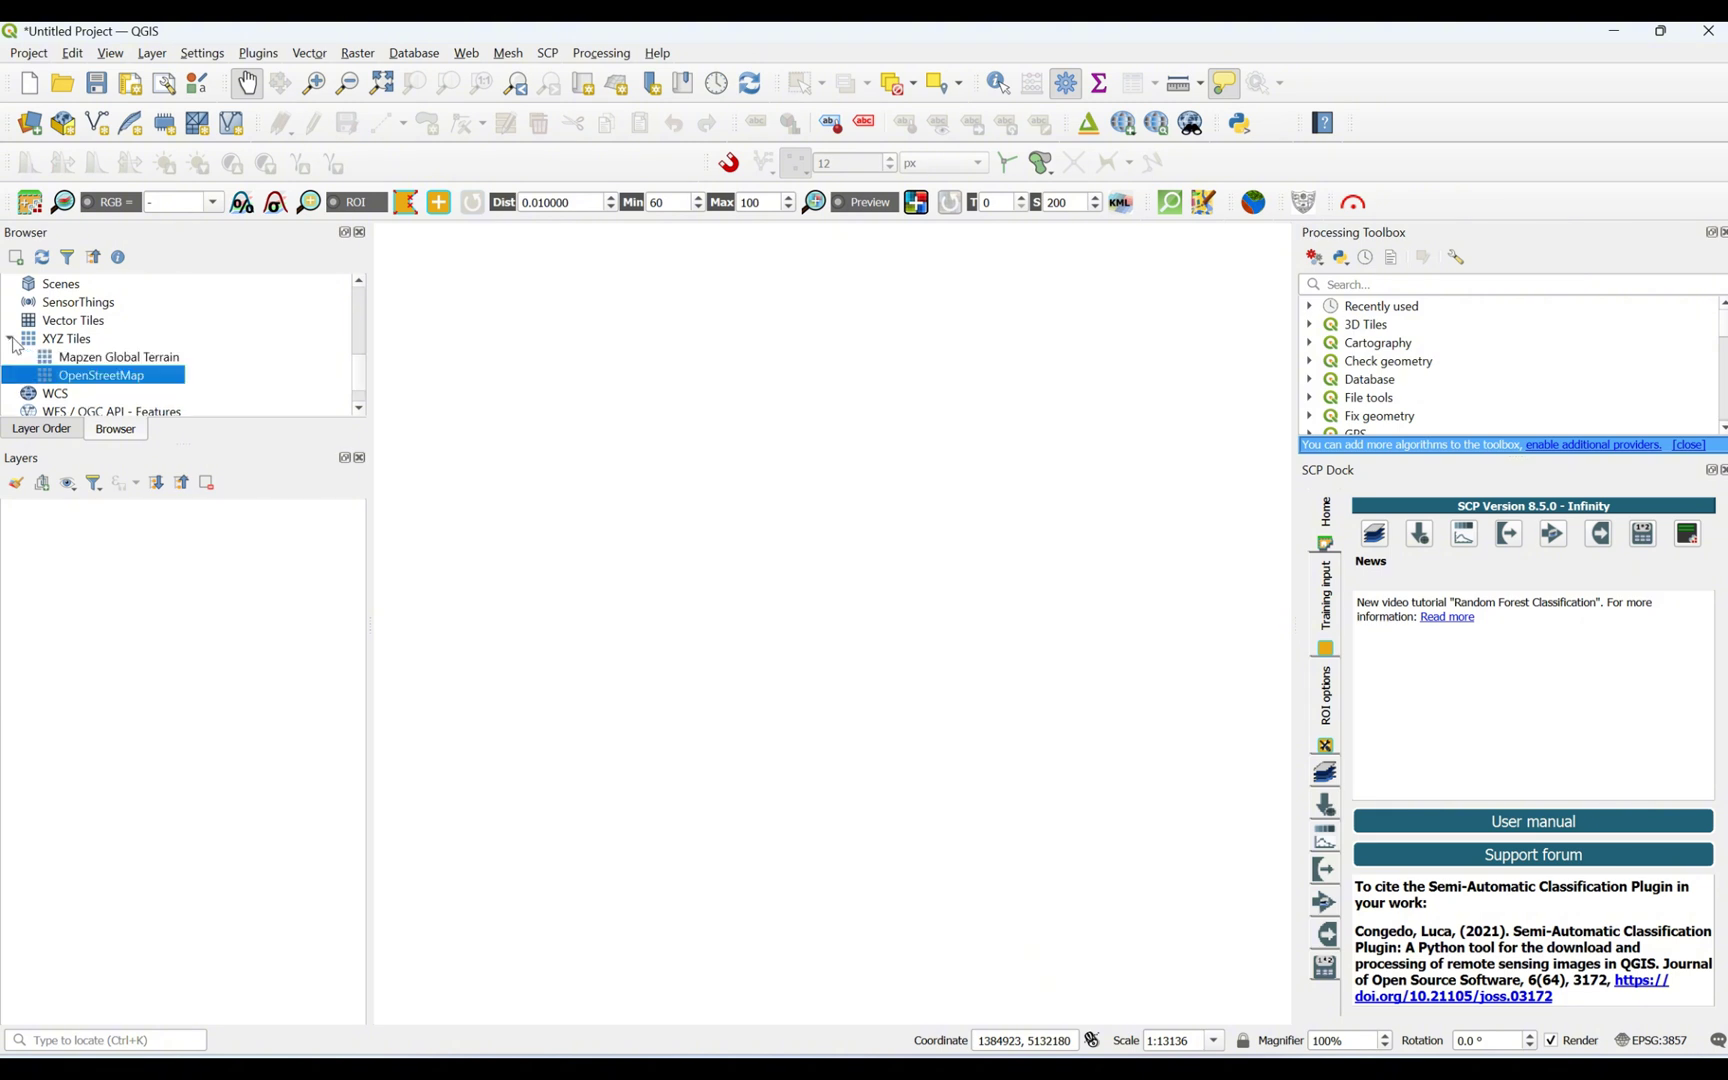
double_click(89, 376)
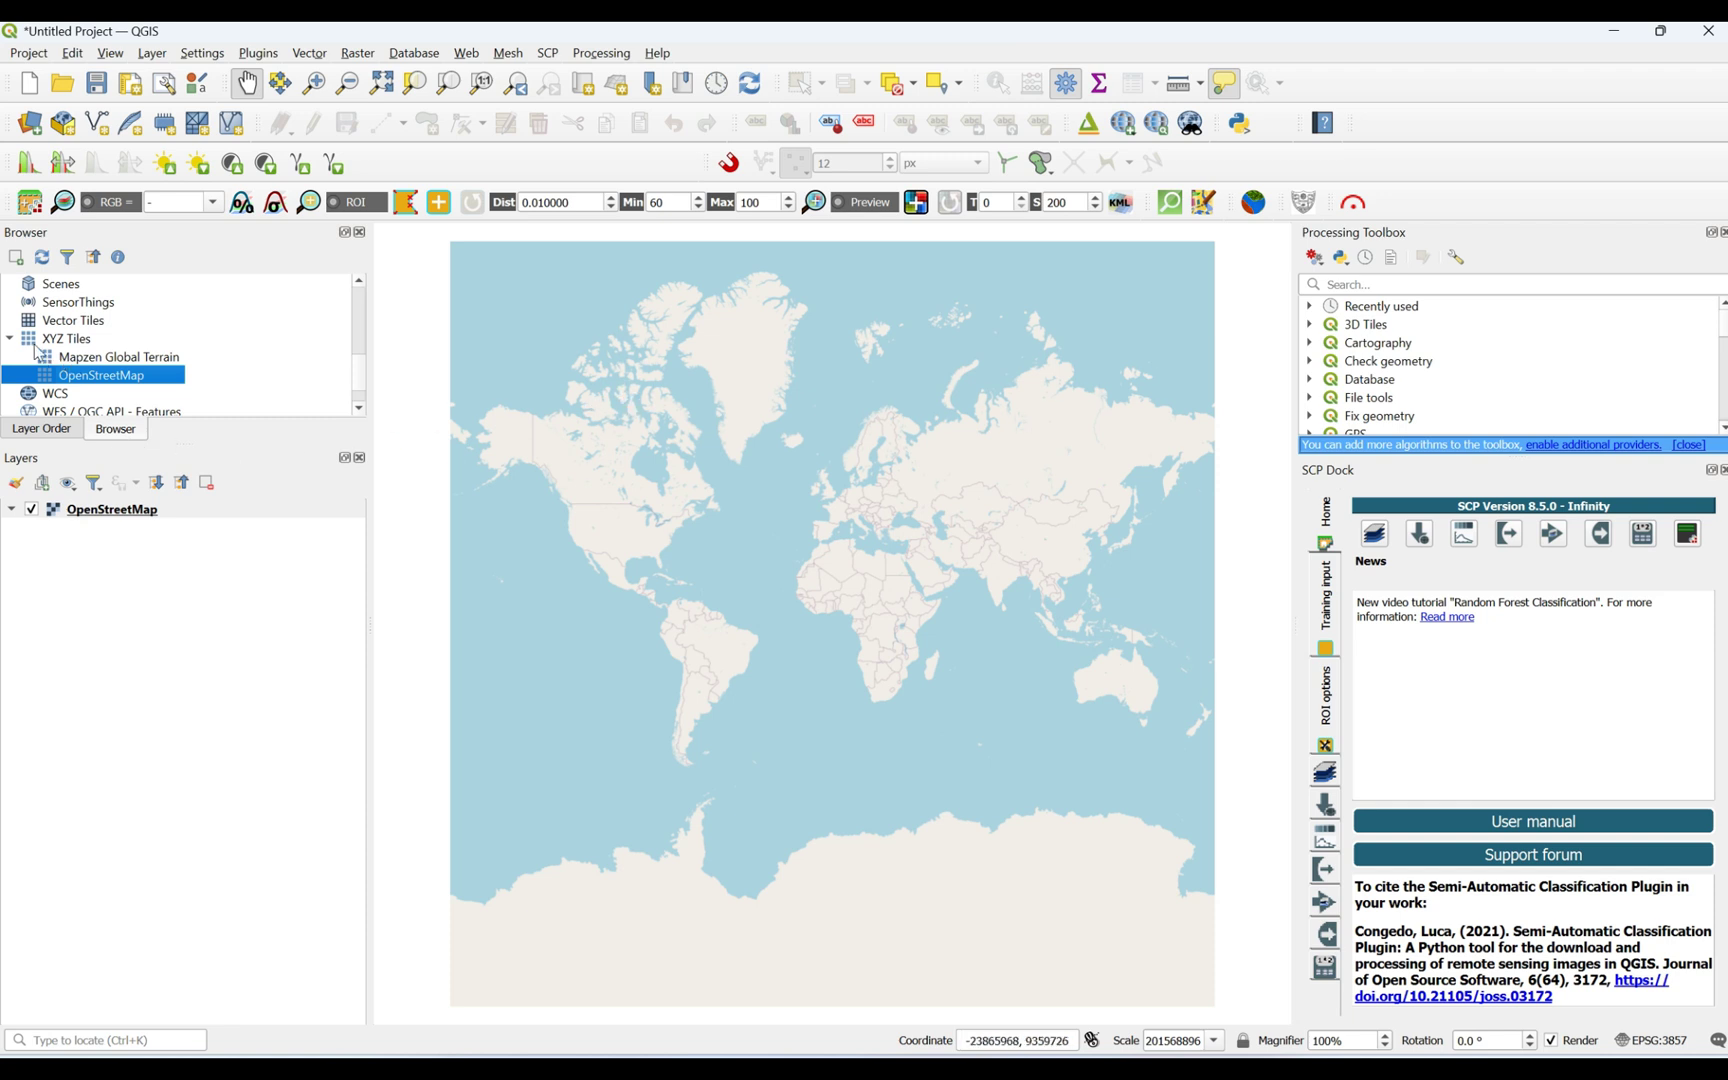
left_click(10, 339)
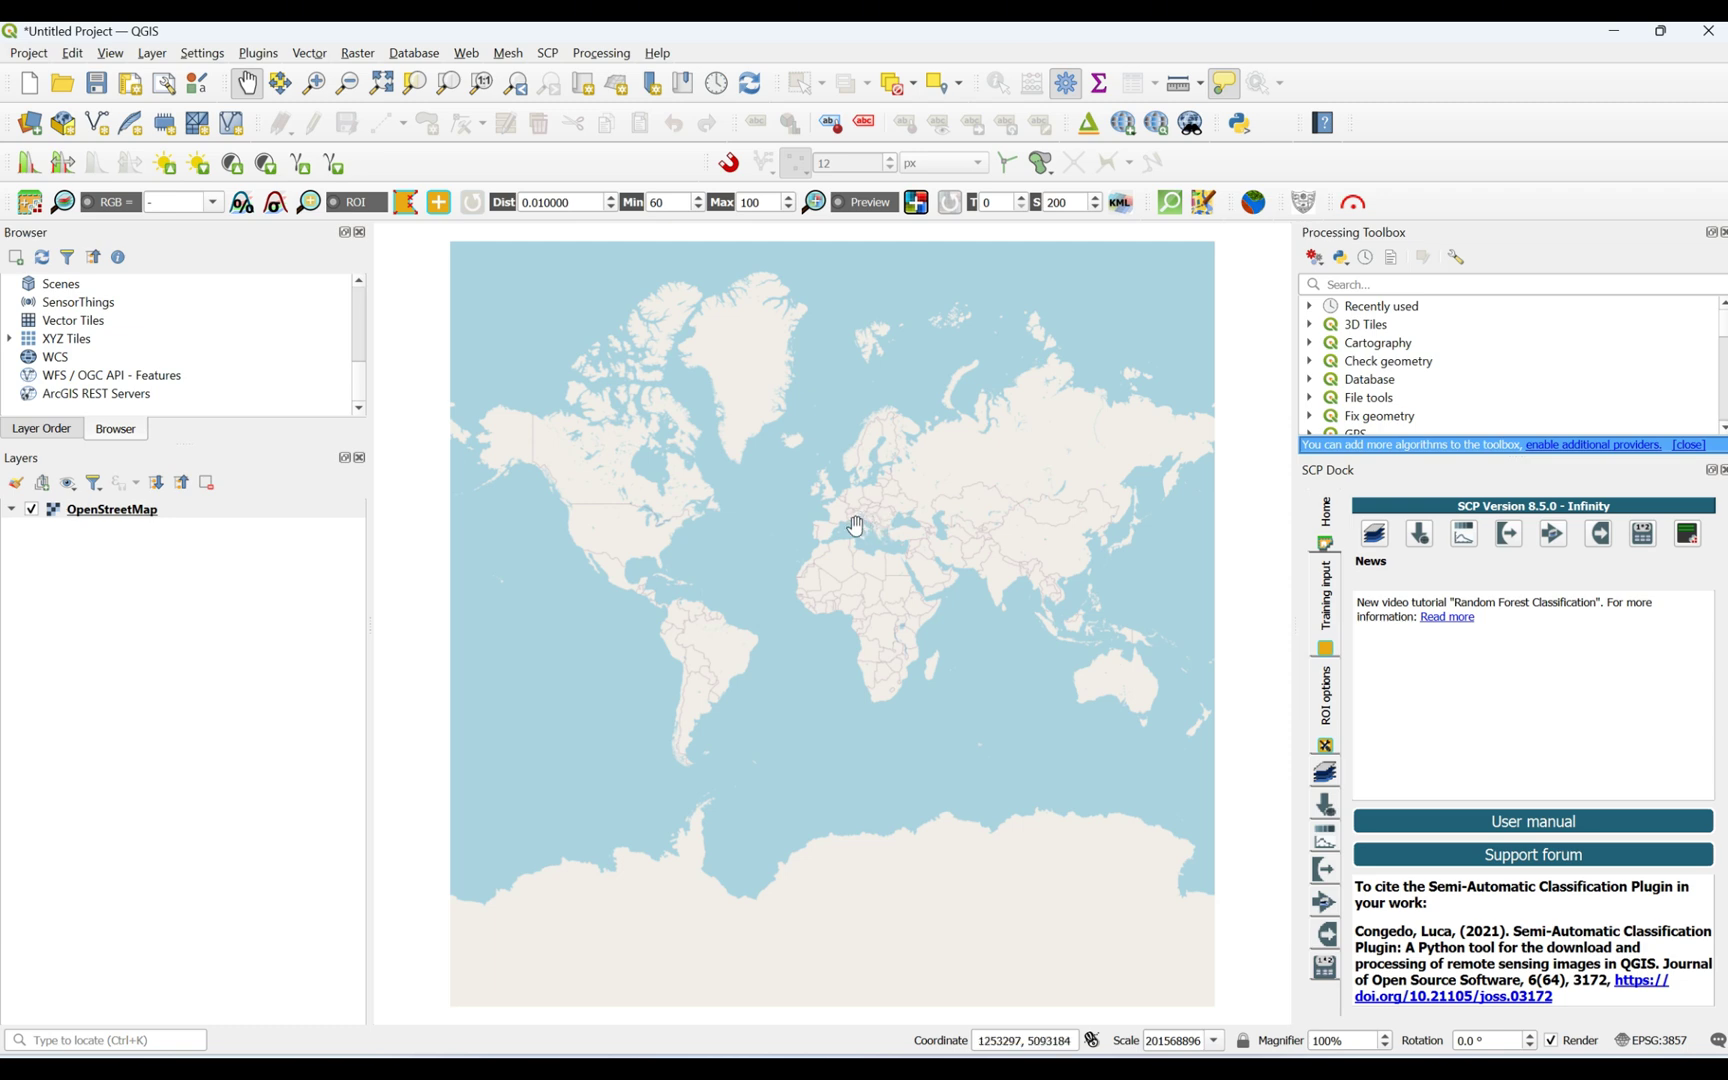
Zoom from the world view into Rome and pan across the city's southwest.
scroll(855, 525, "up", 2)
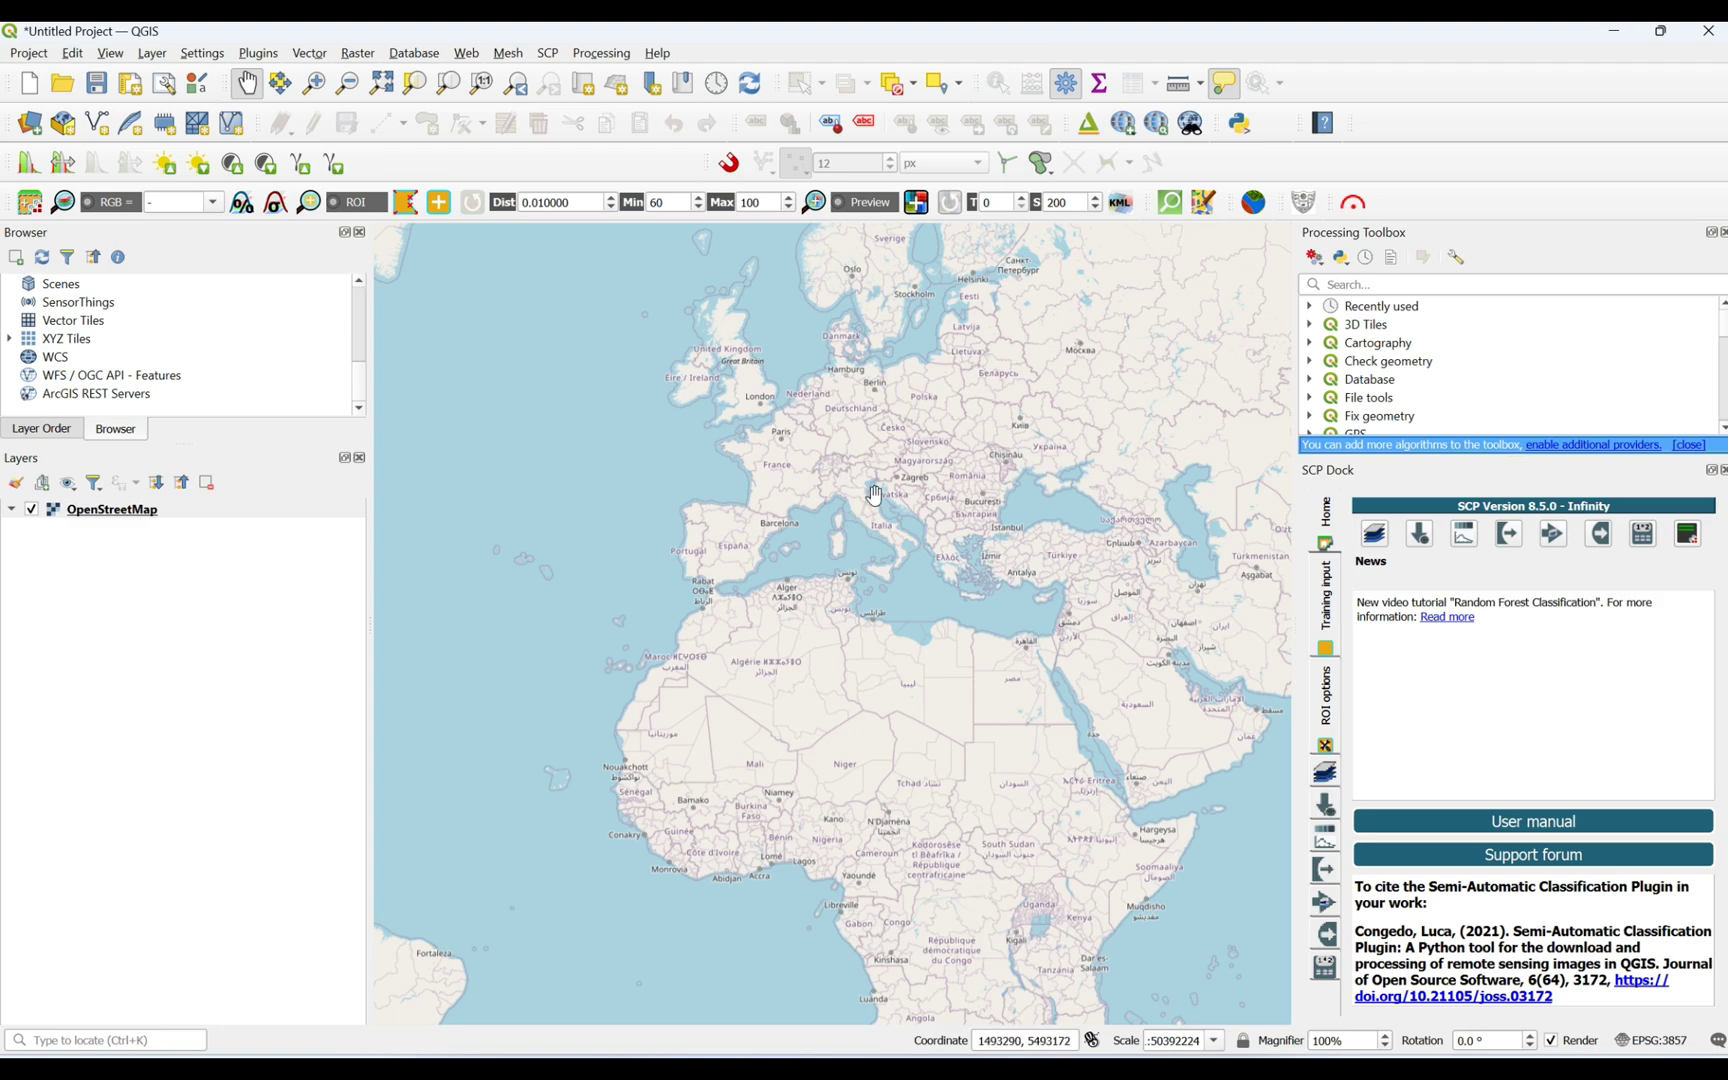
scroll(872, 500, "up", 4)
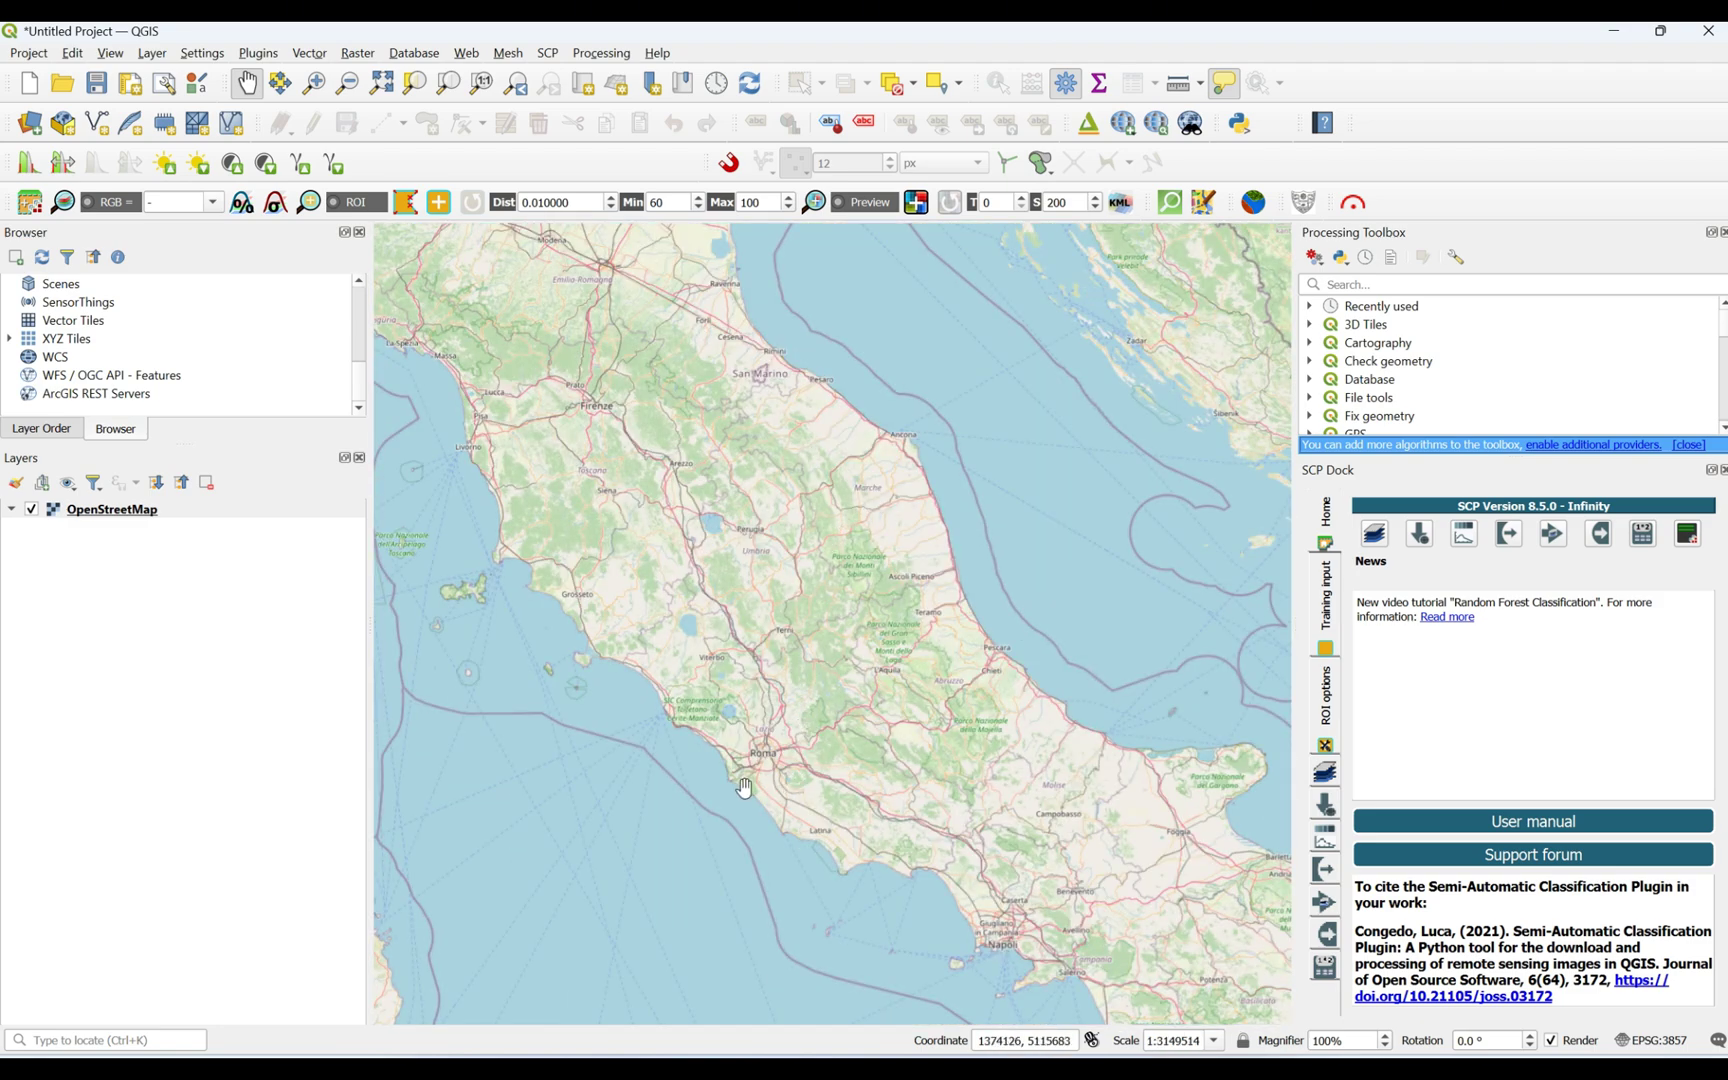
scroll(743, 790, "up", 2)
scroll(841, 700, "up", 2)
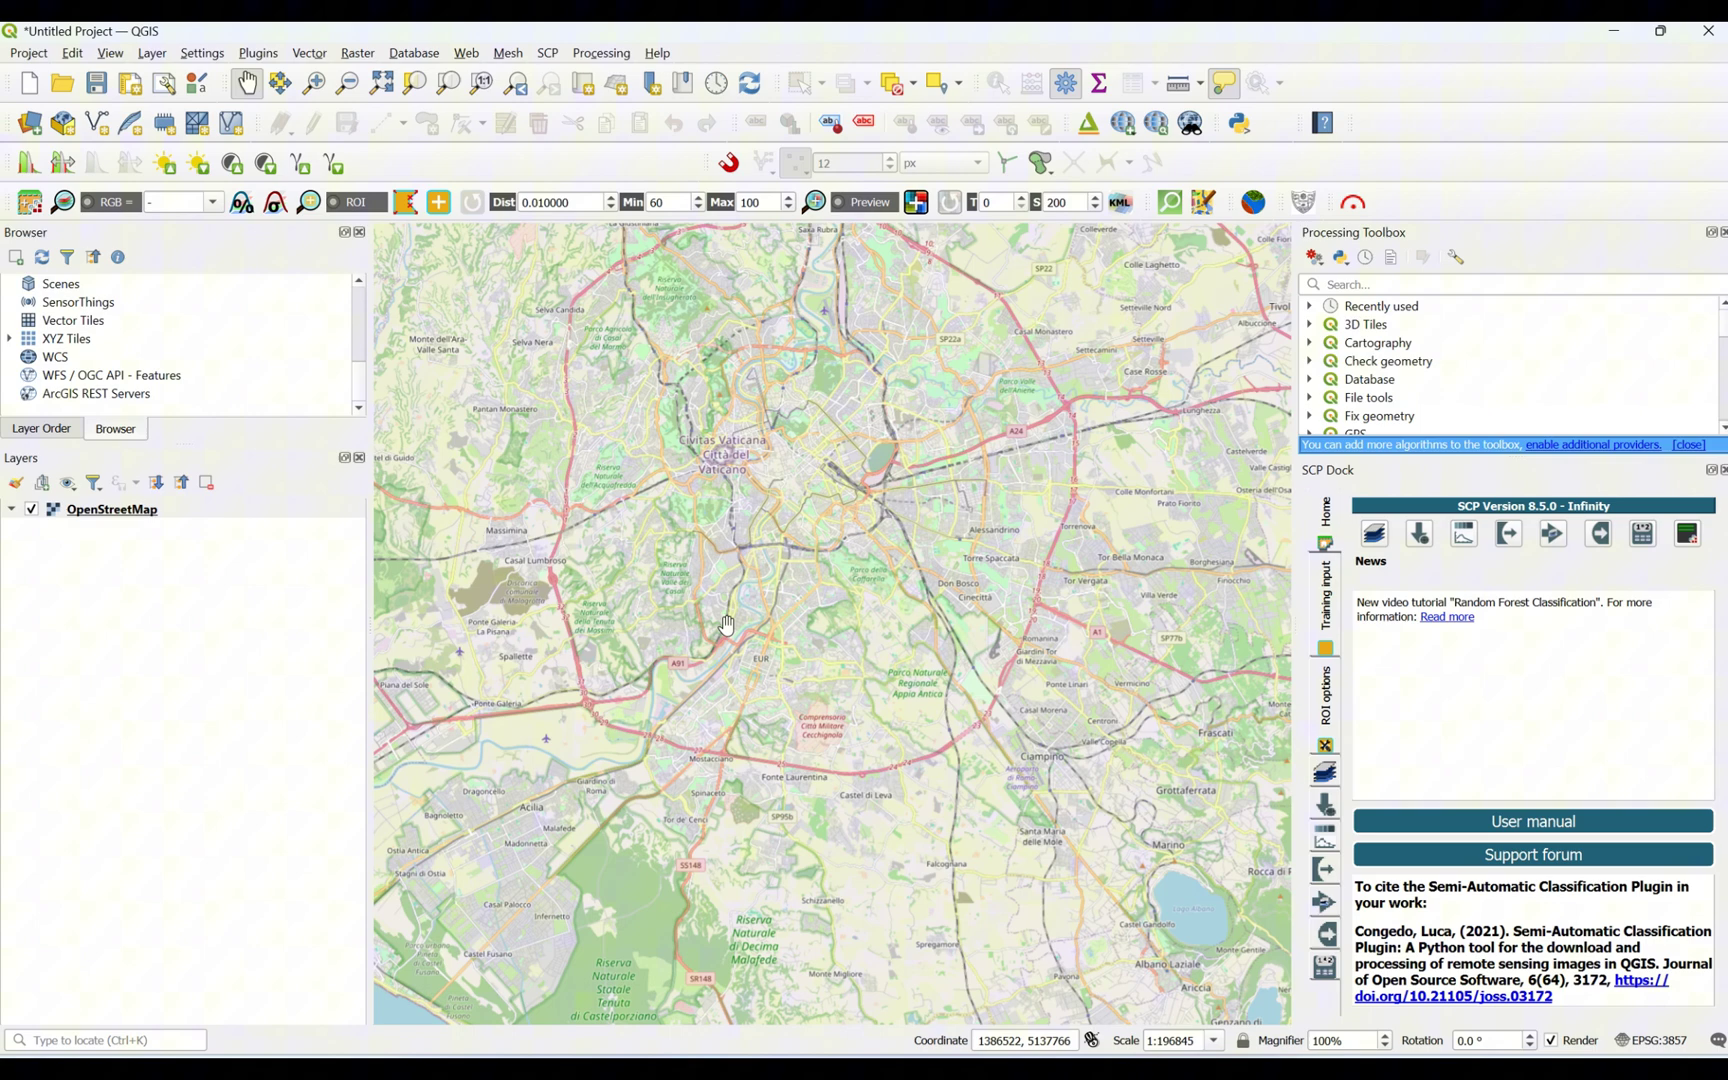
scroll(751, 676, "up", 1)
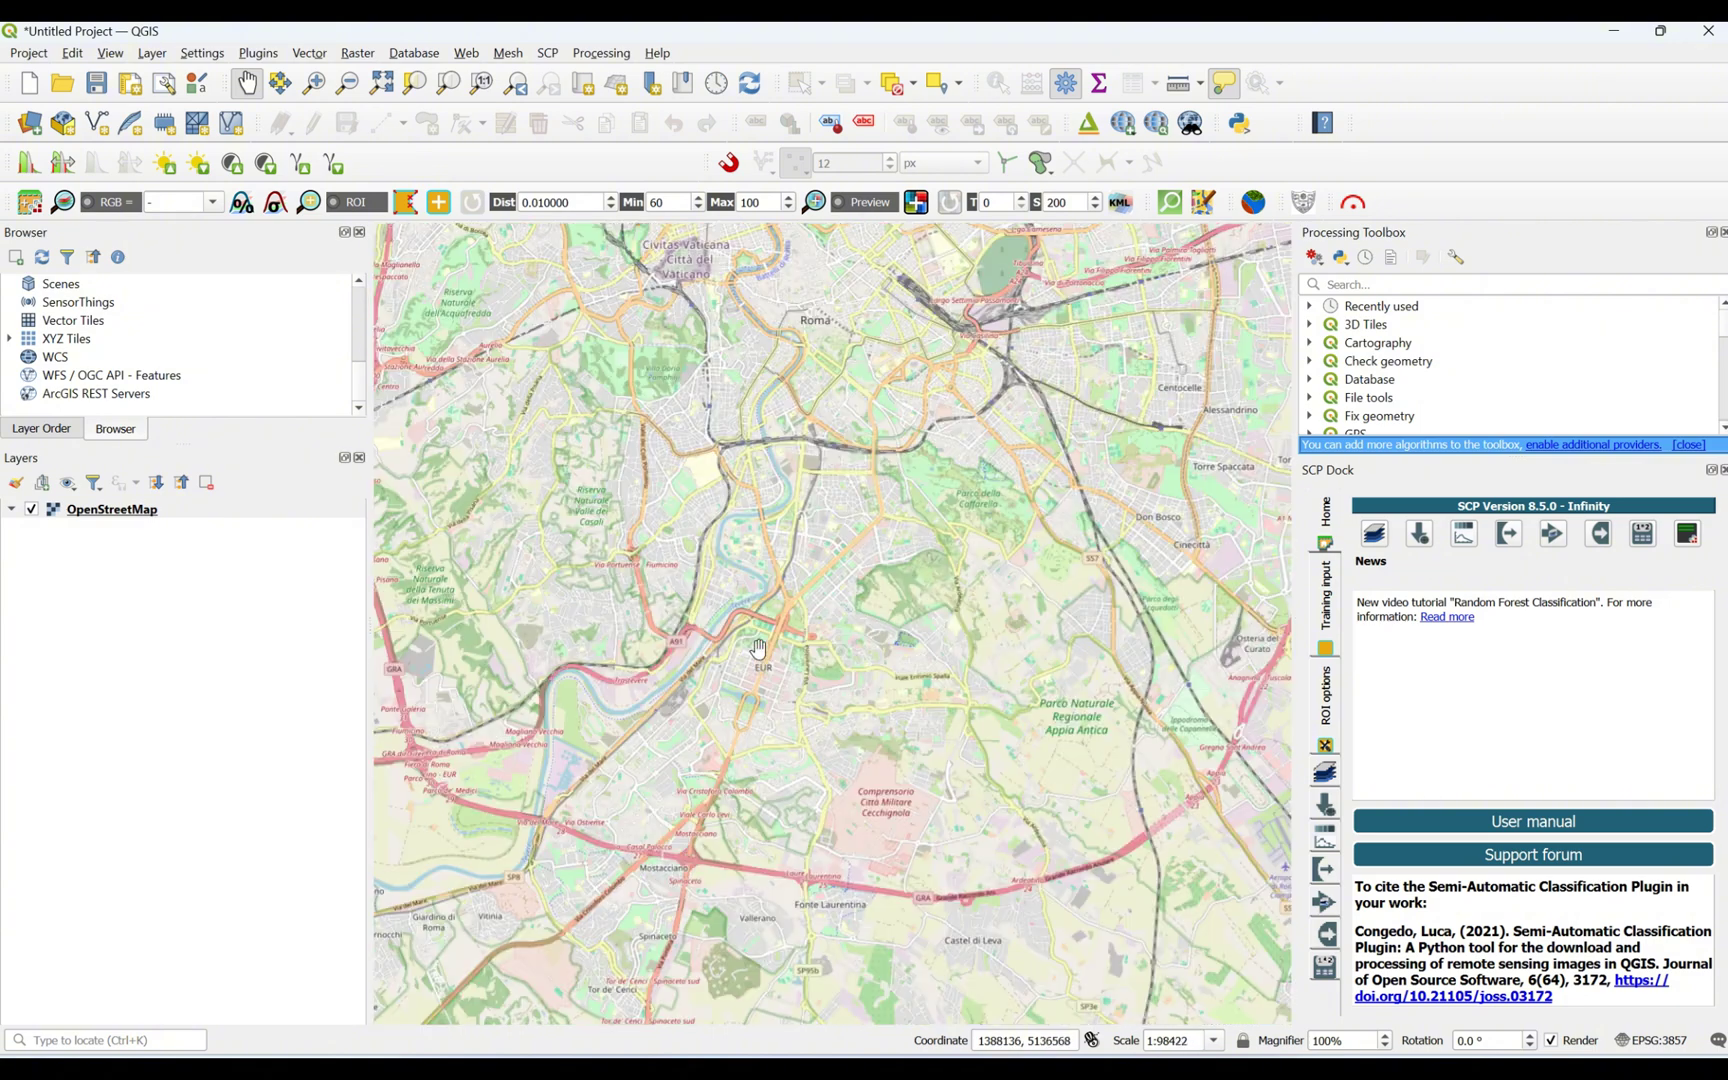
scroll(806, 644, "up", 2)
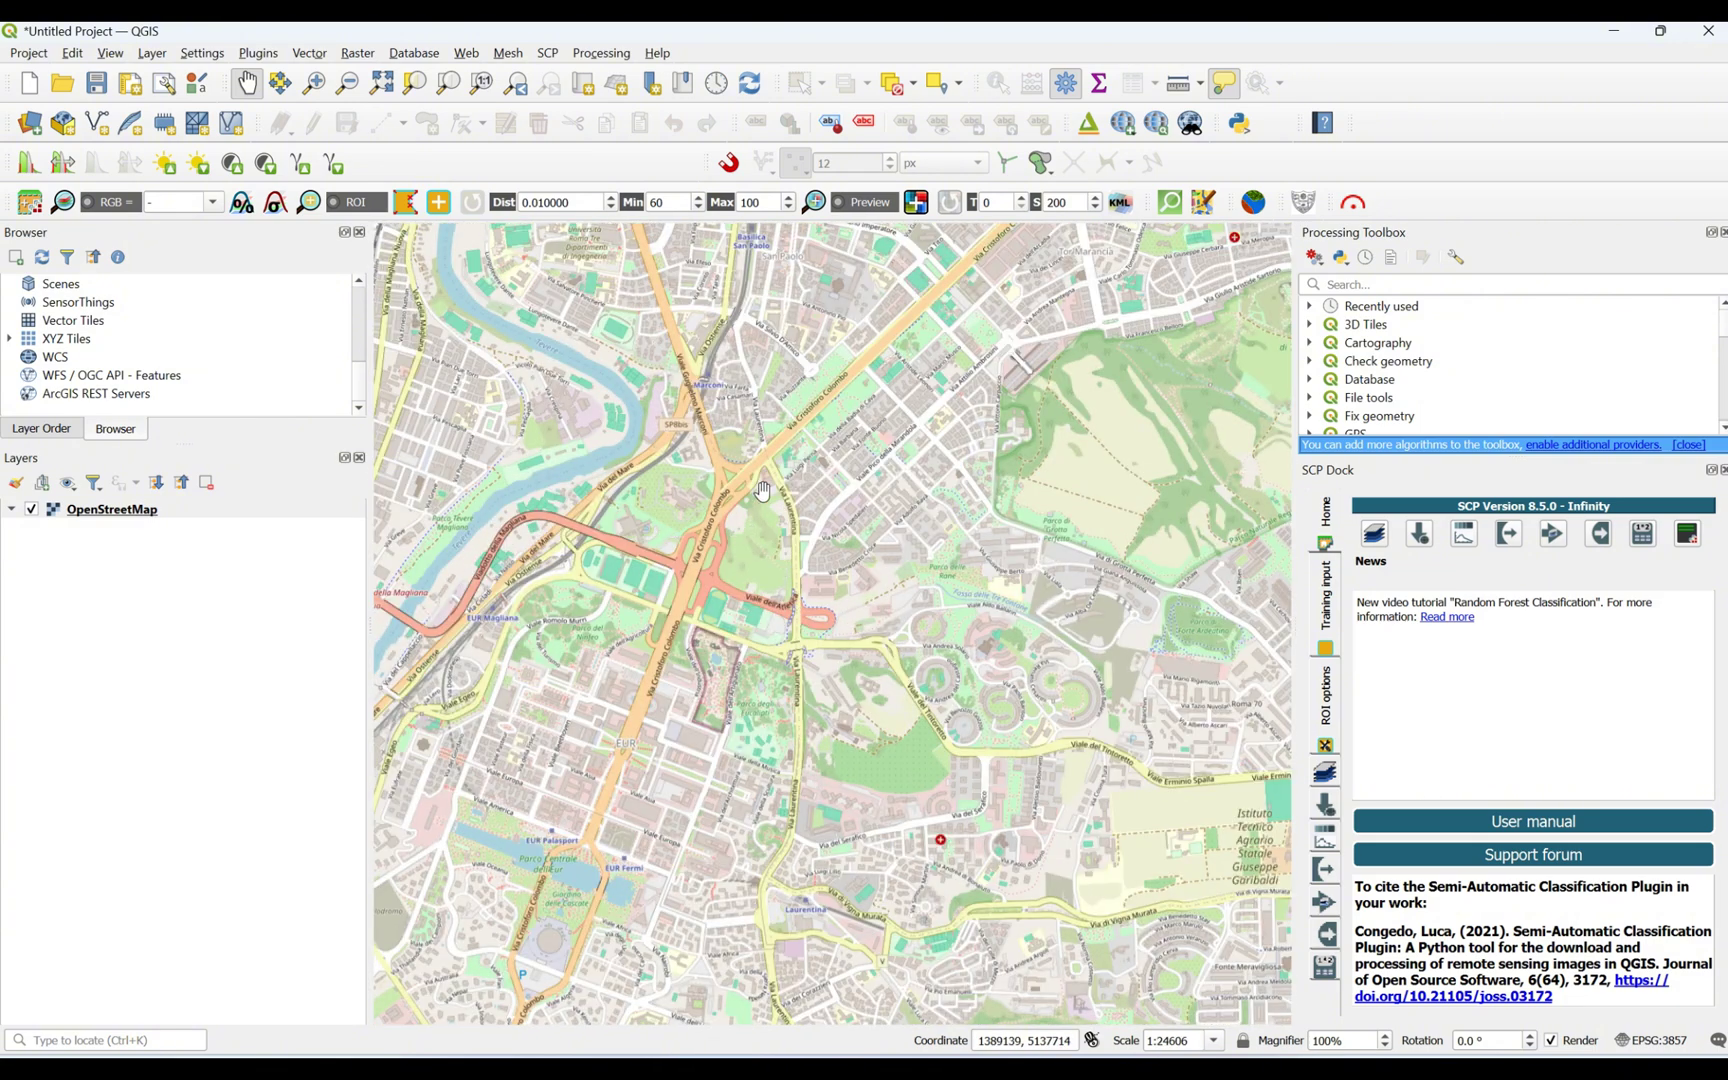
scroll(762, 493, "down", 1)
scroll(497, 577, "up", 1)
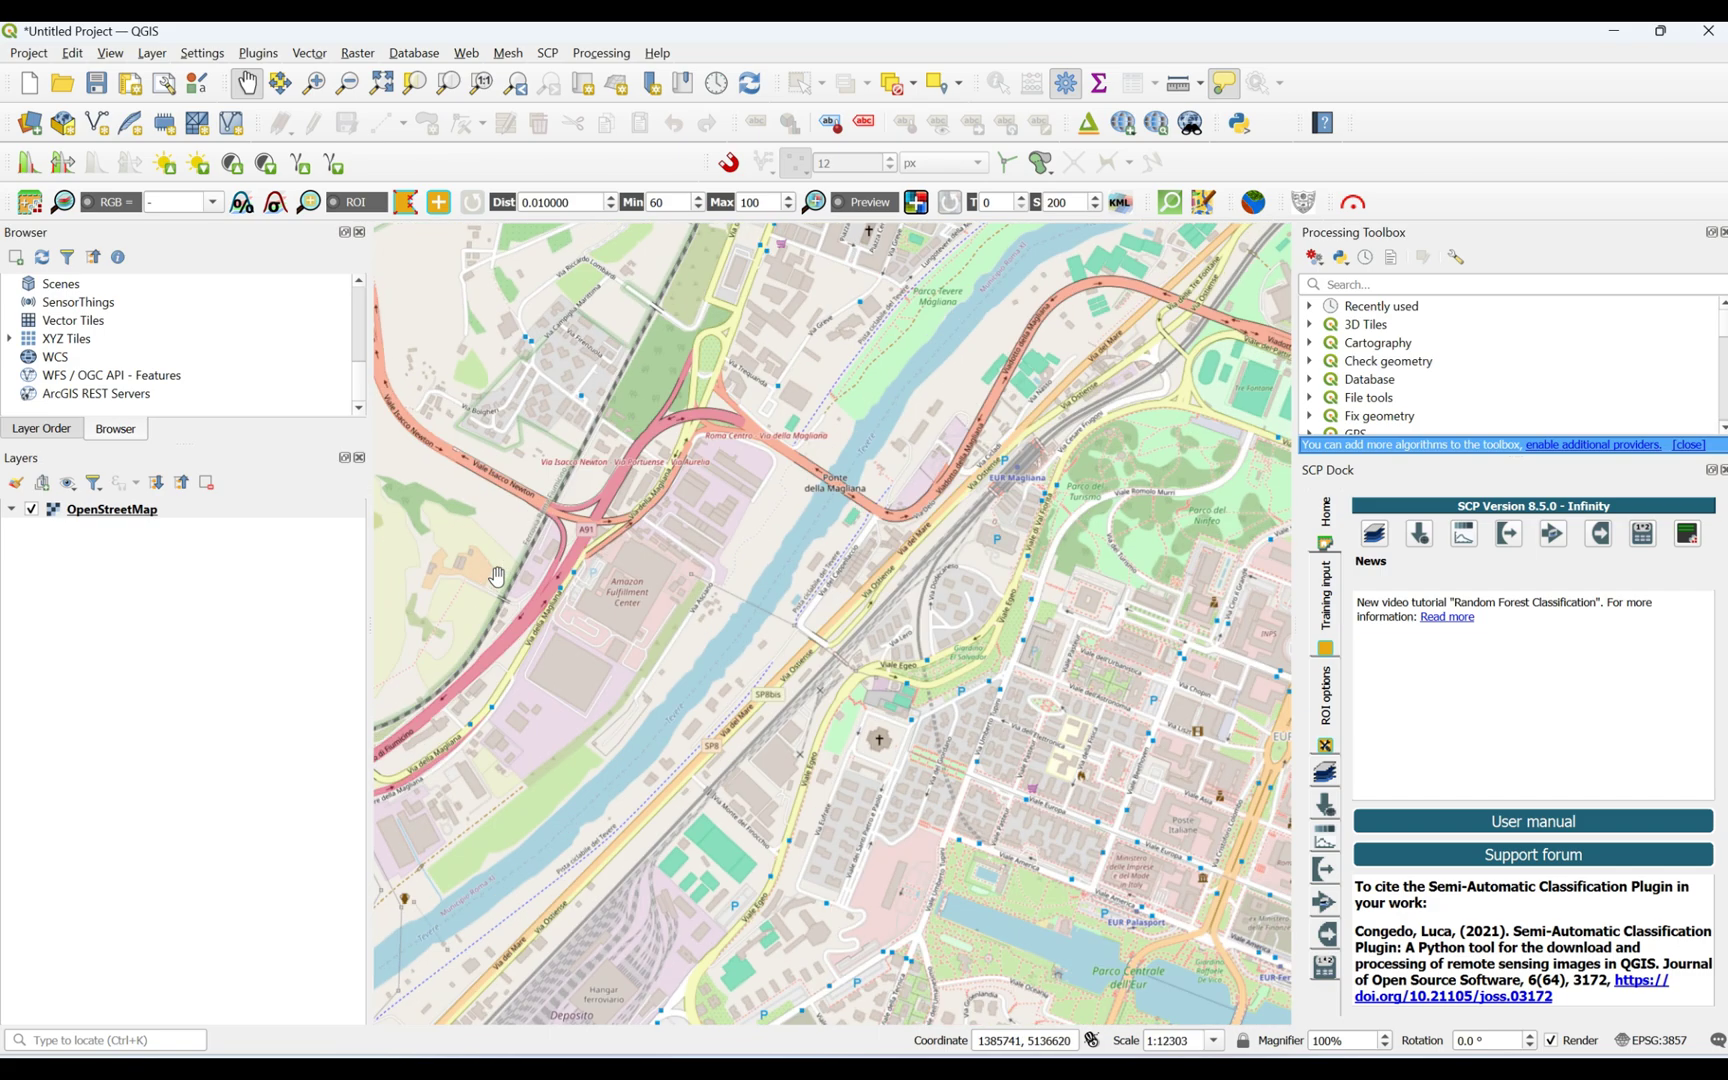
left_click_drag(532, 549, 812, 728)
Centre the map on the Via Portuense interchange at about 1:6151 scale.
scroll(663, 404, "up", 1)
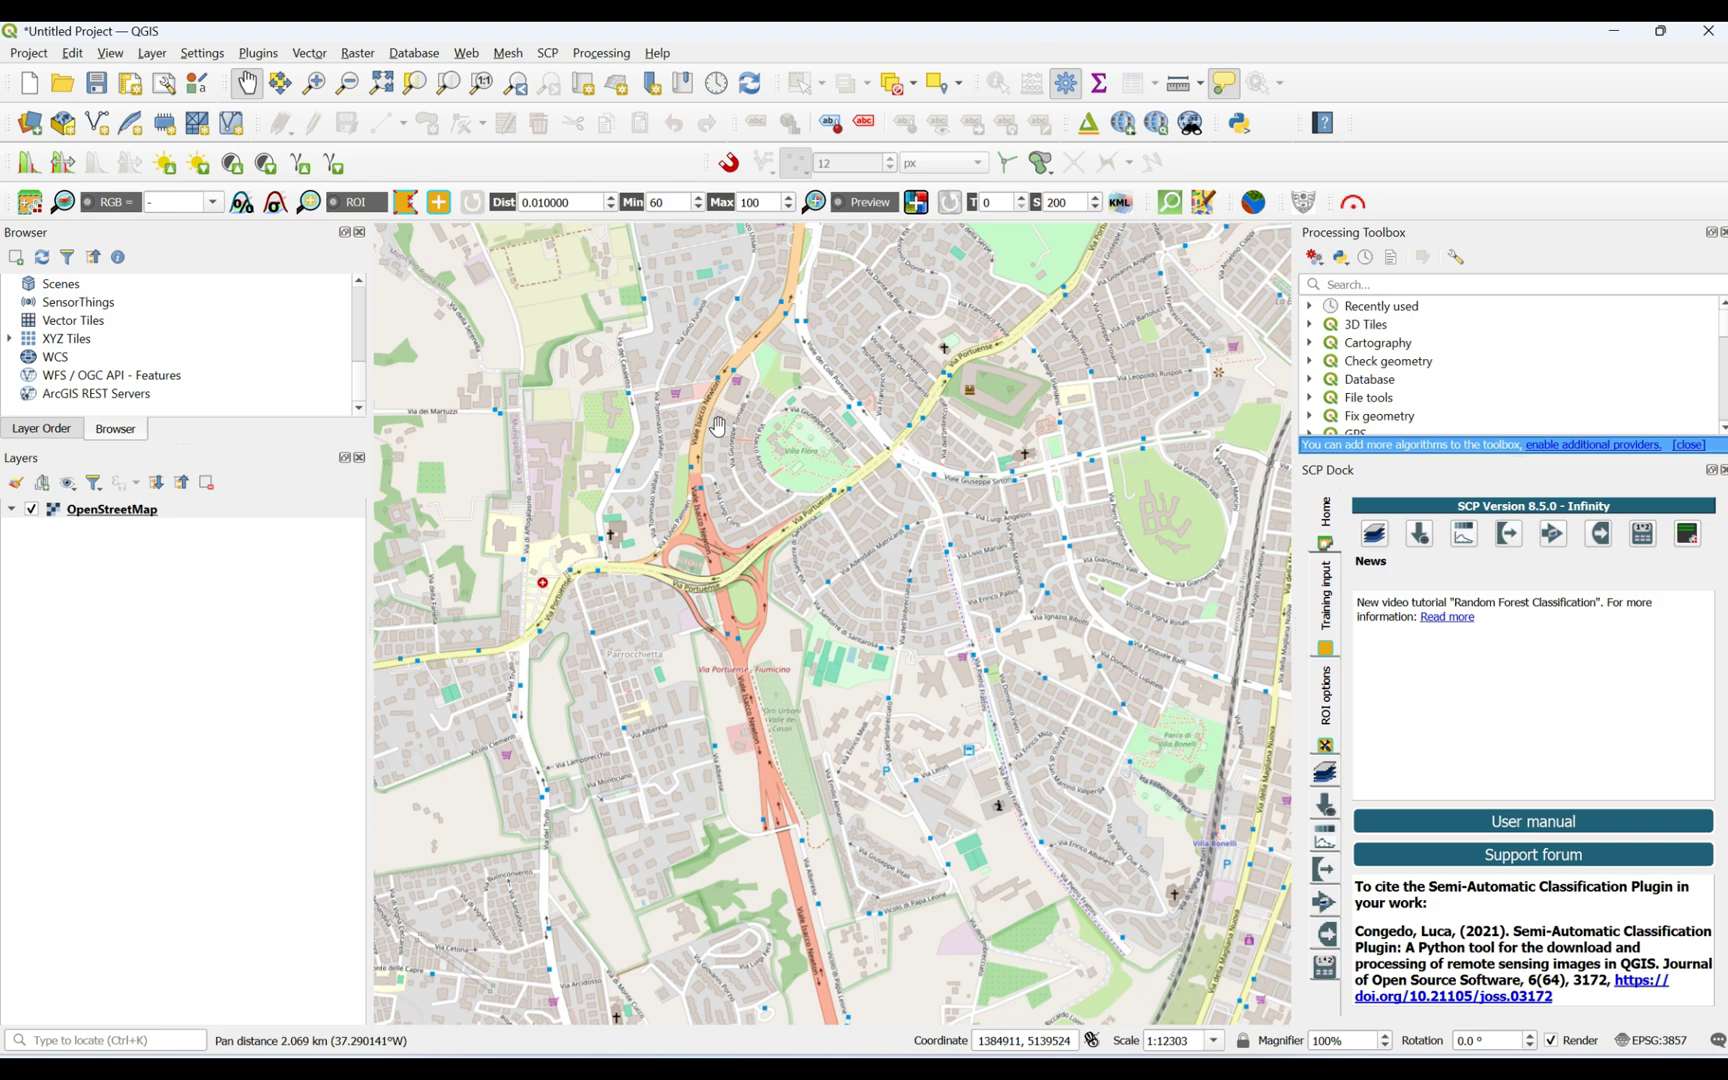
scroll(716, 440, "up", 1)
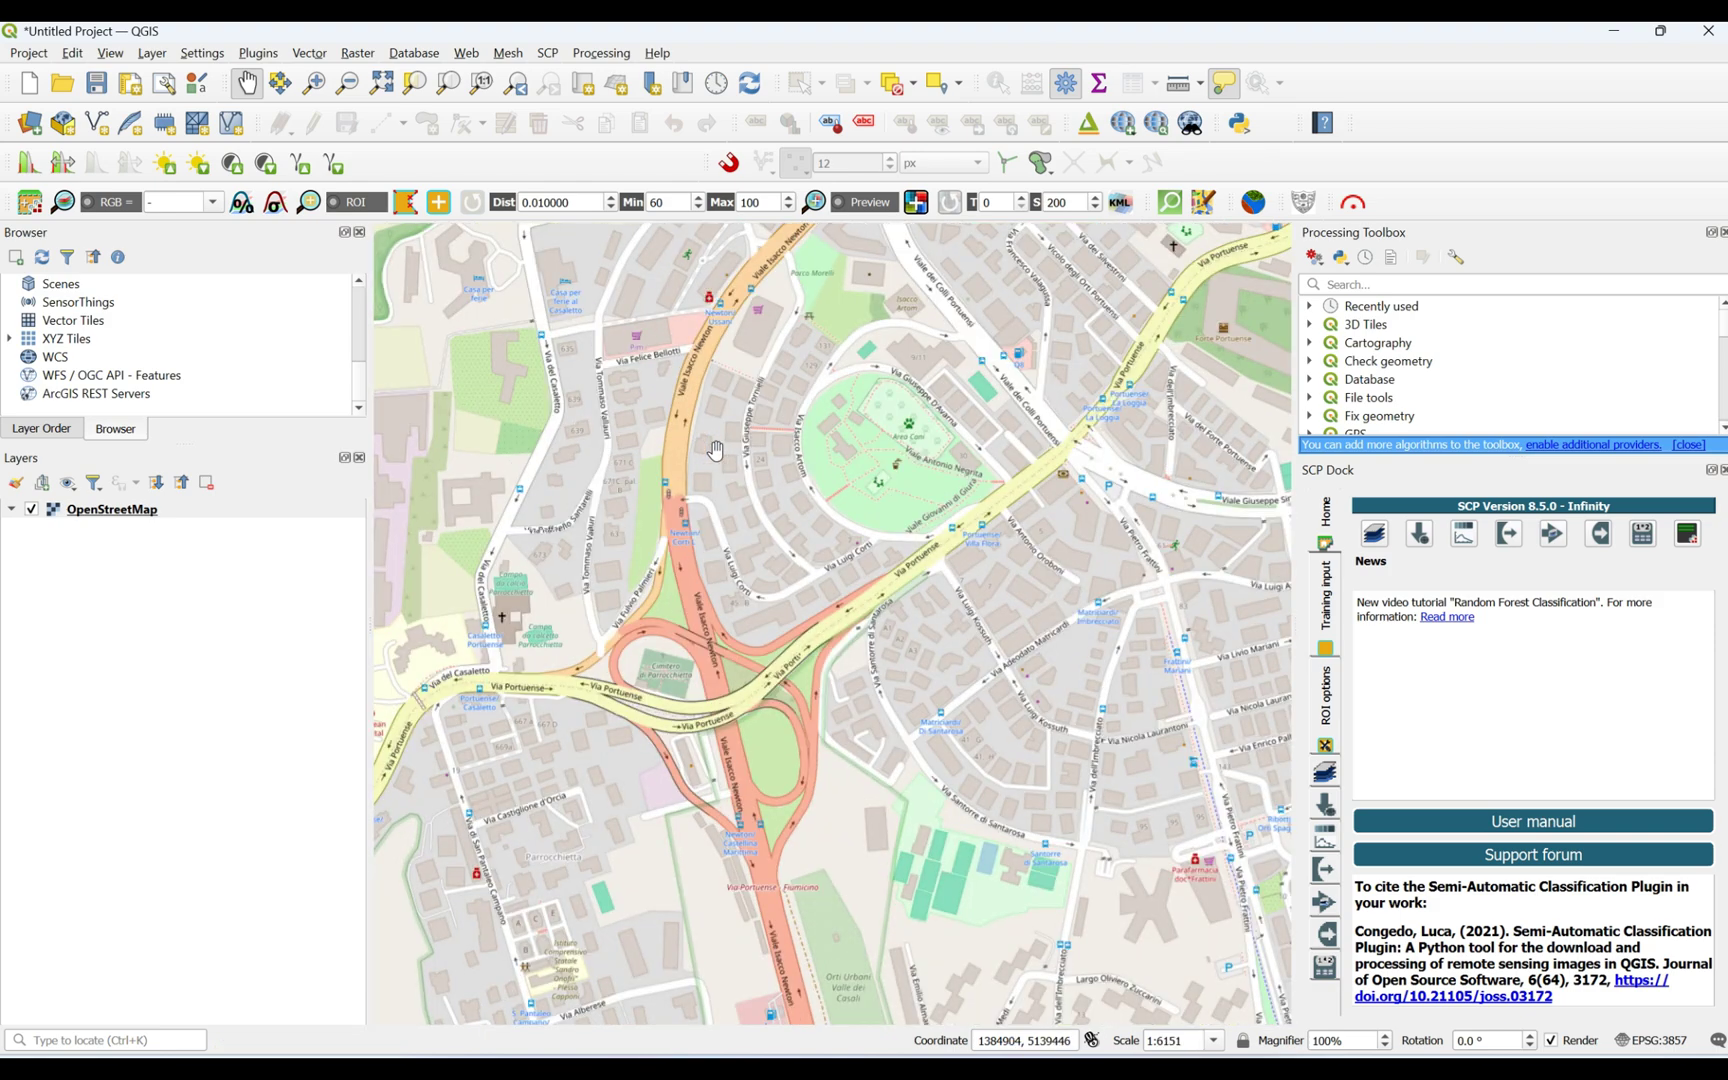
scroll(716, 450, "down", 1)
left_click_drag(708, 587, 742, 474)
scroll(739, 411, "up", 1)
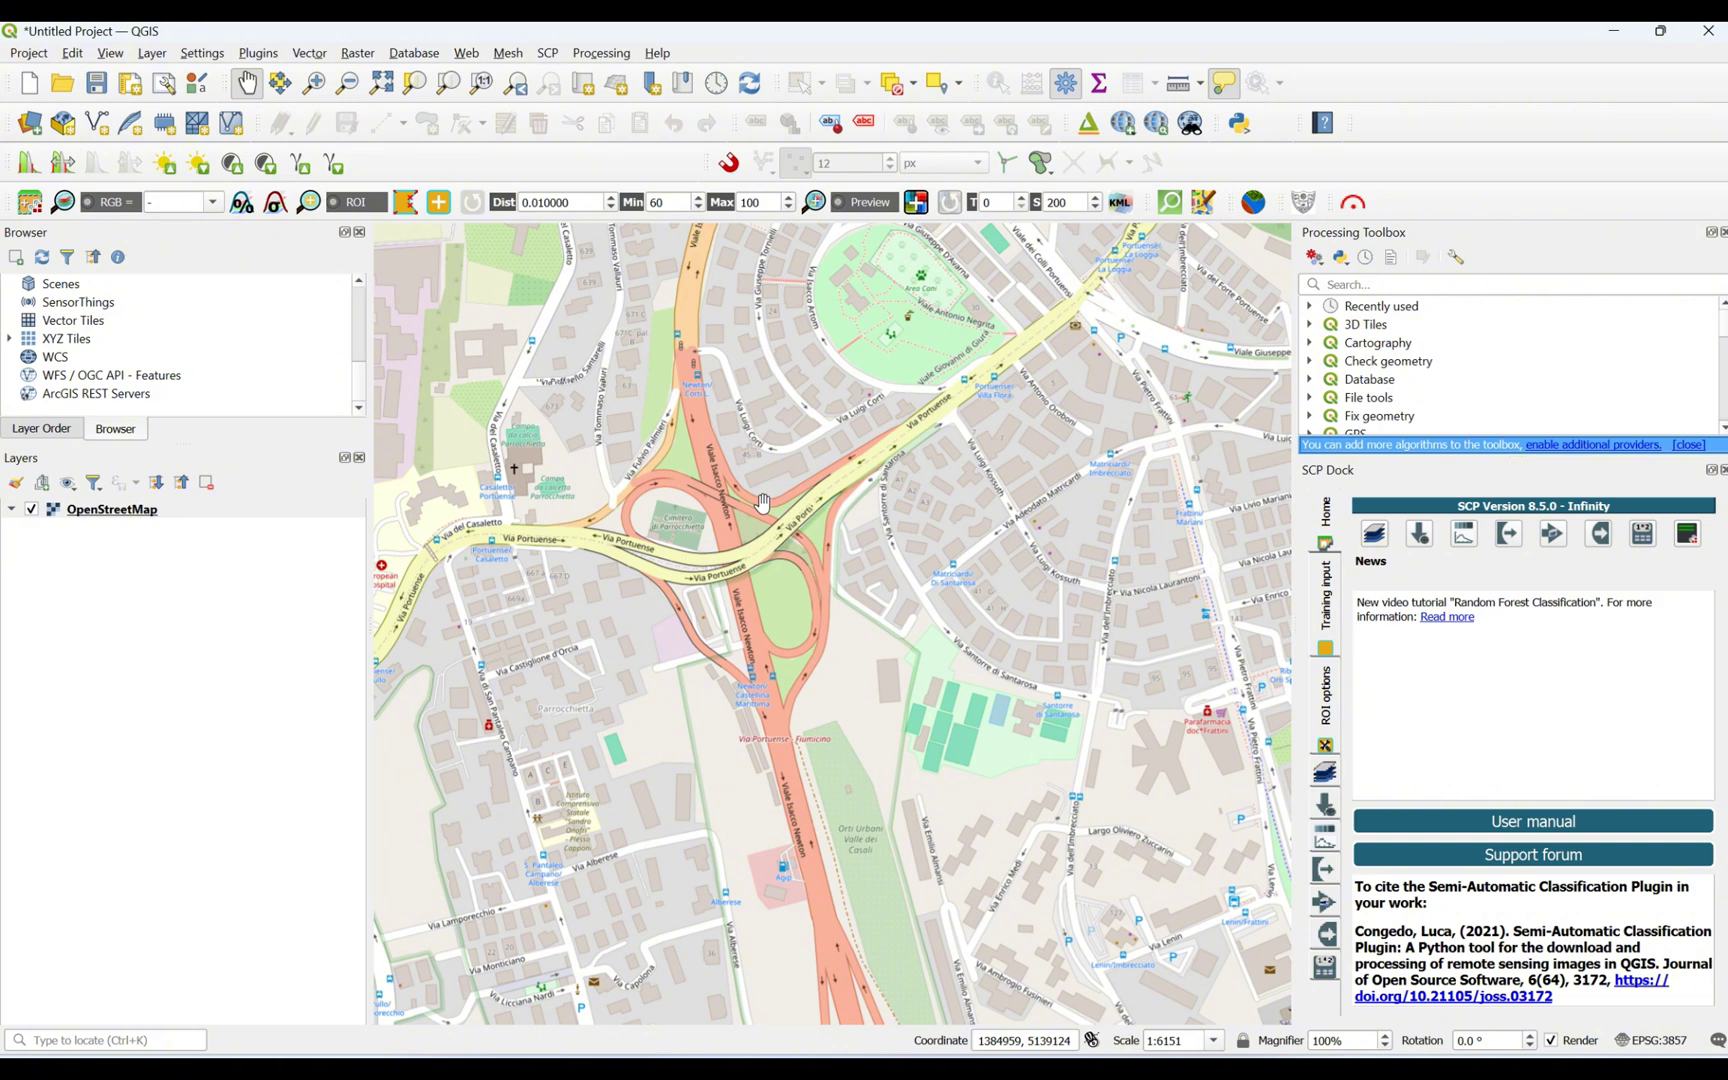
Create a Polygon shapefile layer named StudyArea in EPSG:4326 with an id field.
left_click(97, 122)
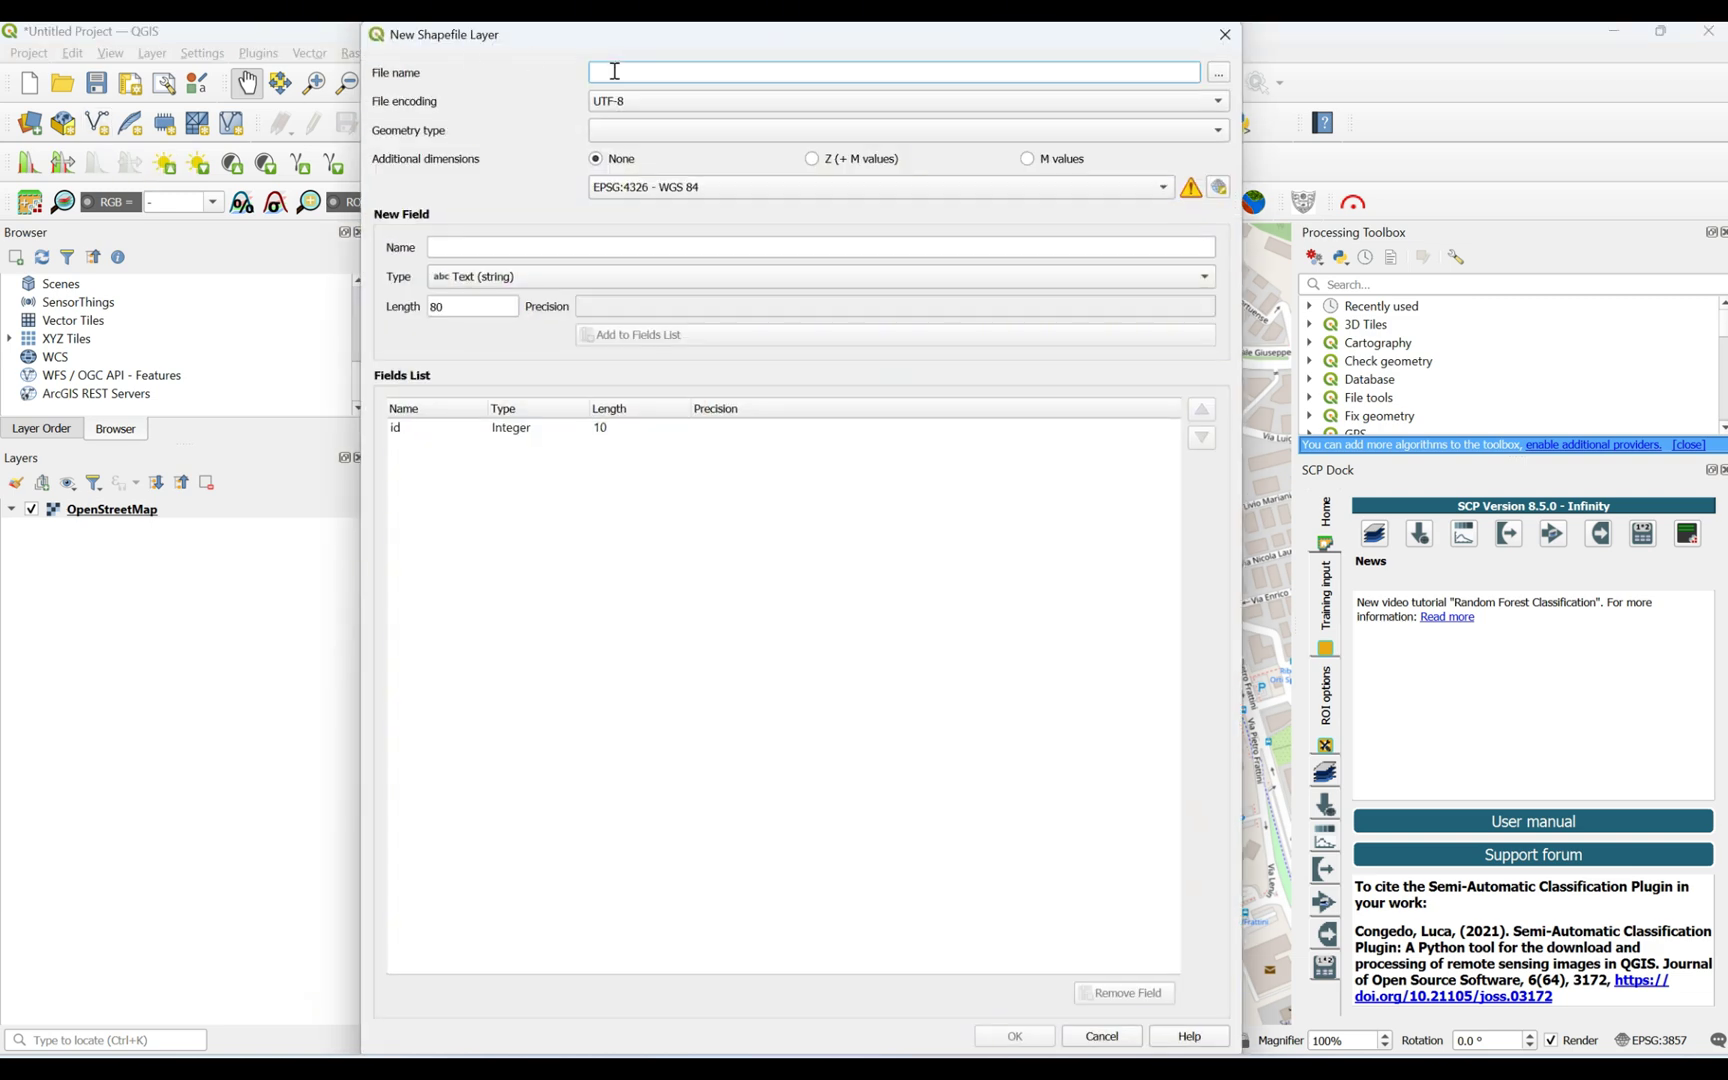
type("s")
left_click(611, 137)
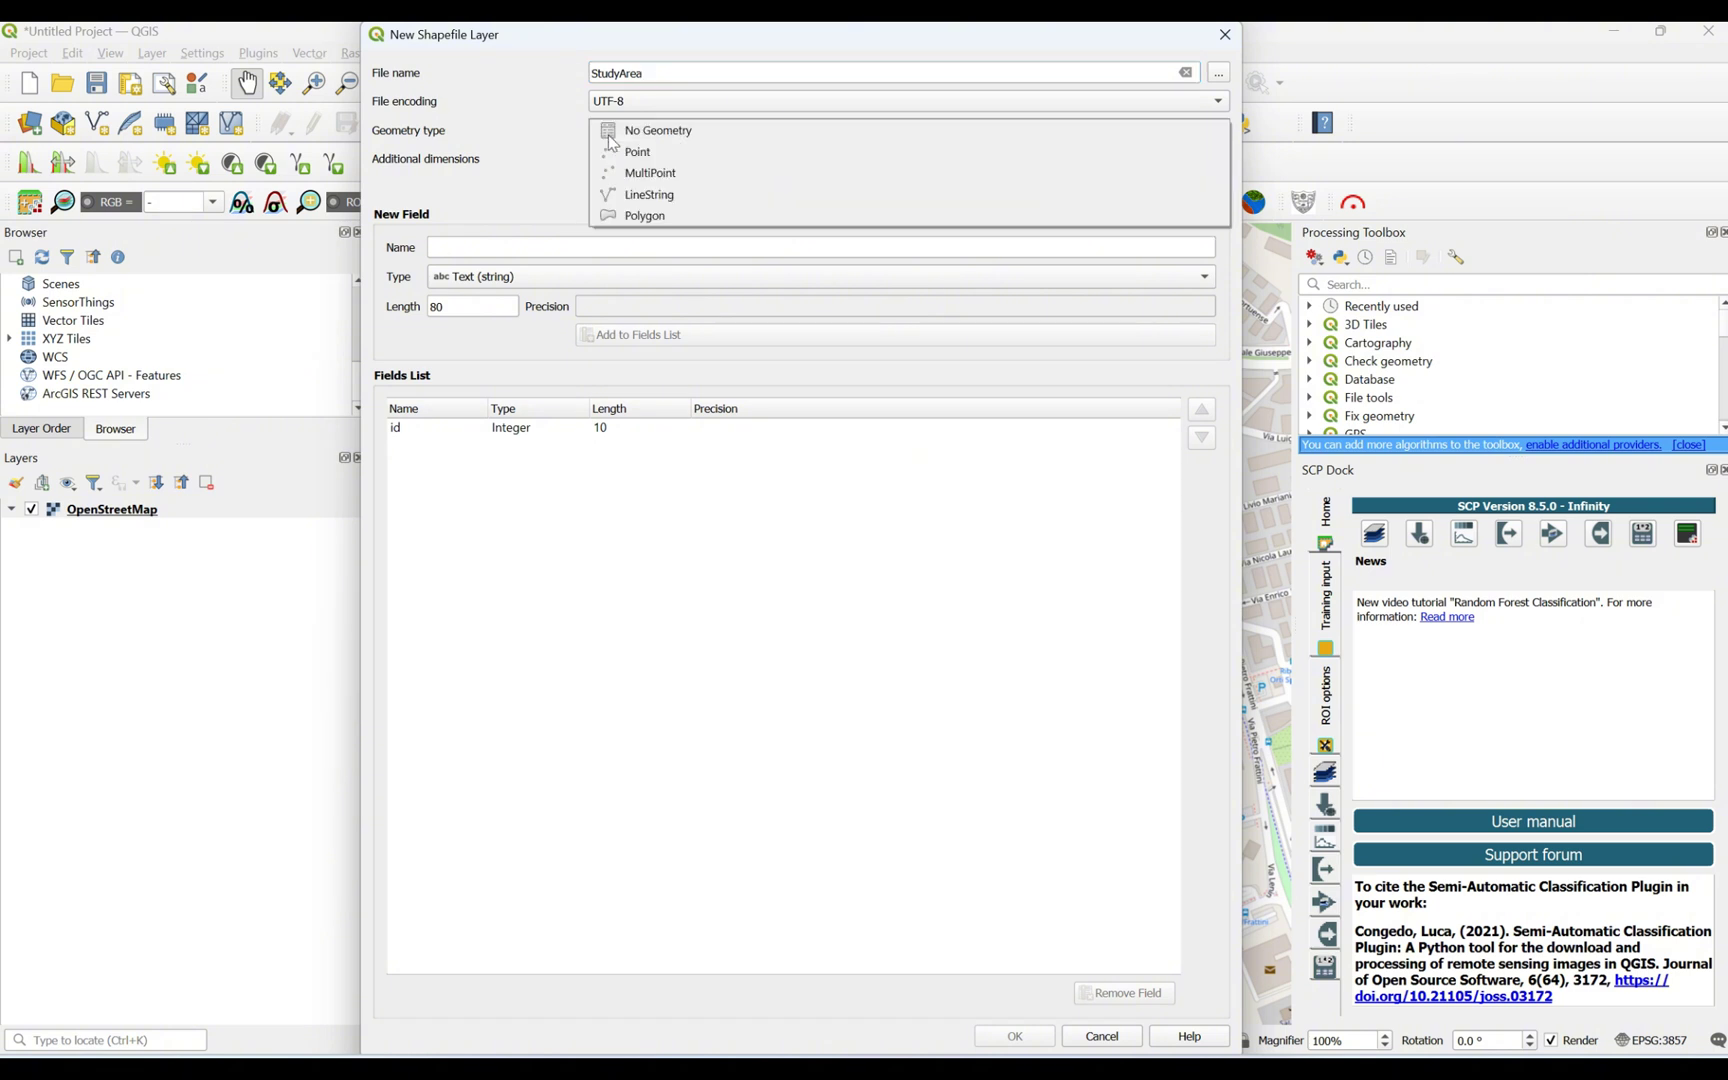
left_click(651, 218)
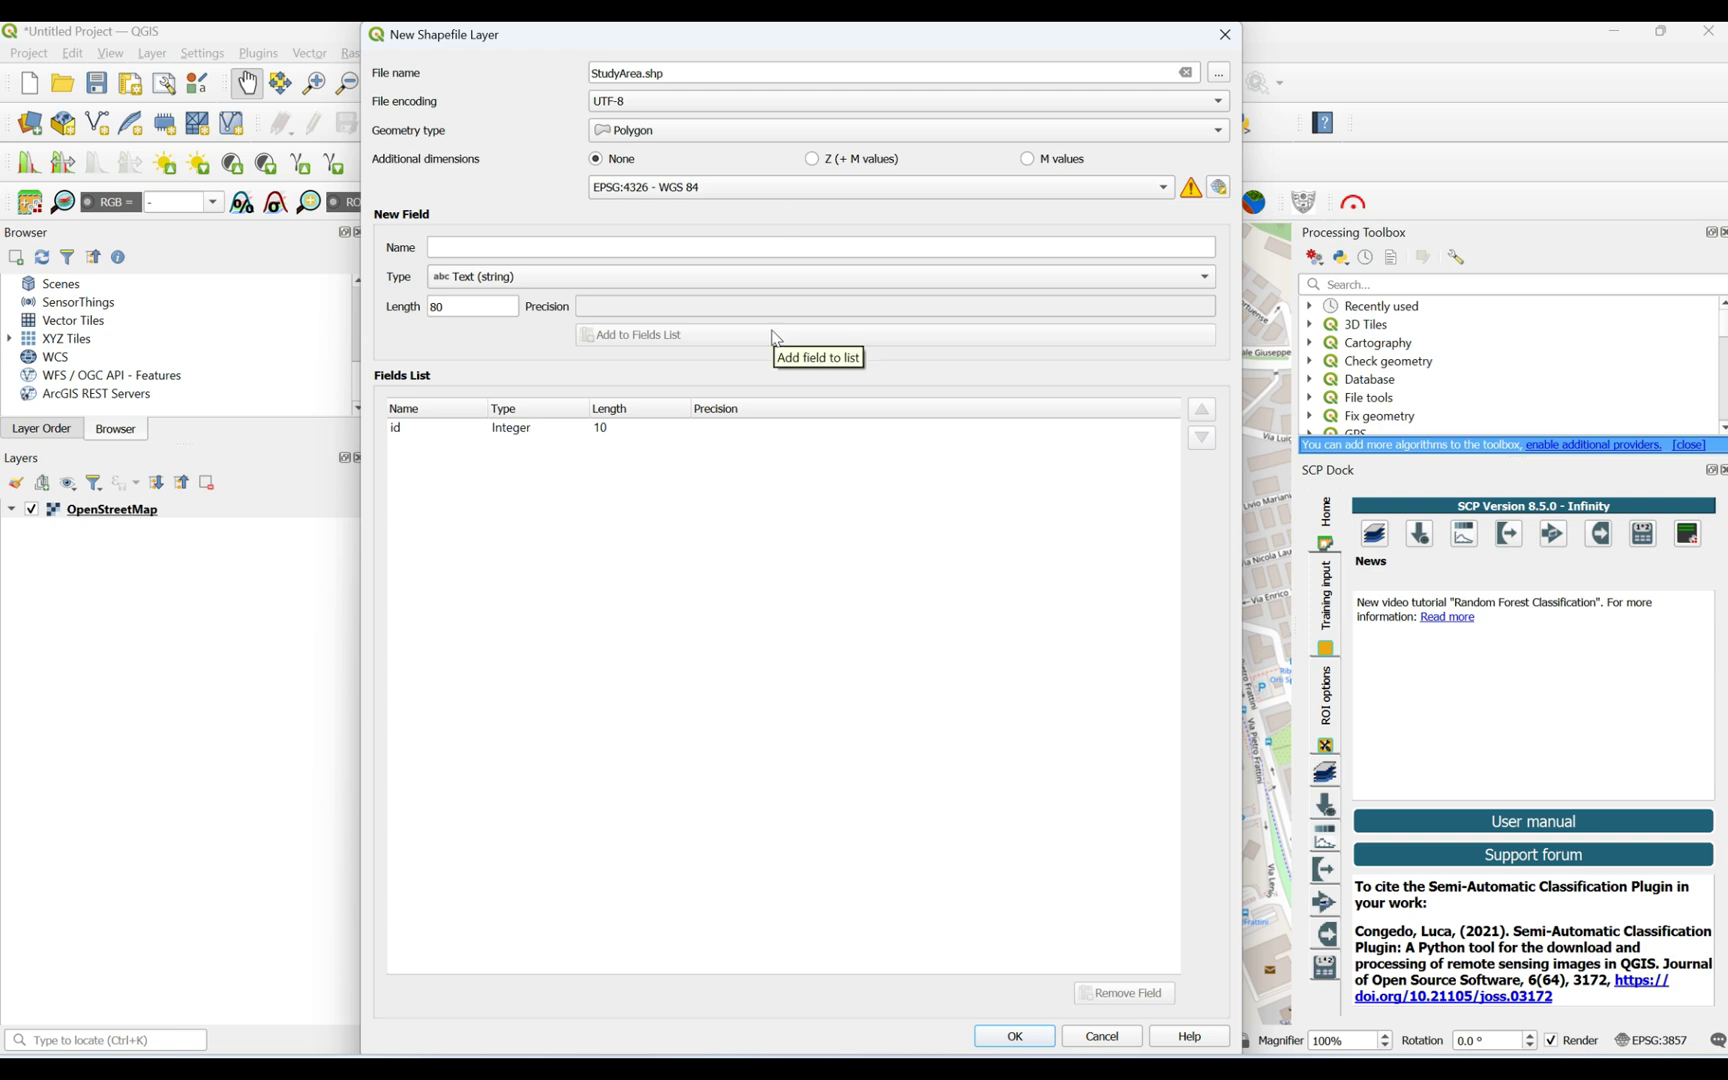
left_click(1012, 1035)
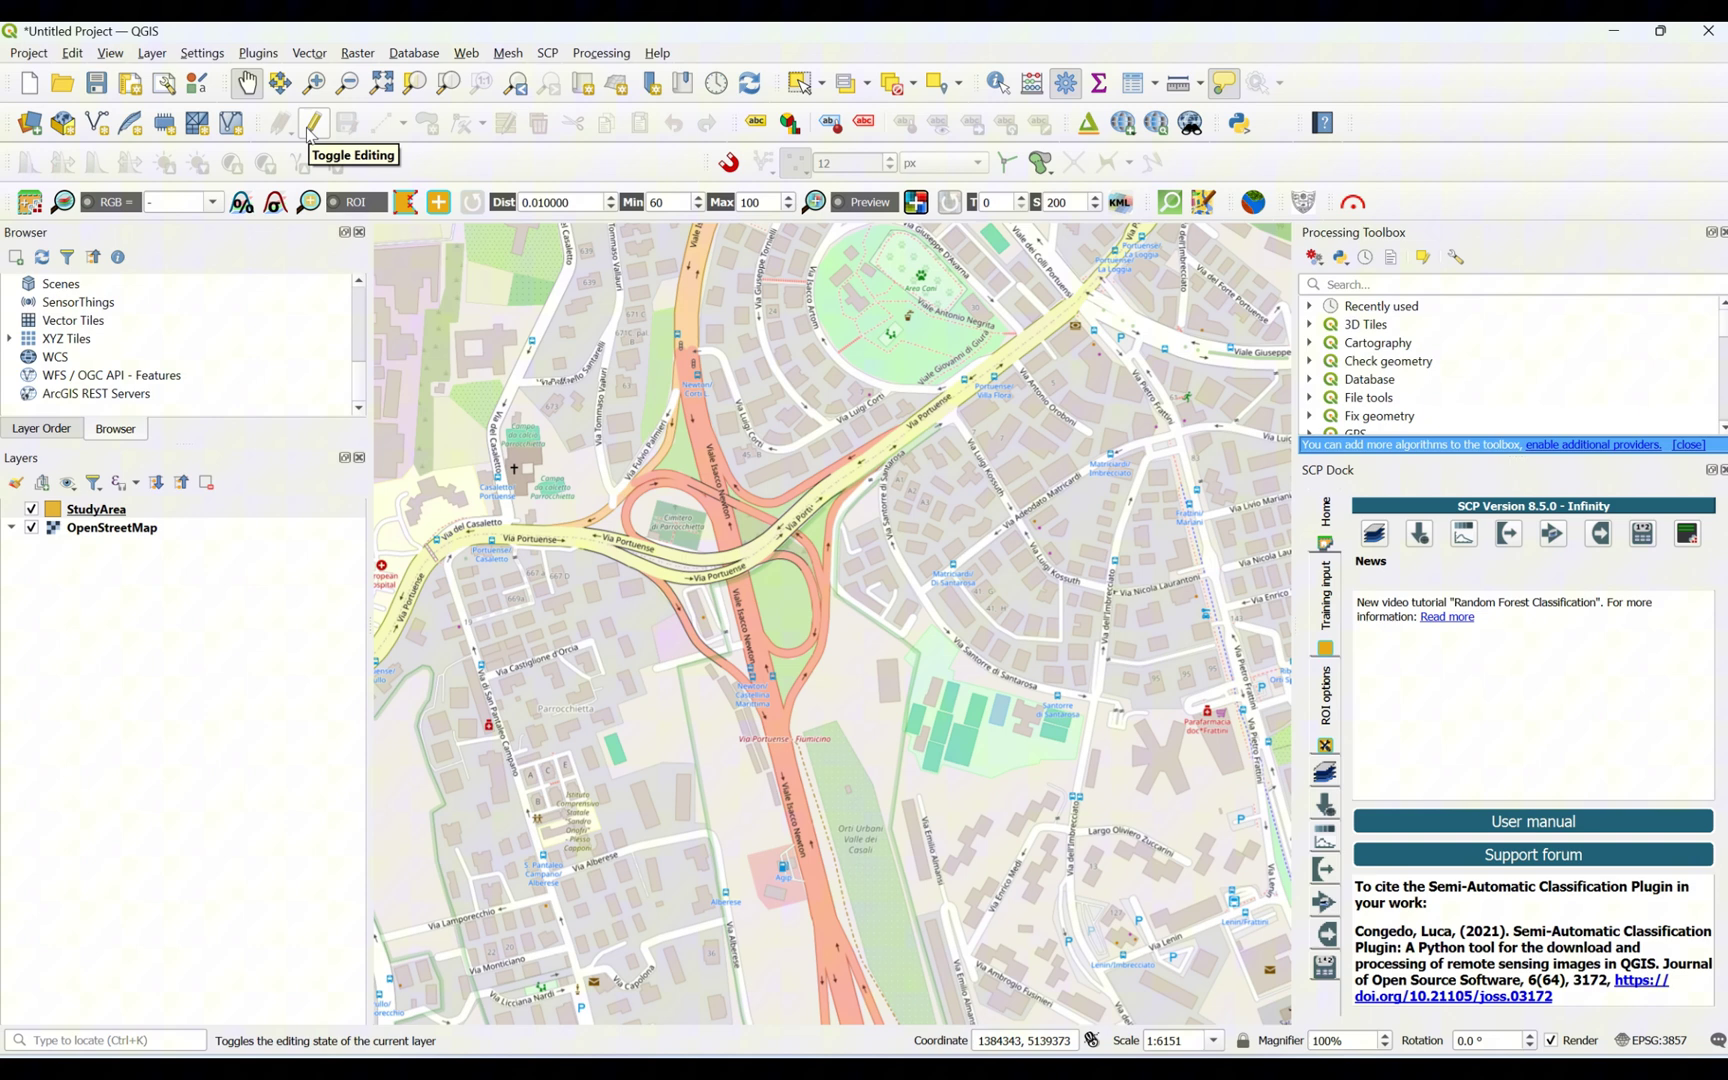
Start editing StudyArea with Add Polygon Feature and zoom to 1:3076 over the interchange.
left_click(310, 128)
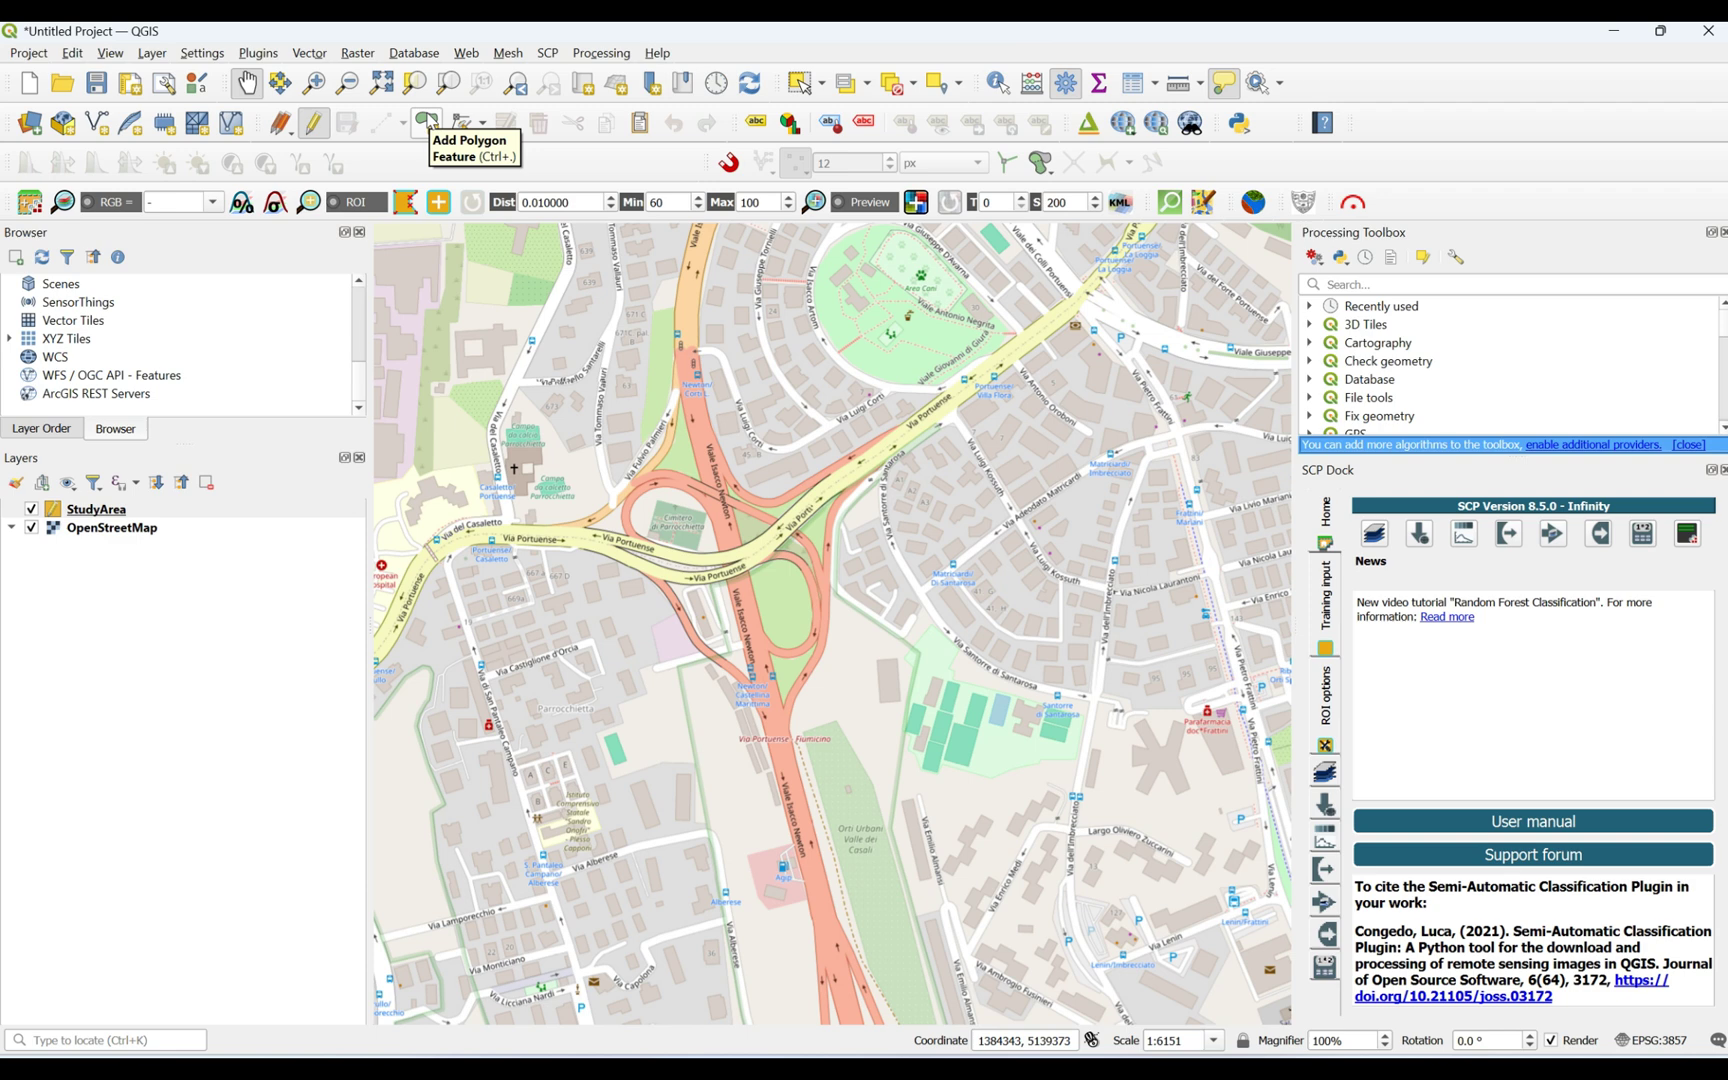
left_click(427, 120)
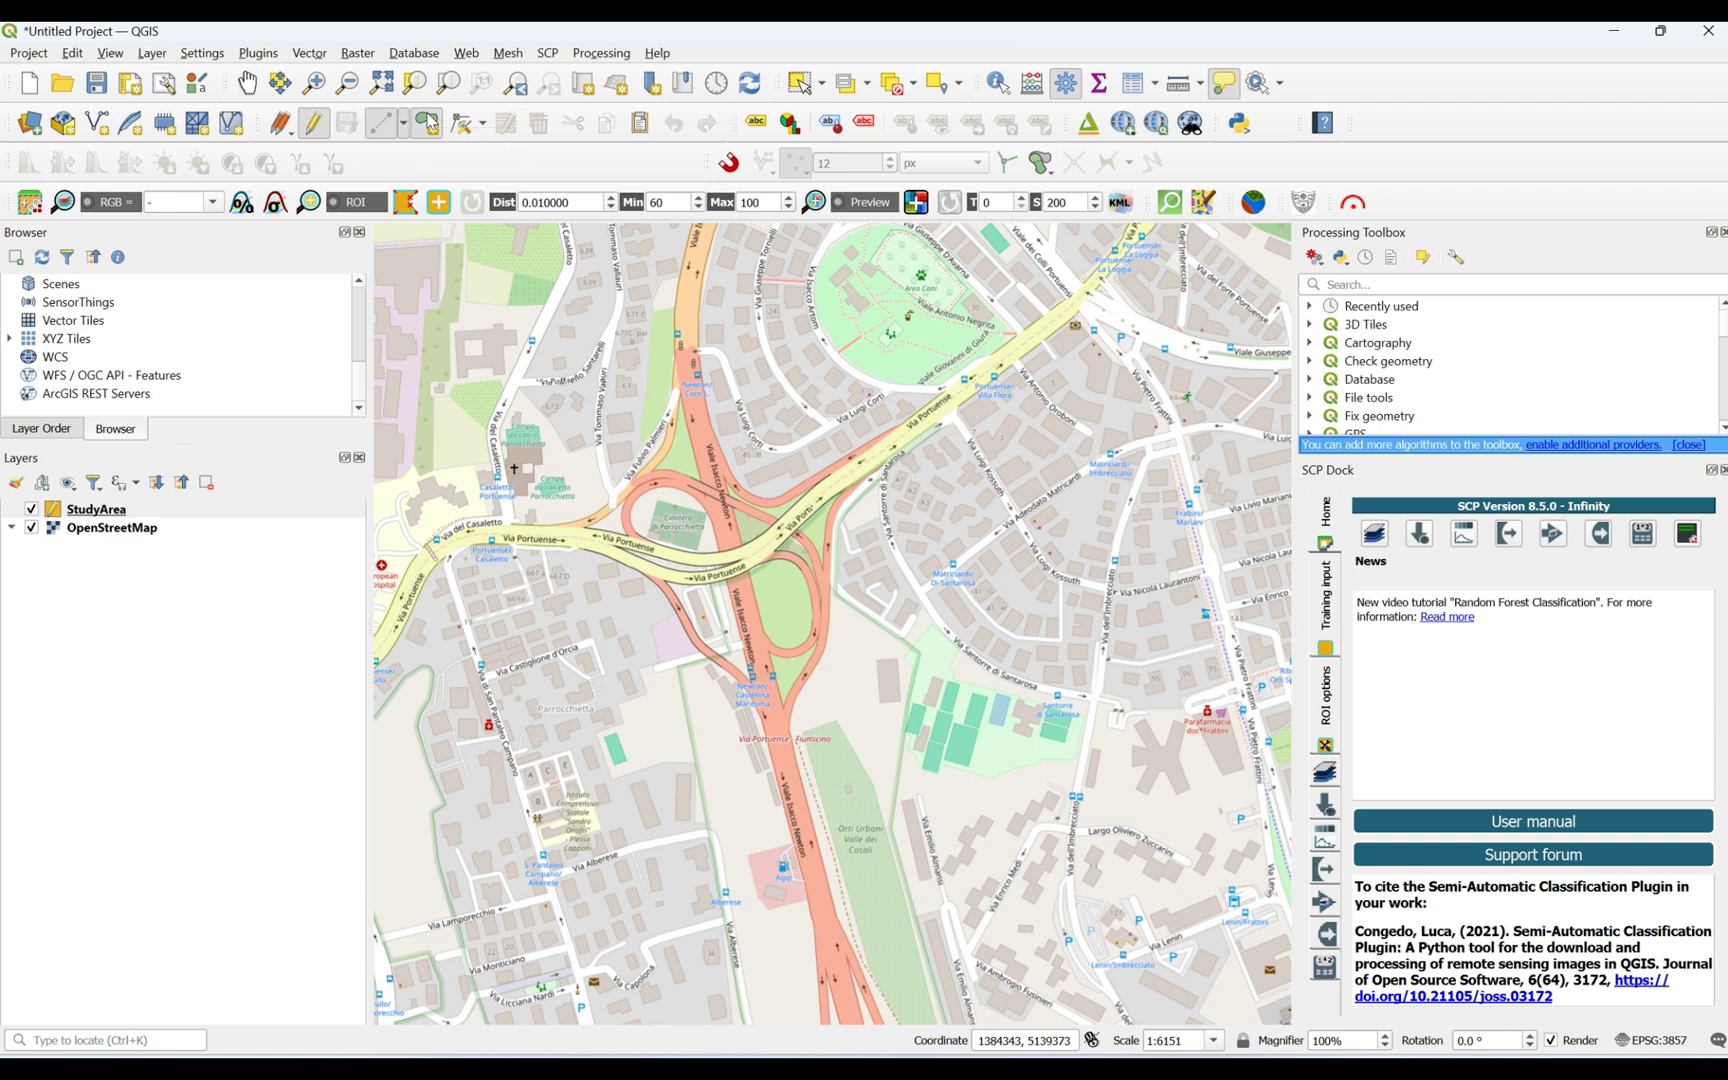
scroll(790, 718, "up", 1)
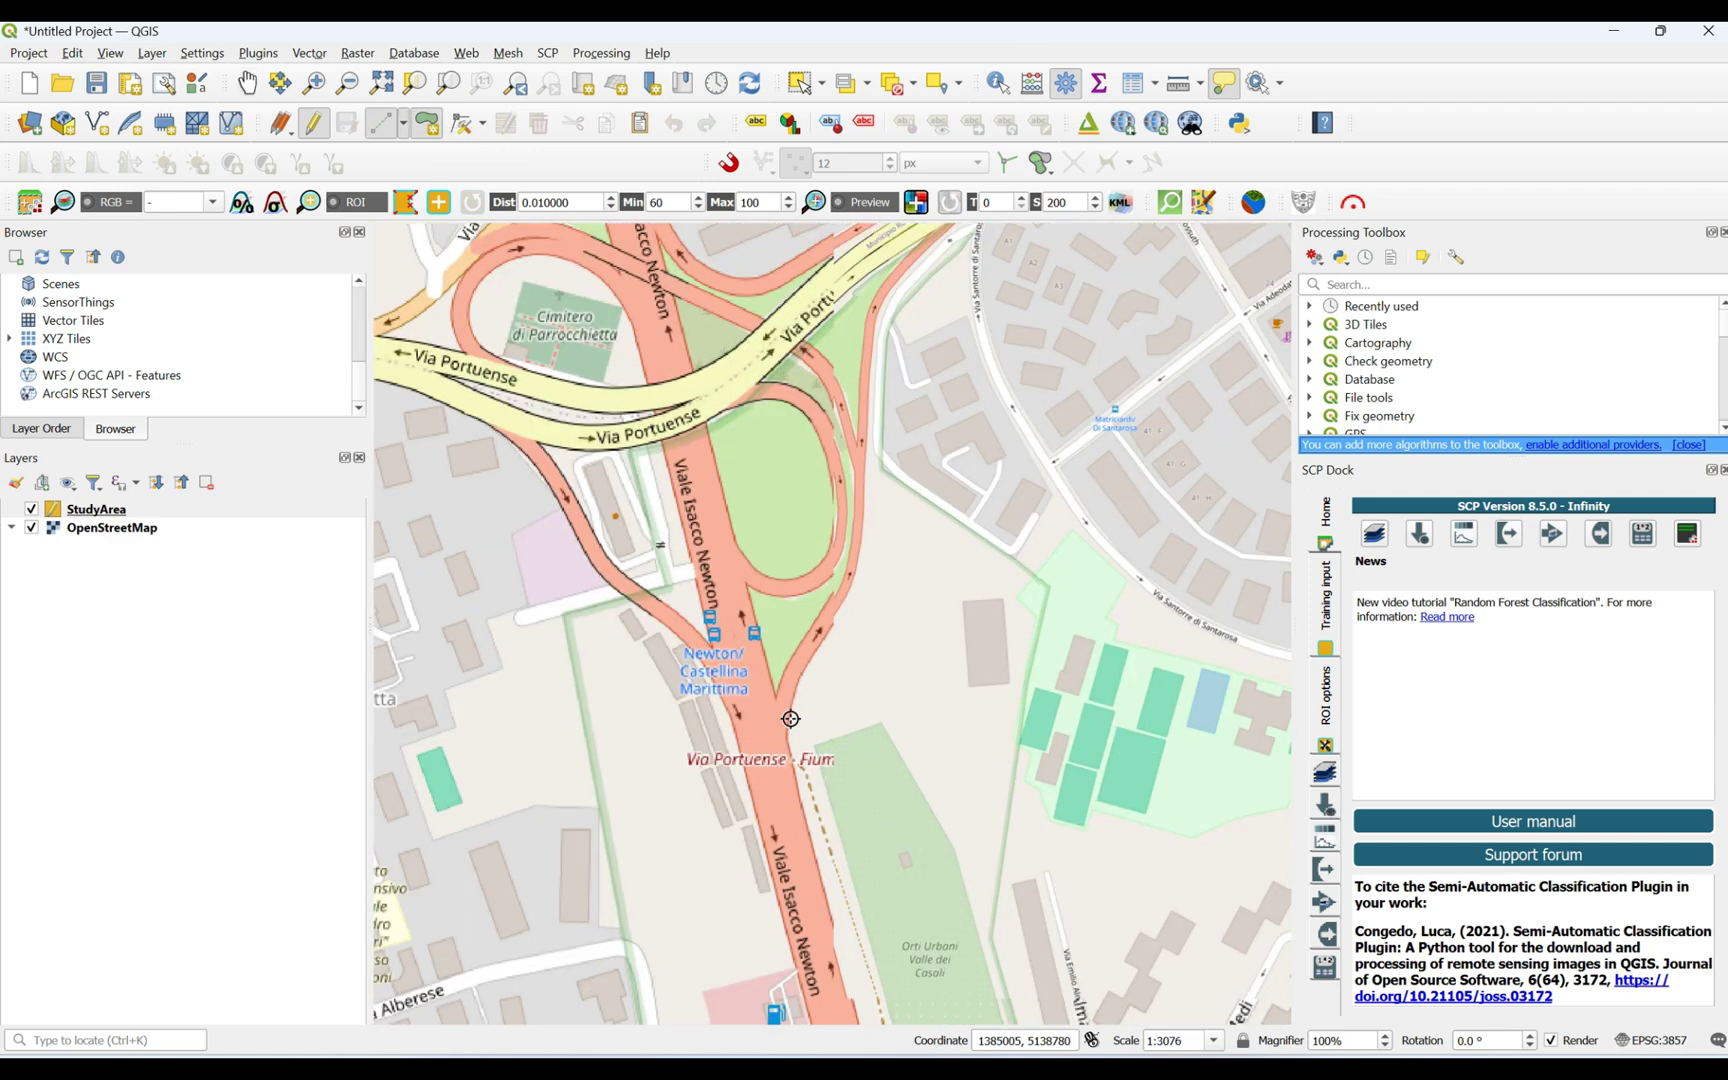
scroll(790, 718, "down", 1)
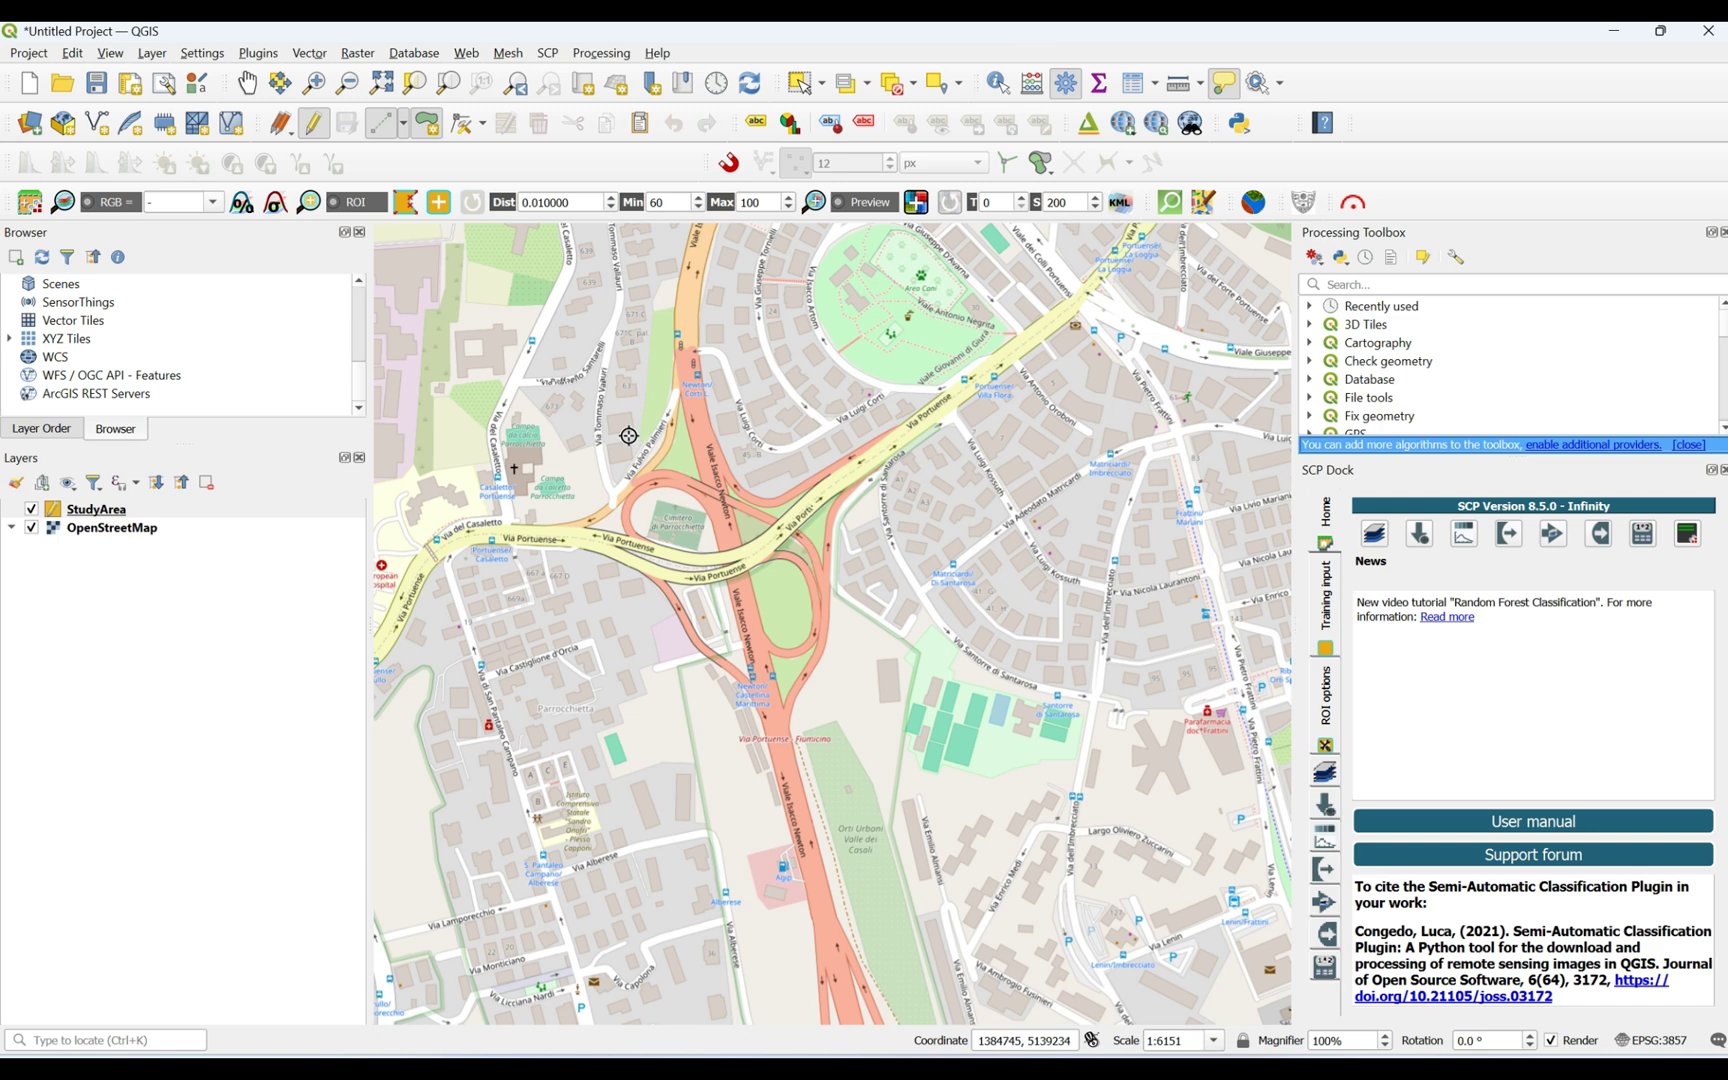
scroll(628, 435, "up", 1)
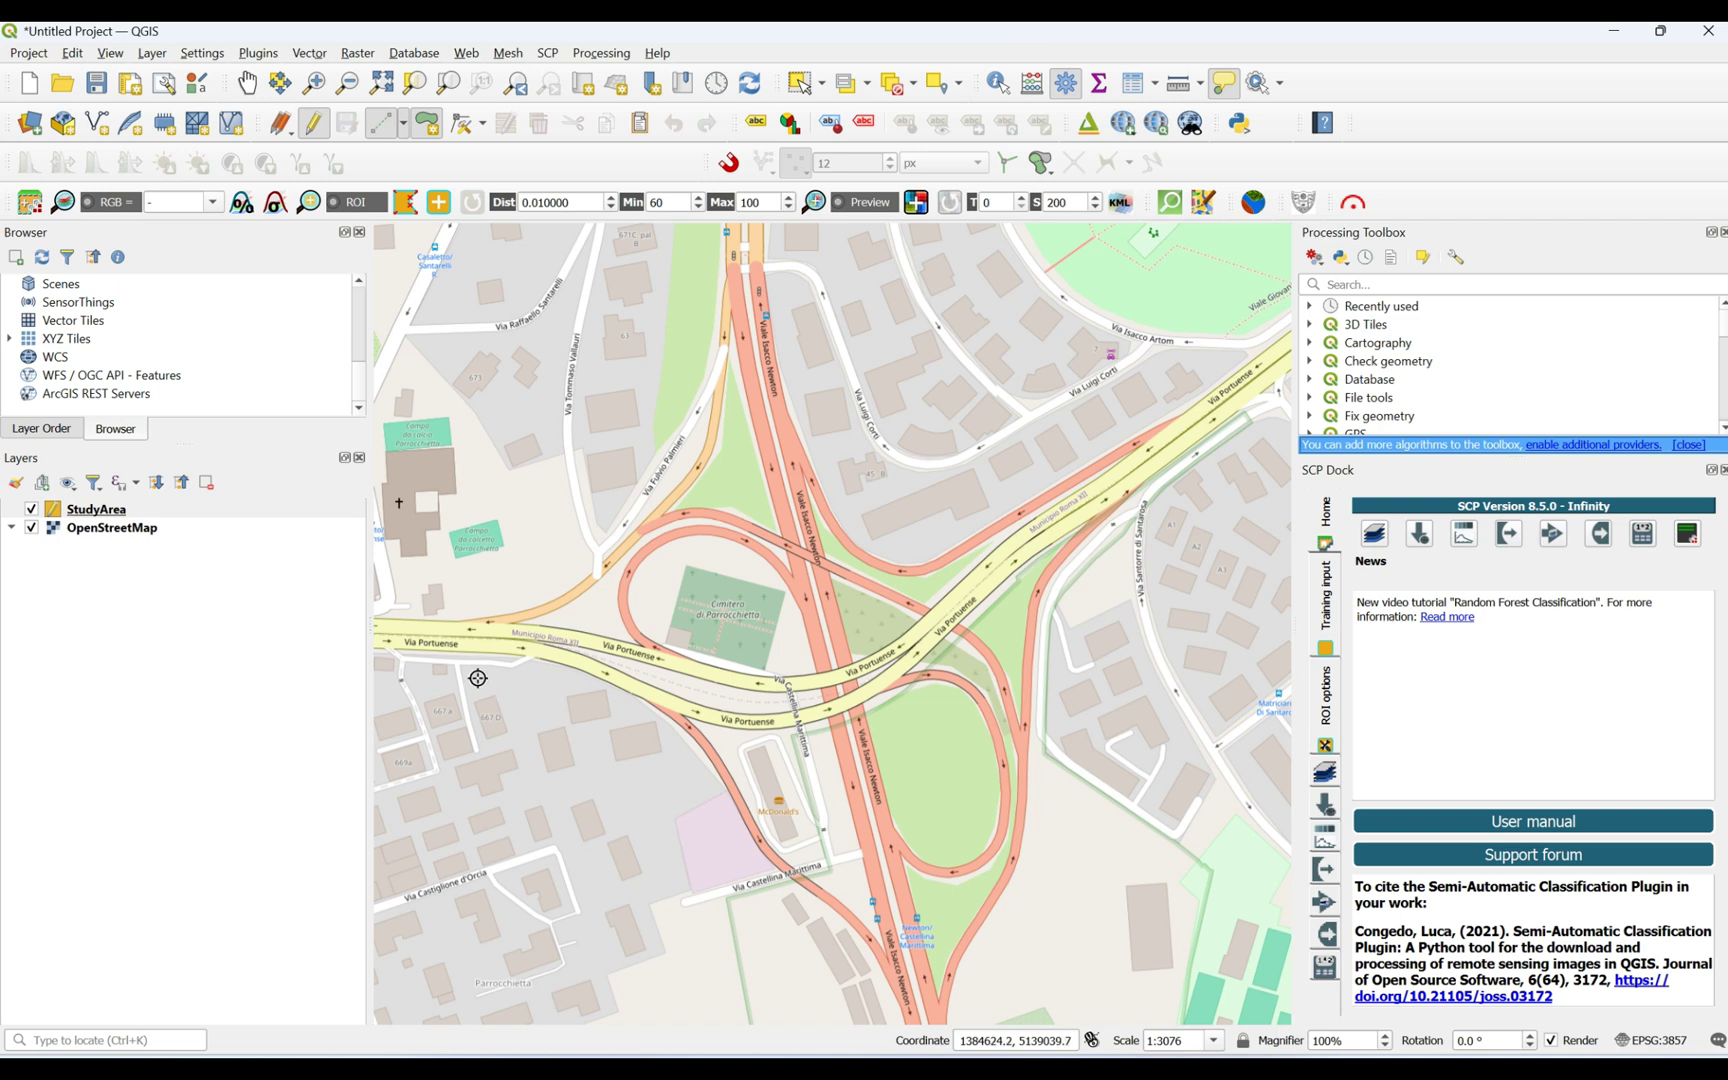
Draw a four-cornered rectangle around the Via Portuense interchange and save it with id NULL.
left_click(478, 678)
left_click(481, 594)
left_click(481, 340)
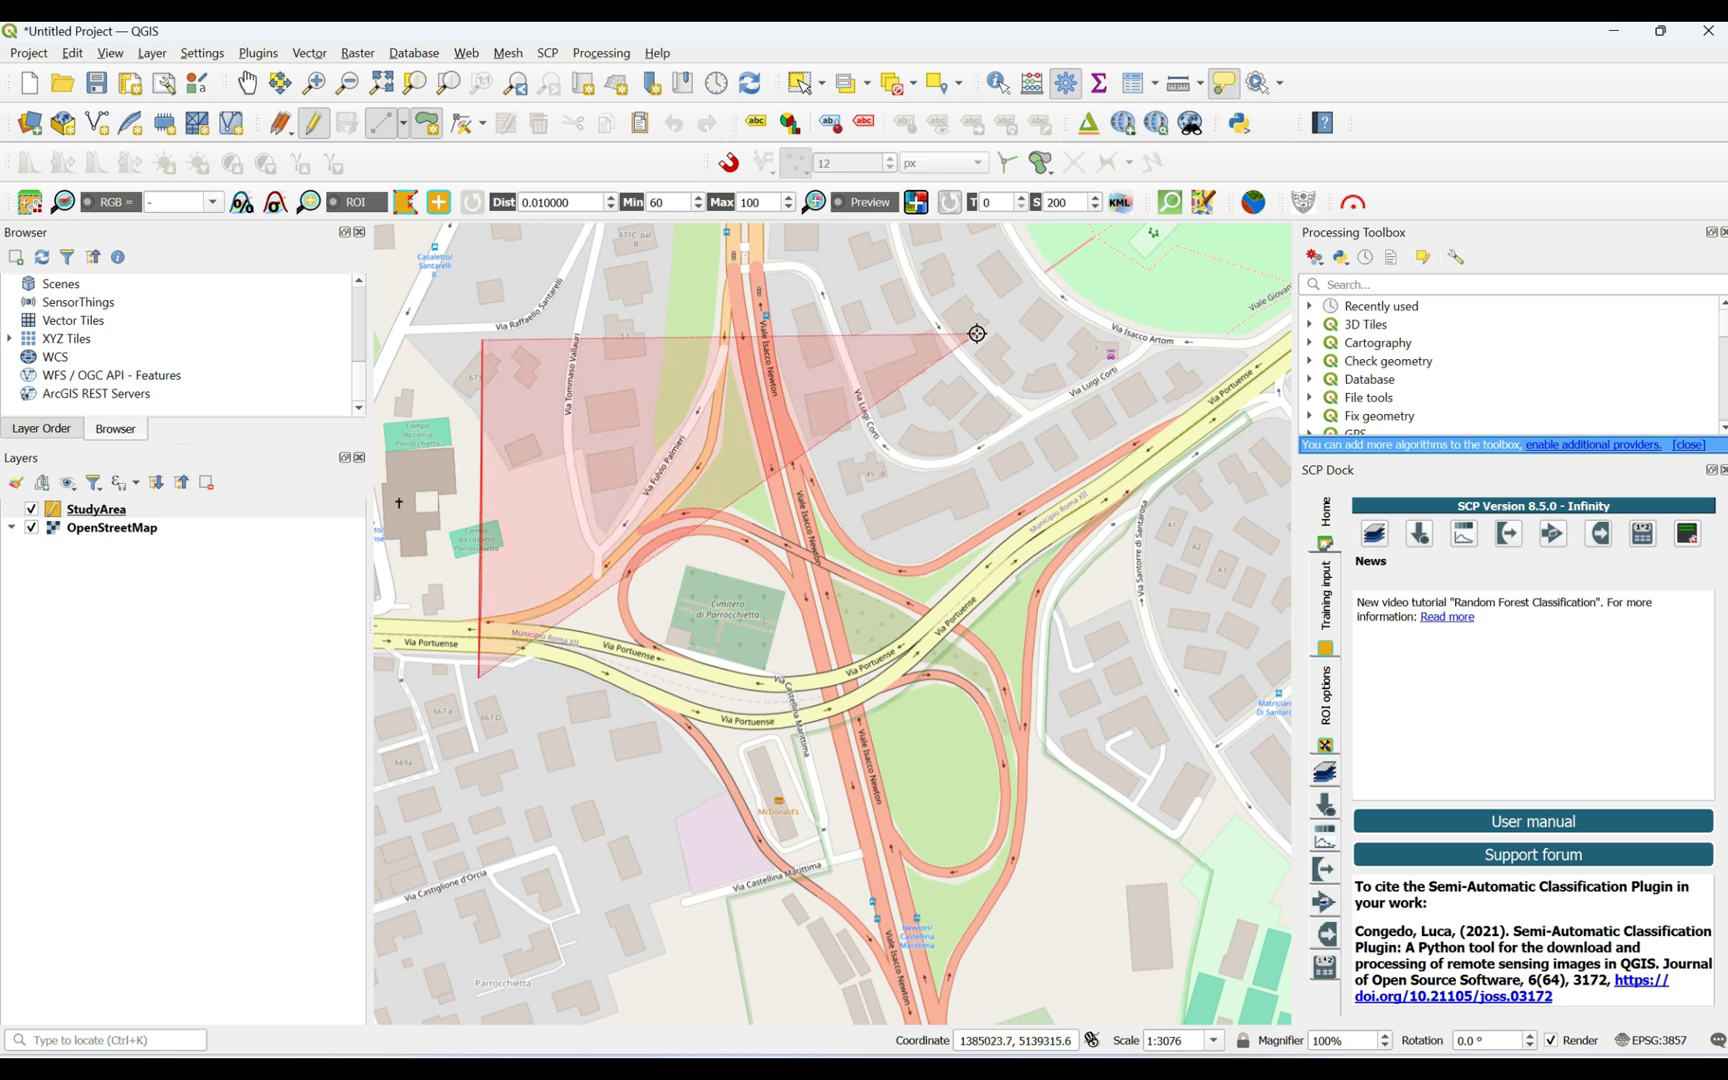
left_click(1140, 301)
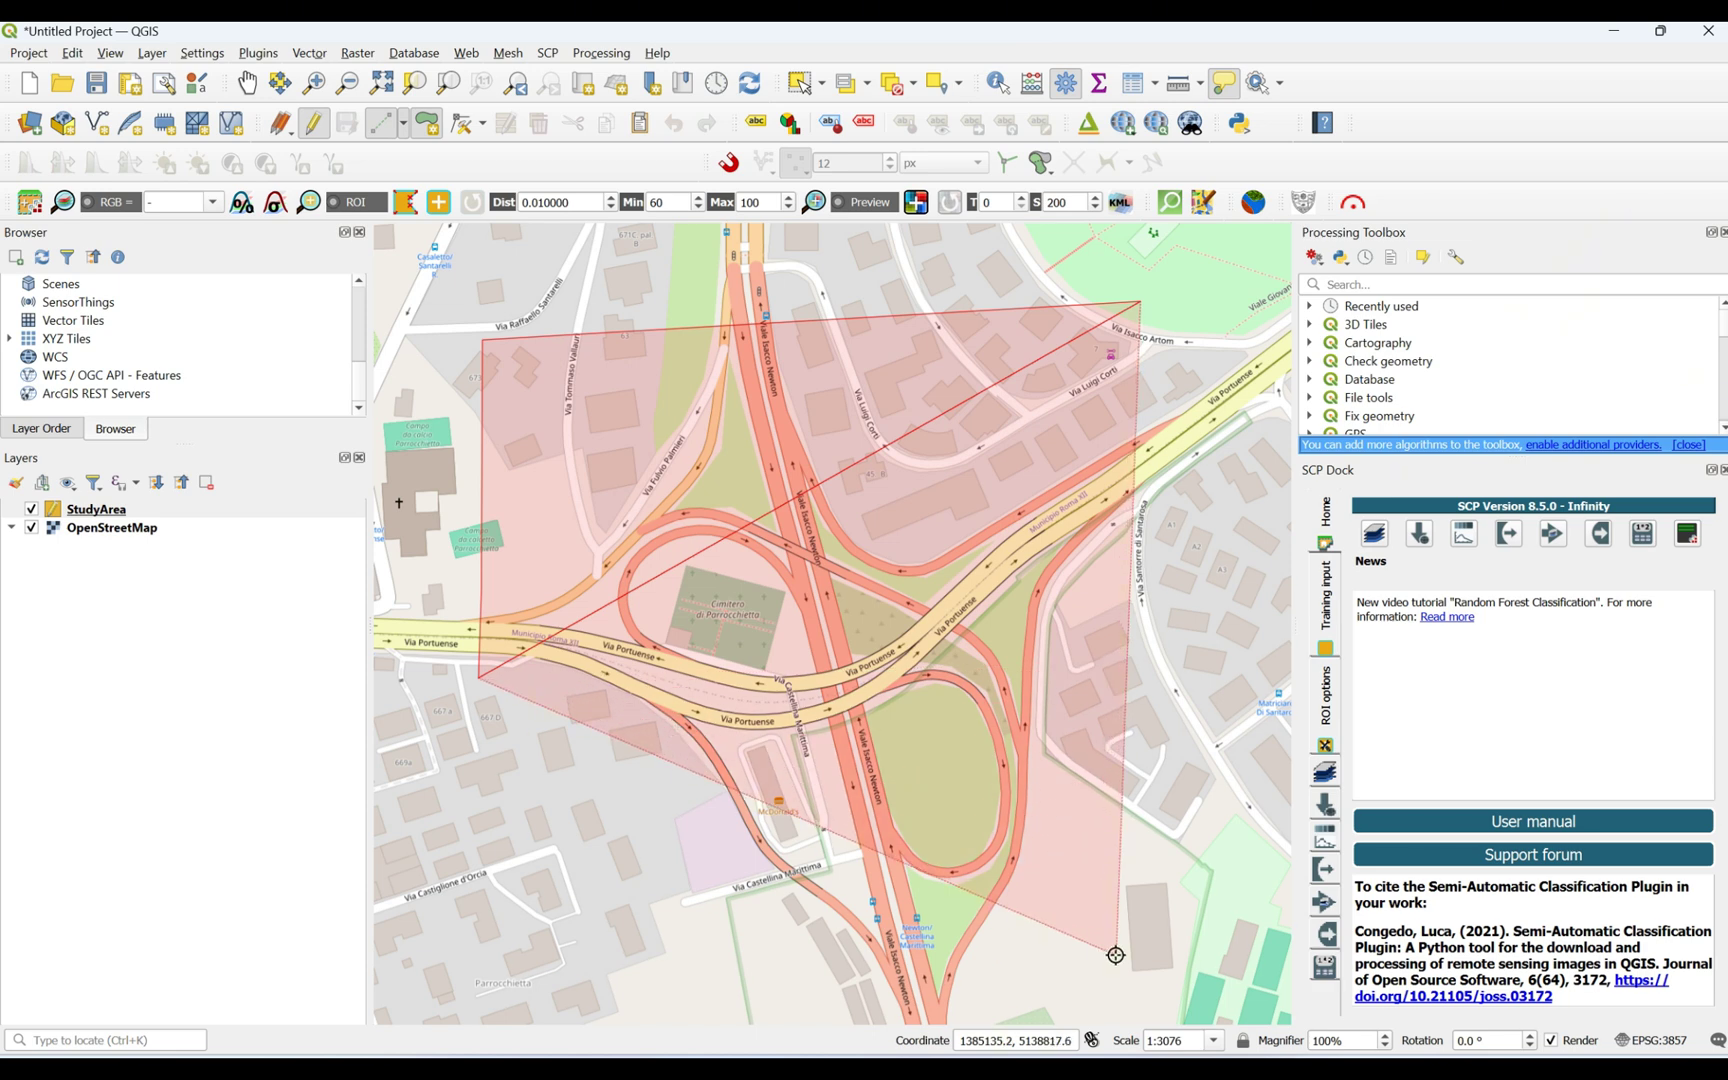
left_click(1123, 960)
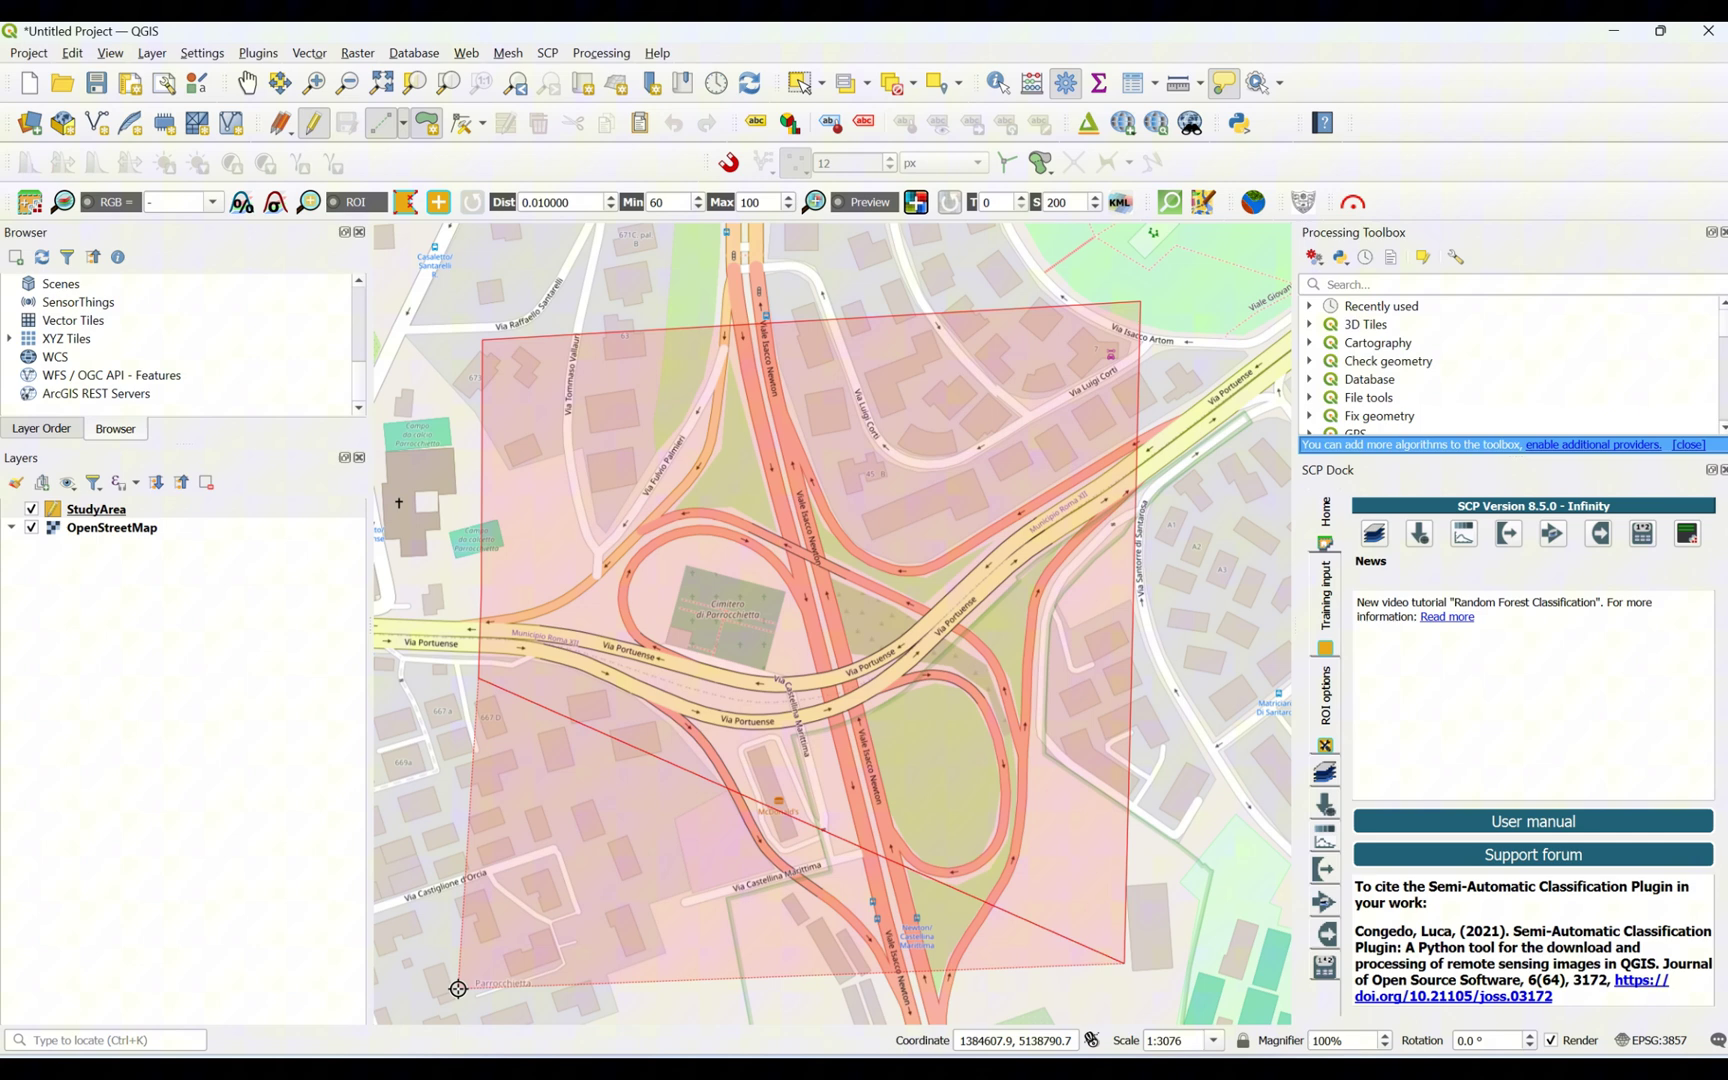
left_click(476, 988)
right_click(476, 988)
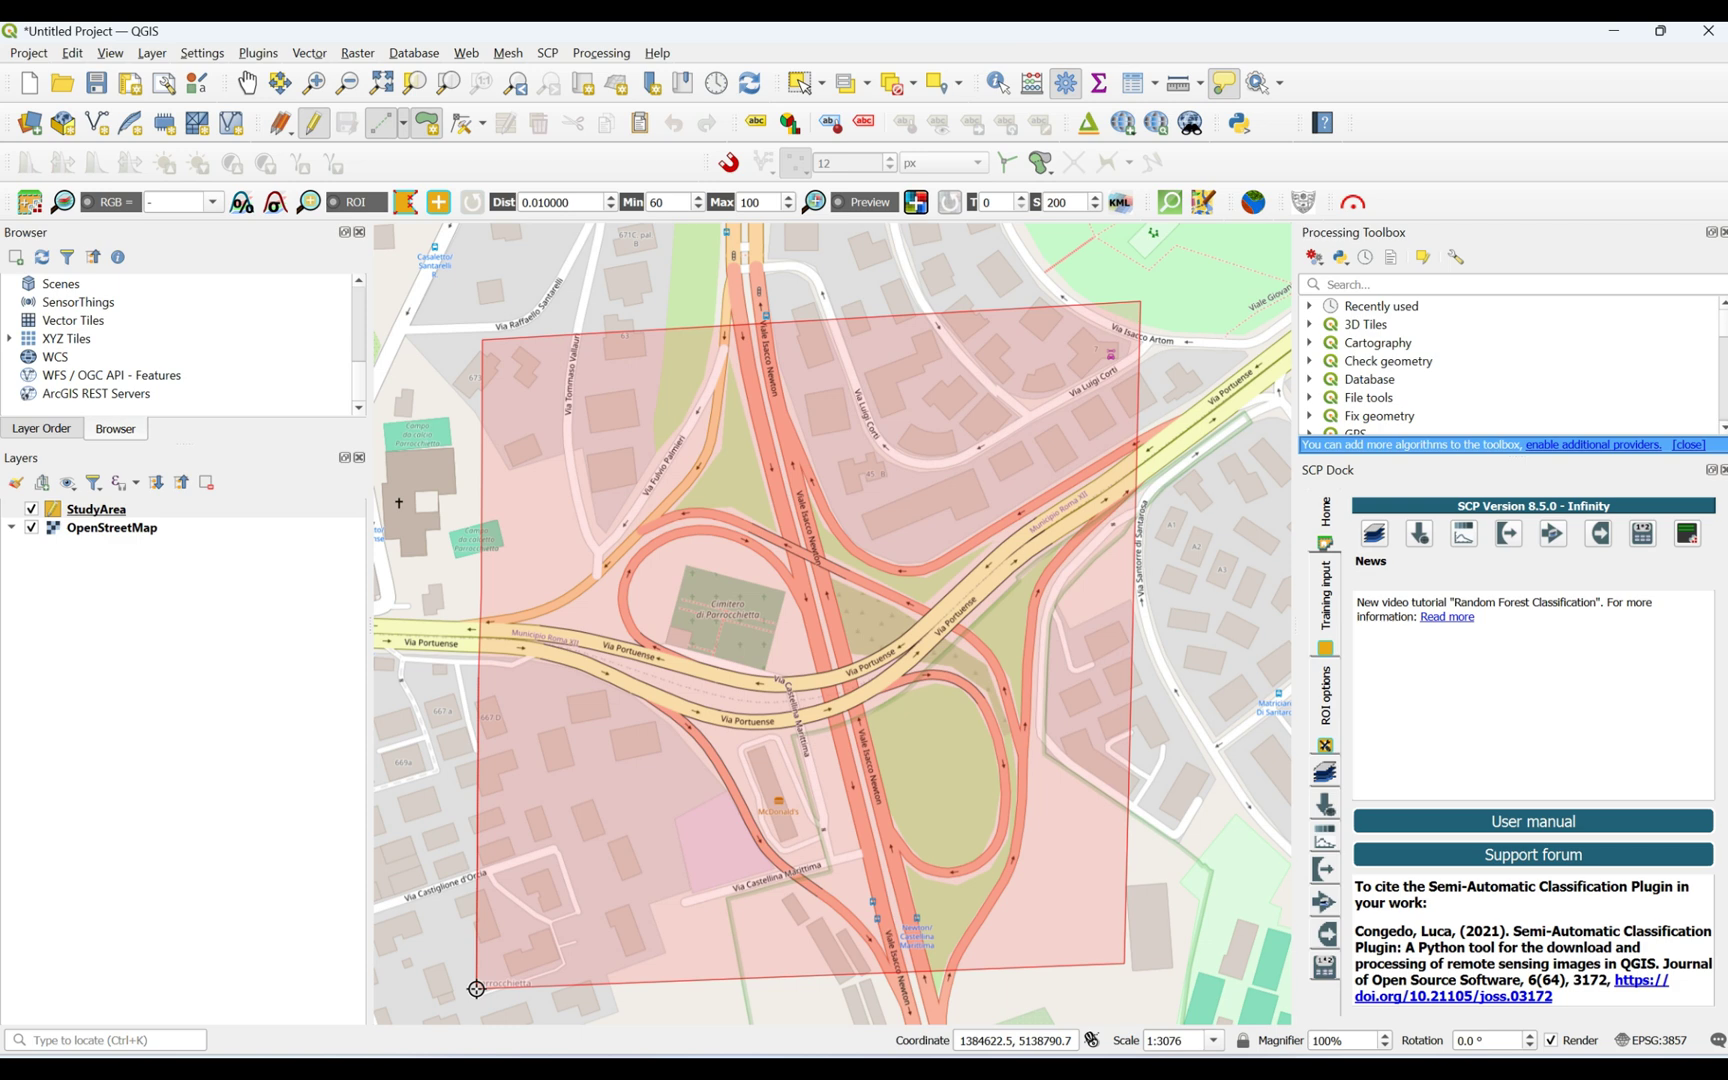
right_click(476, 988)
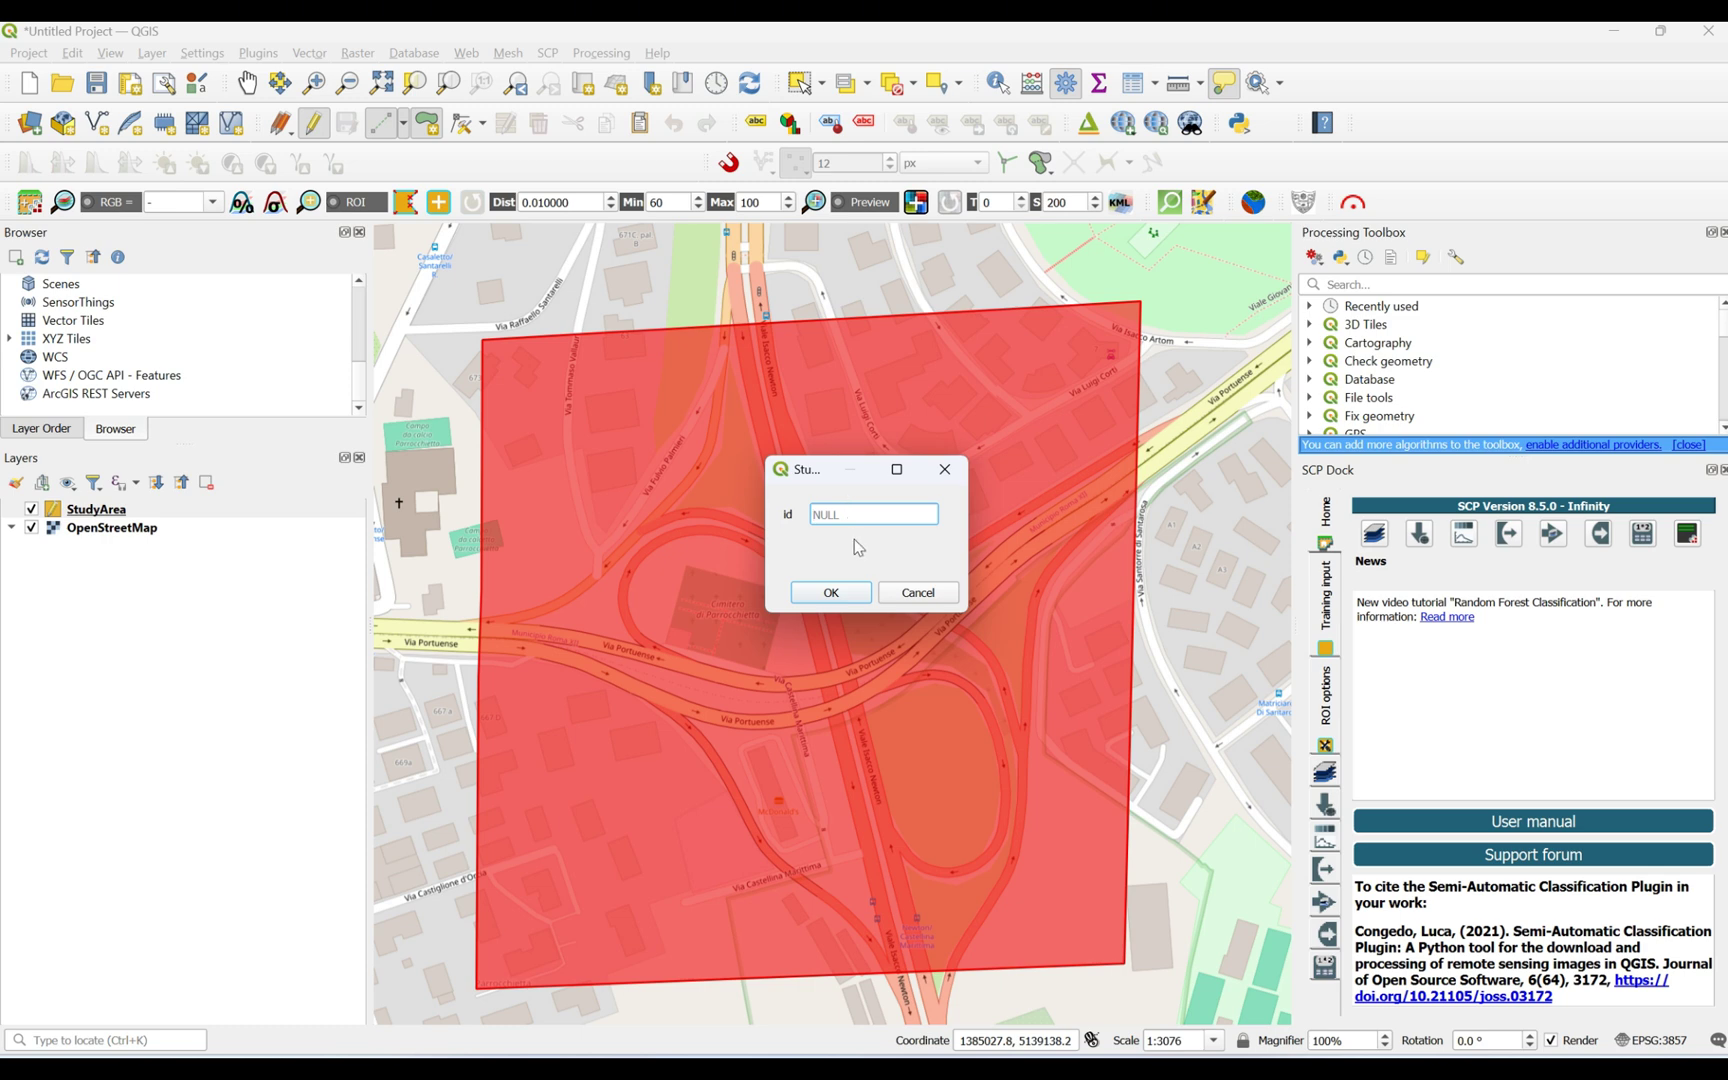
left_click(850, 596)
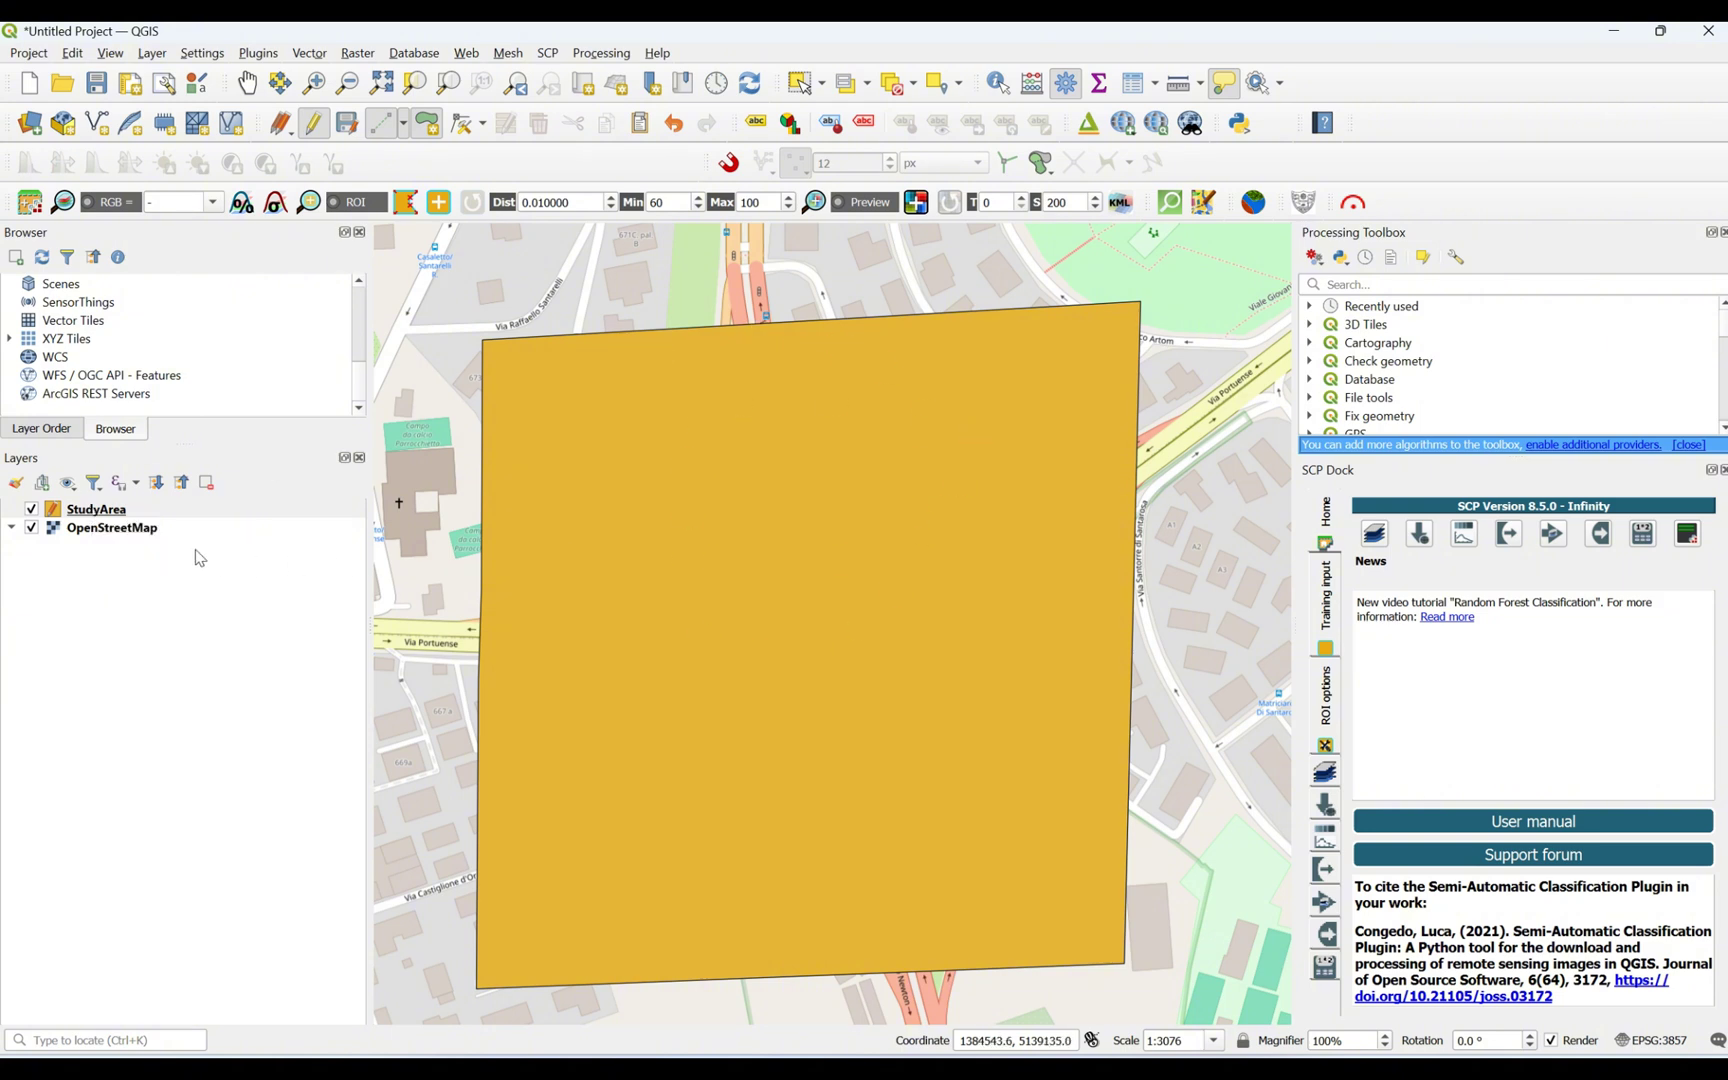
Change the StudyArea fill symbol layer type to Outline: Simple Line in Layer Properties.
right_click(90, 514)
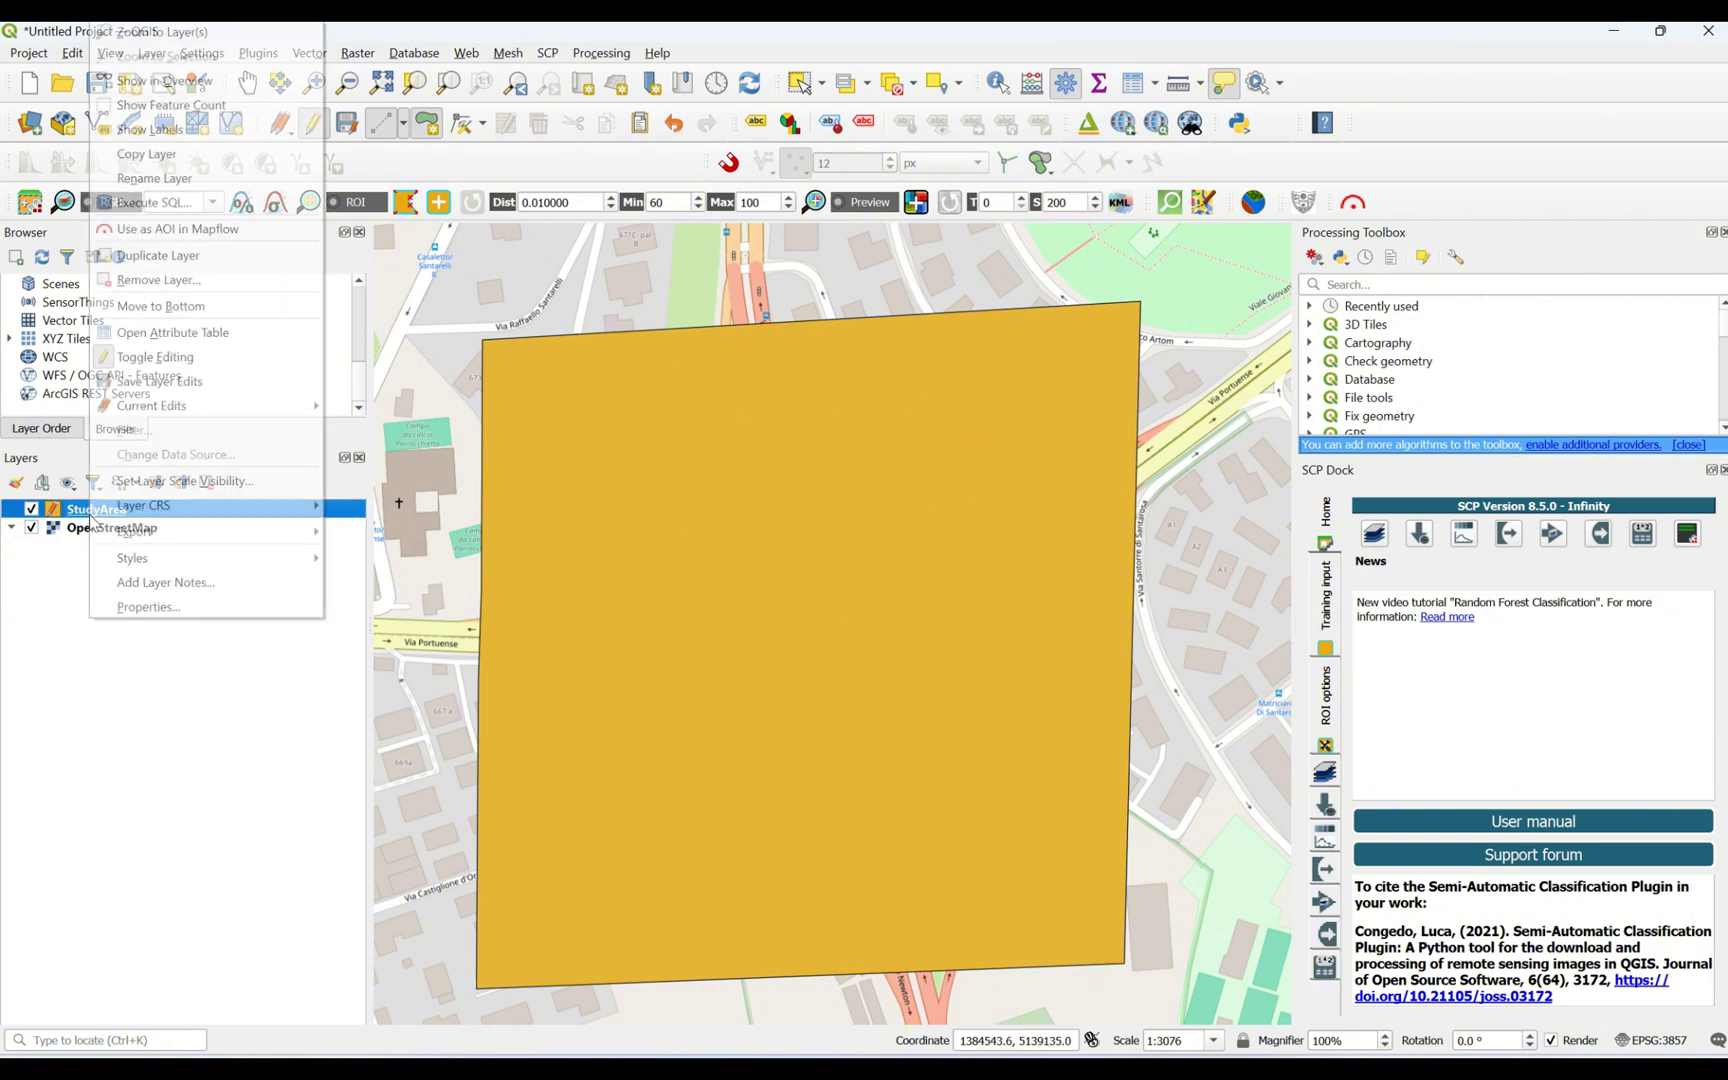
left_click(140, 606)
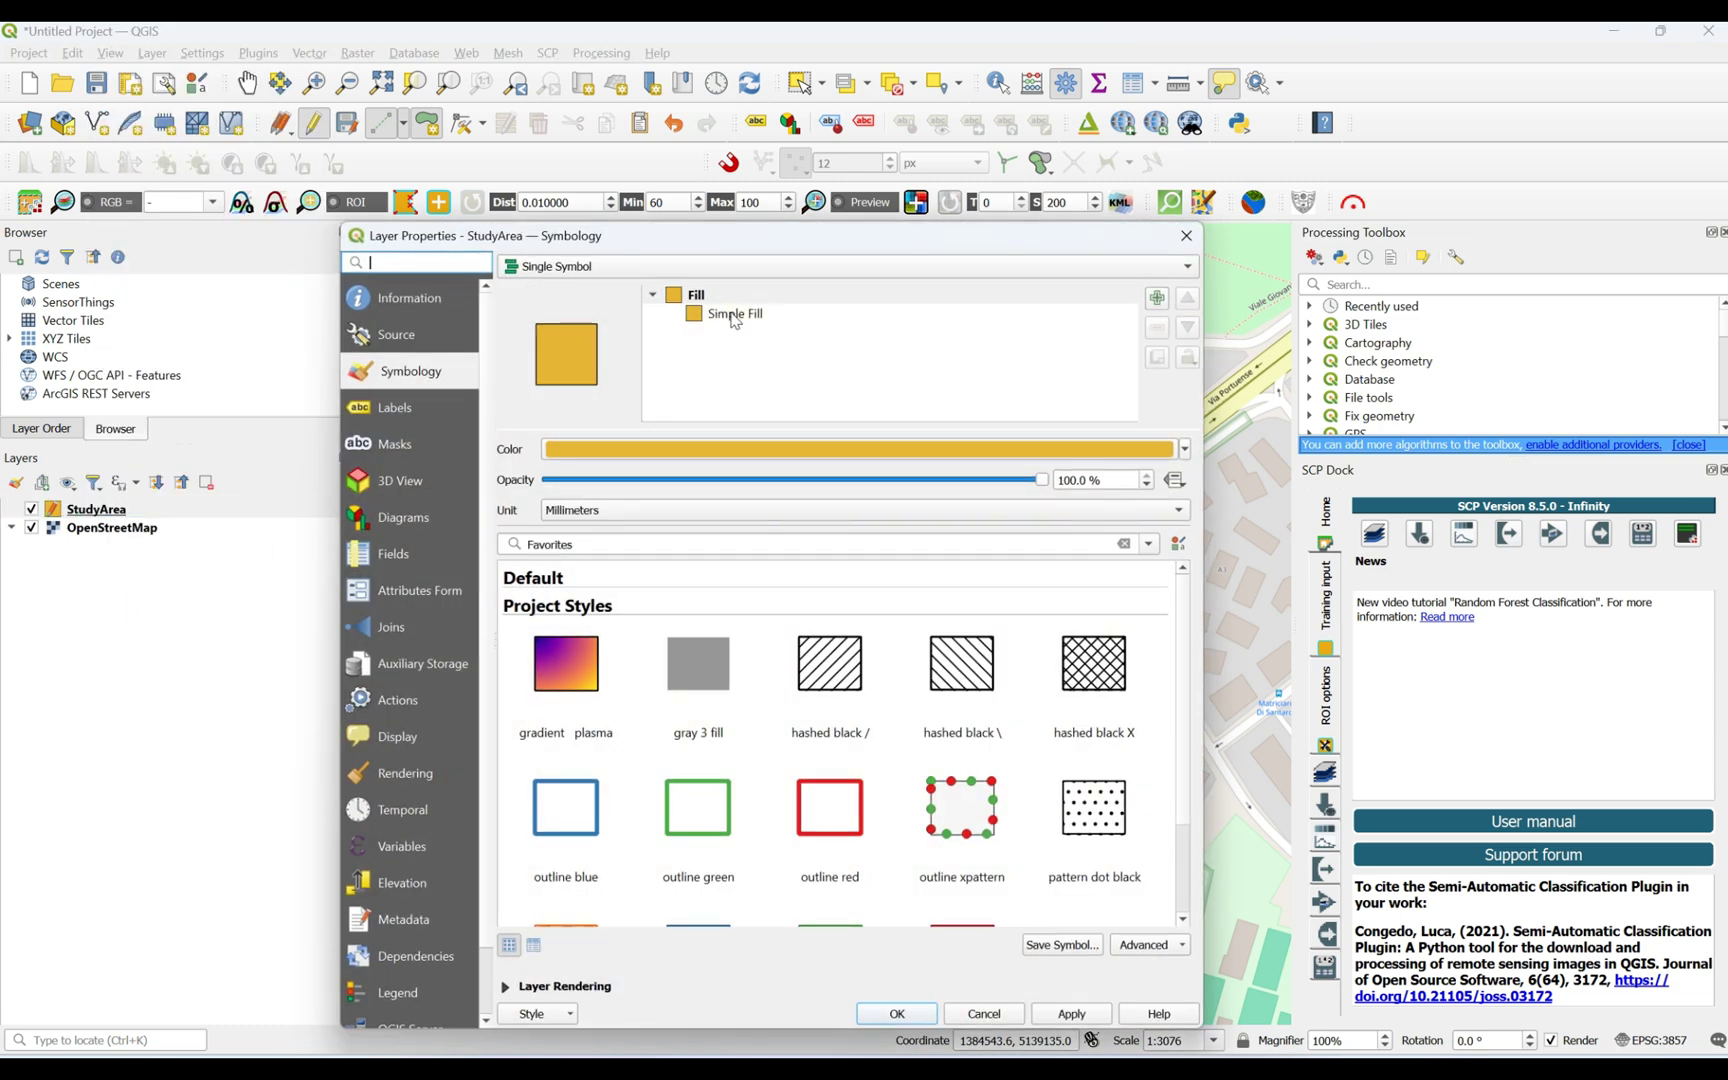
left_click(735, 316)
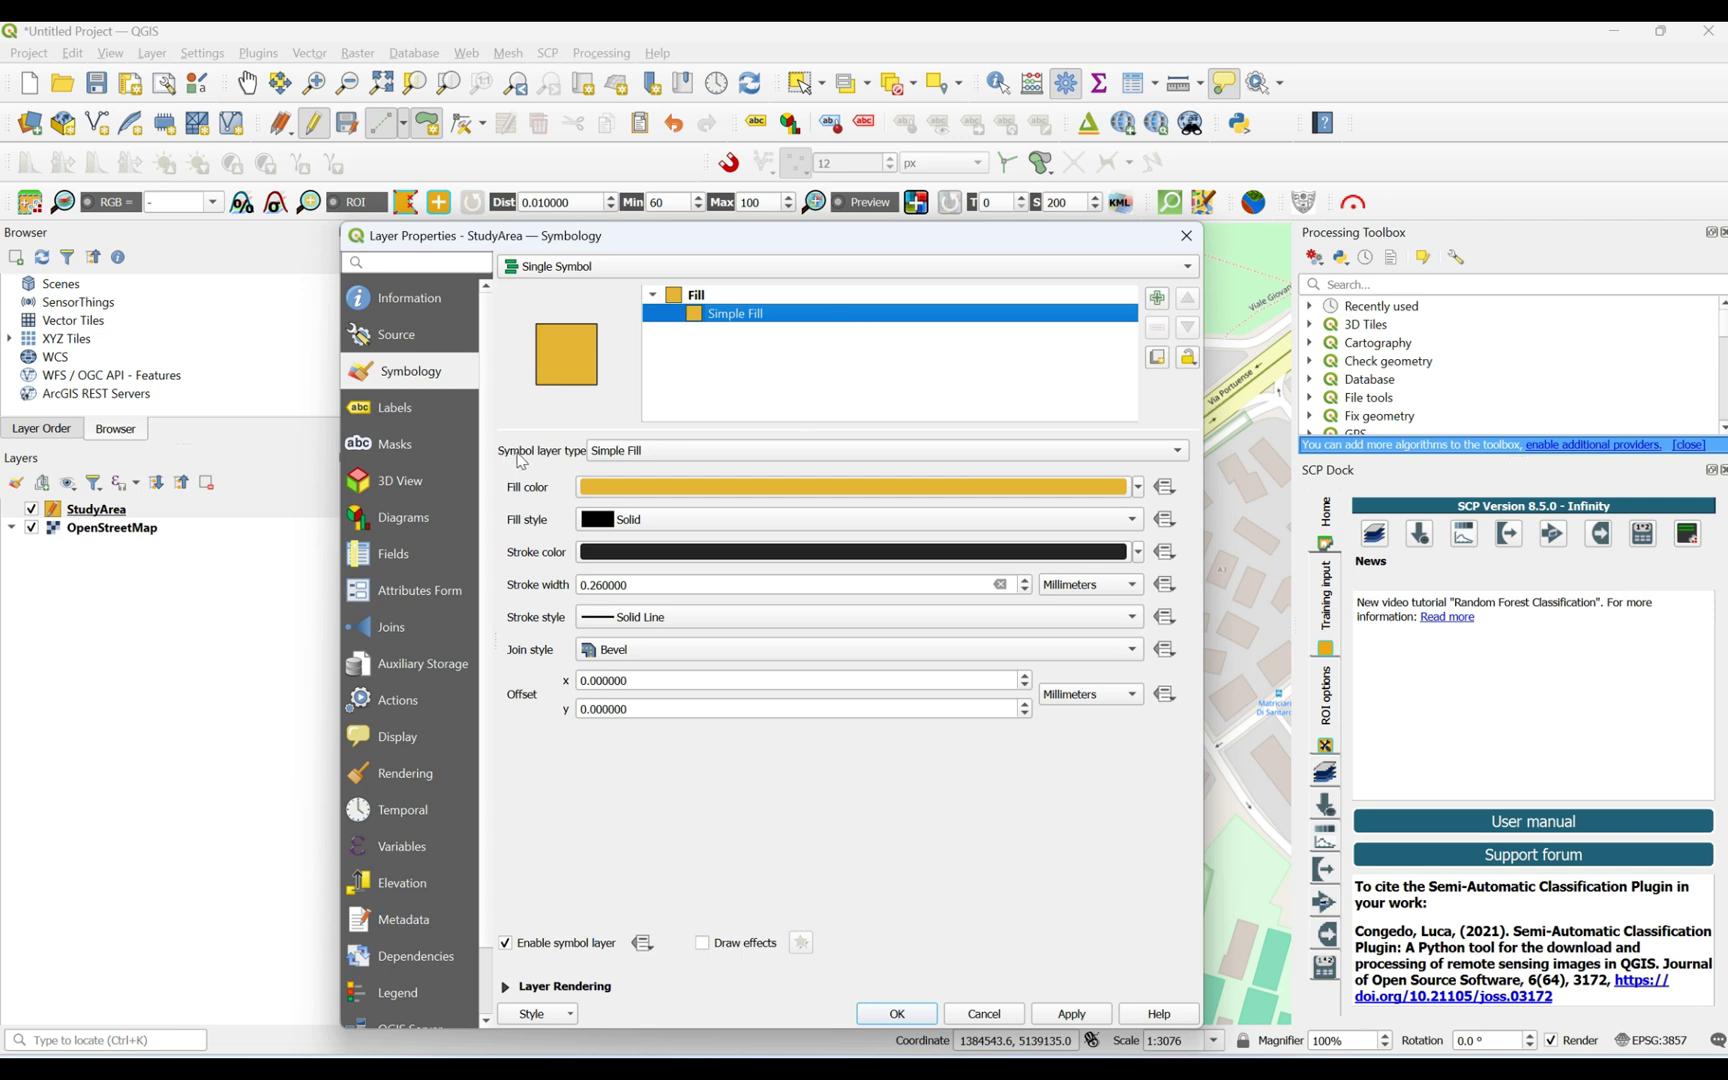
left_click(641, 461)
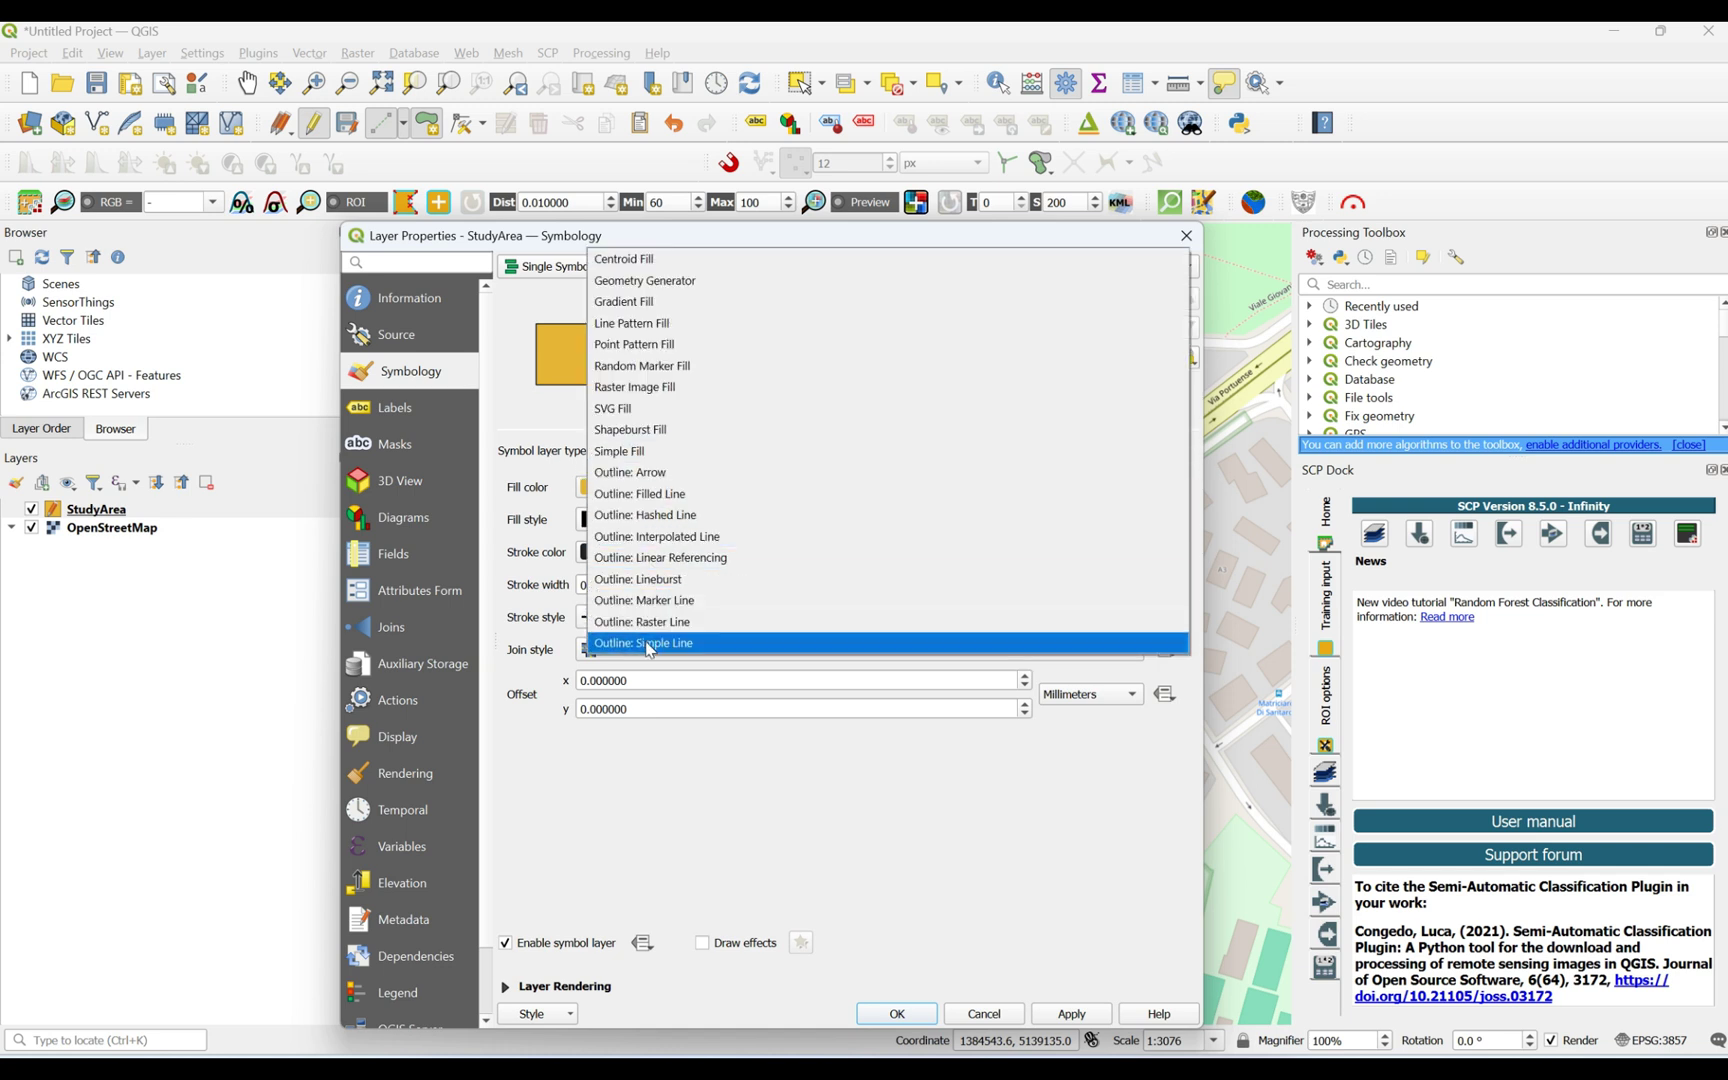
left_click(649, 643)
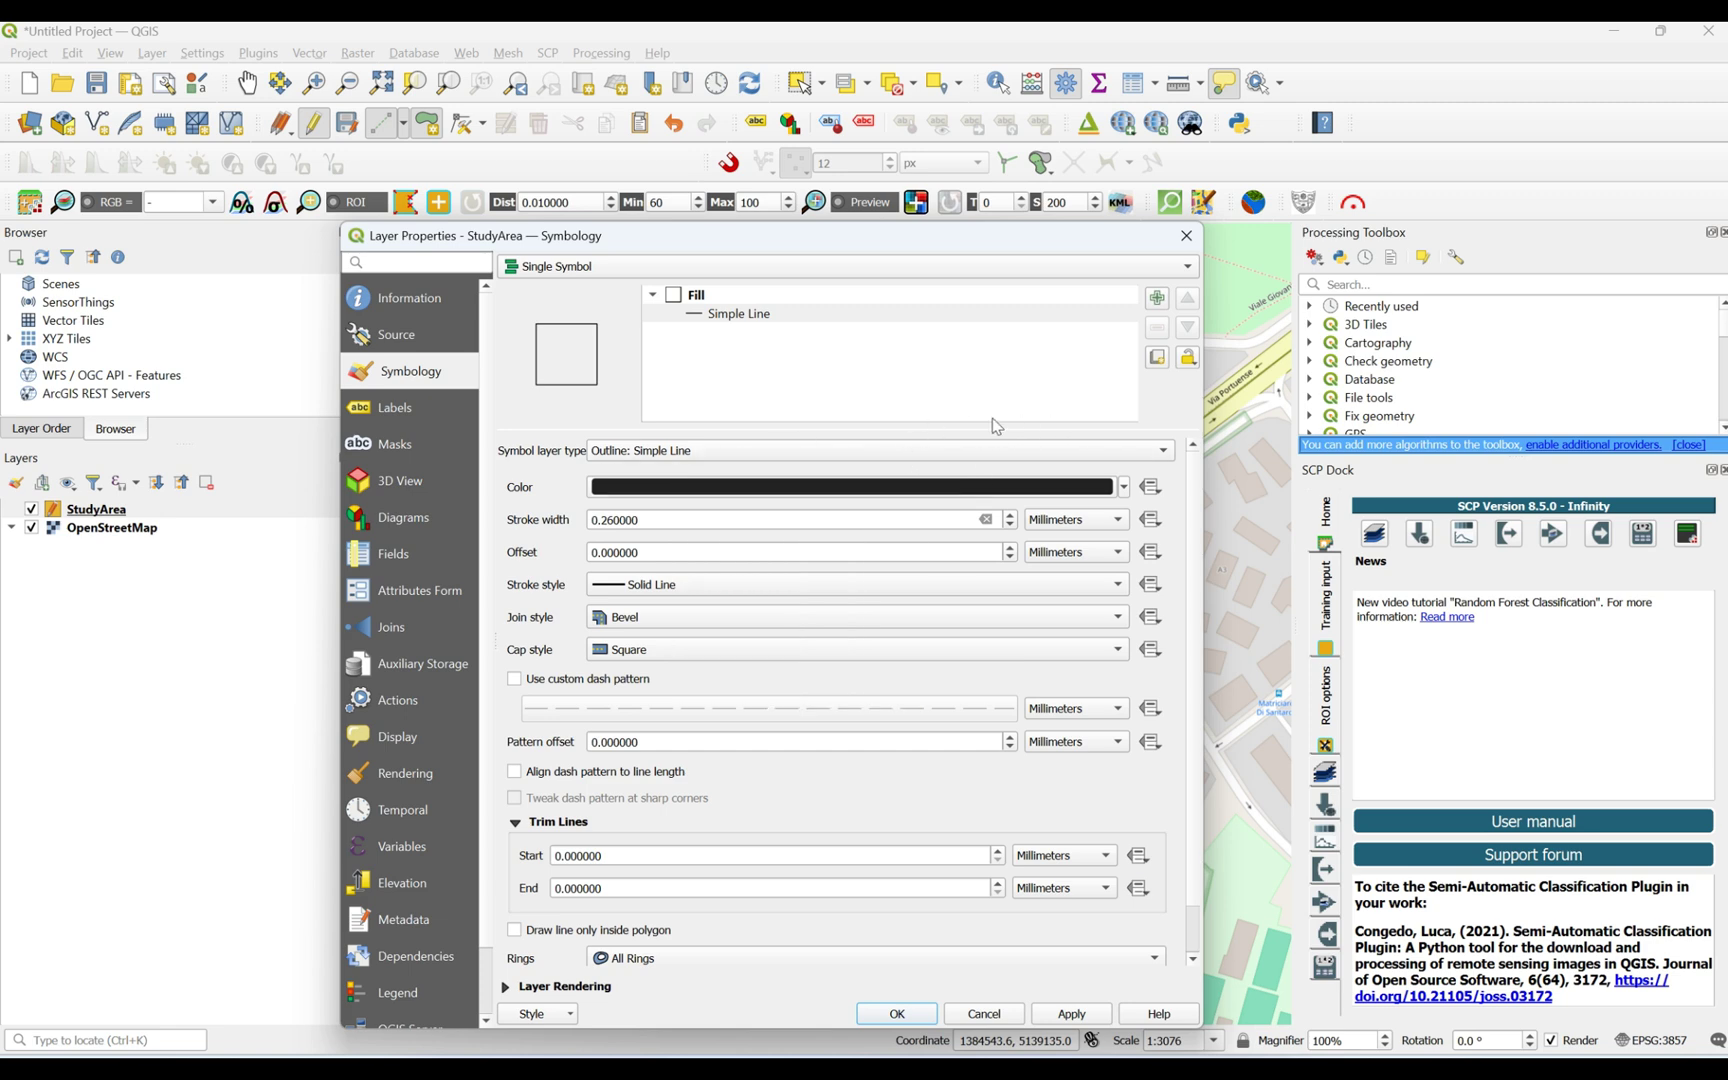
Set the outline colour to red and stroke width to 1.06 mm, then apply.
left_click(1124, 487)
left_click_drag(740, 603, 734, 593)
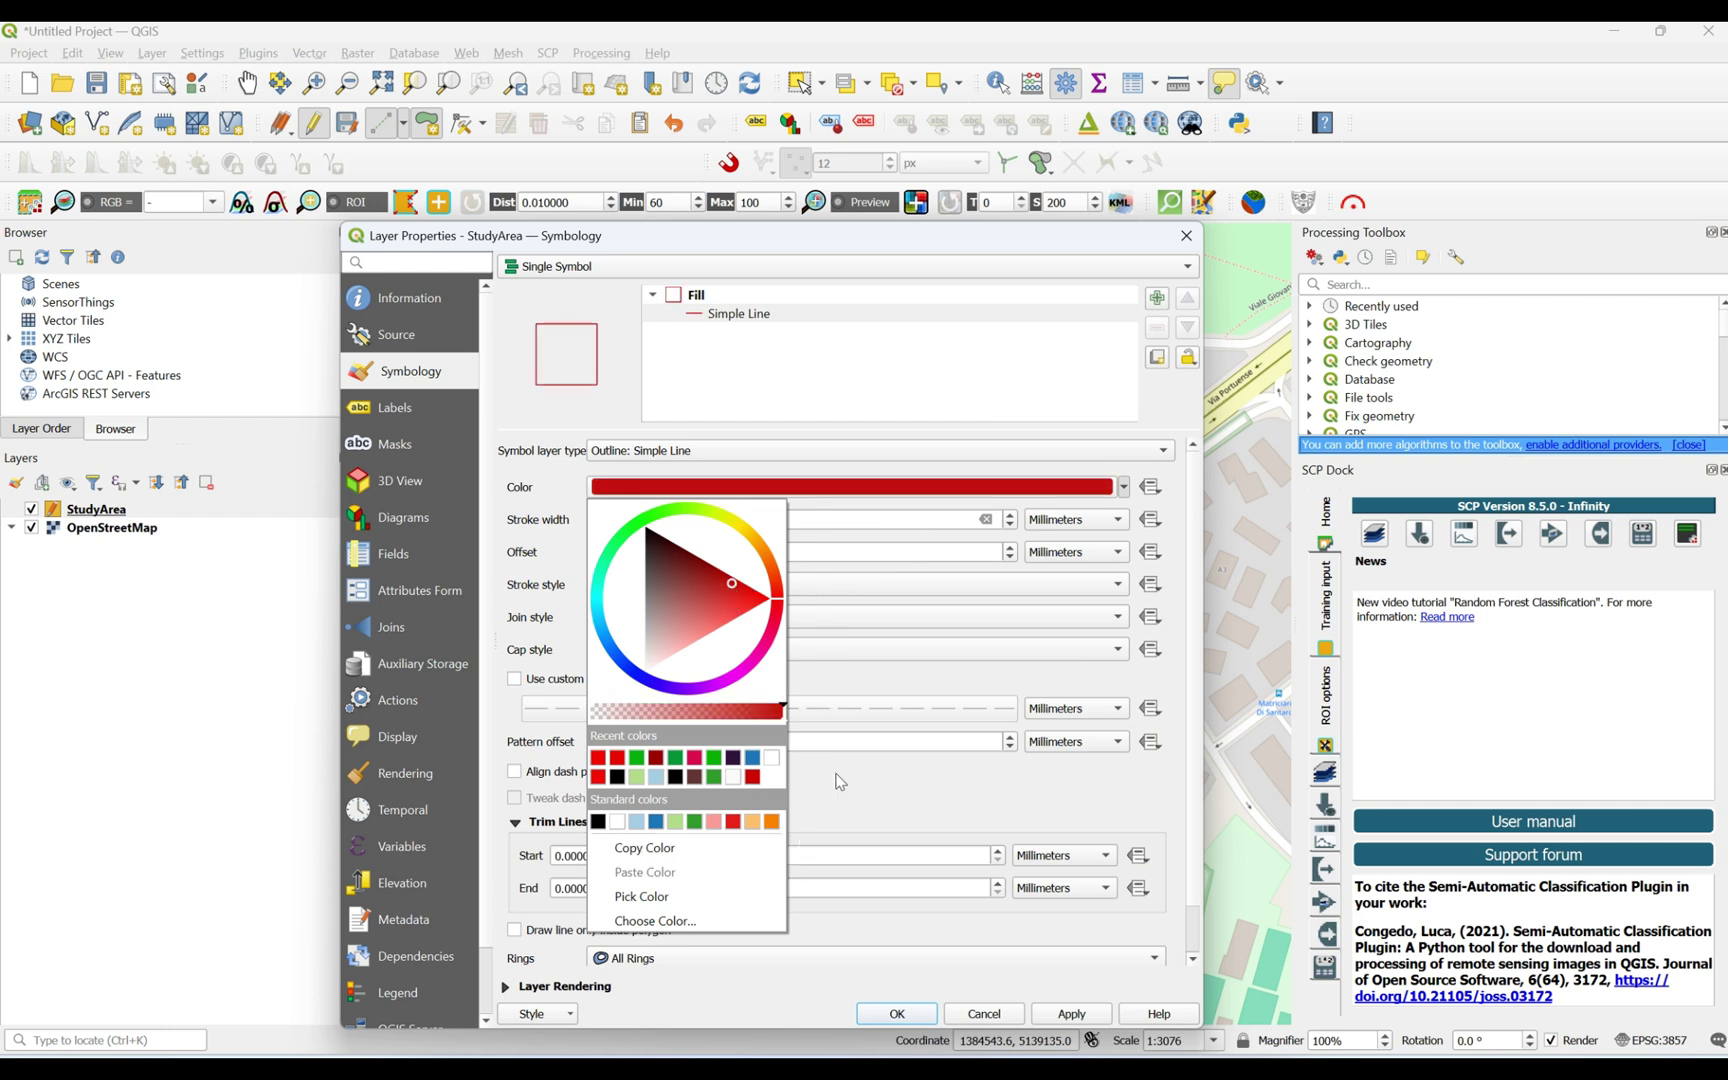
left_click(863, 687)
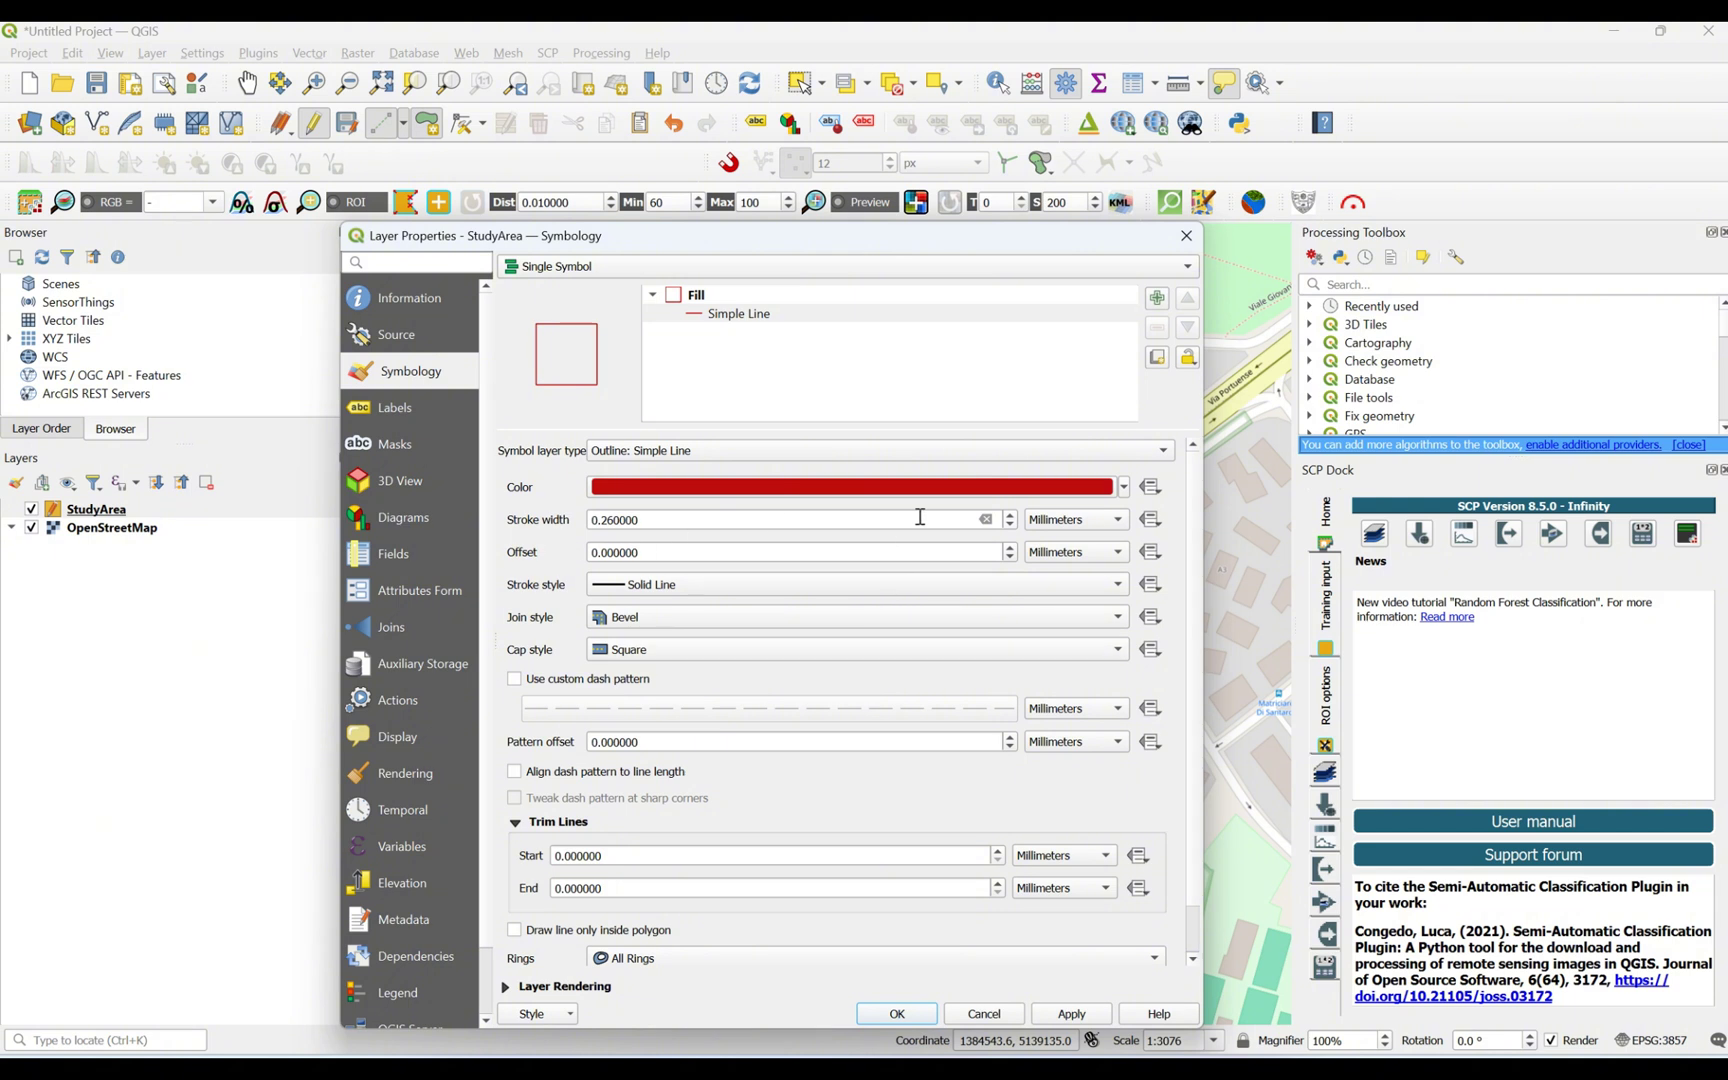
left_click(1010, 515)
left_click(1010, 515)
left_click(1010, 515)
left_click(1010, 515)
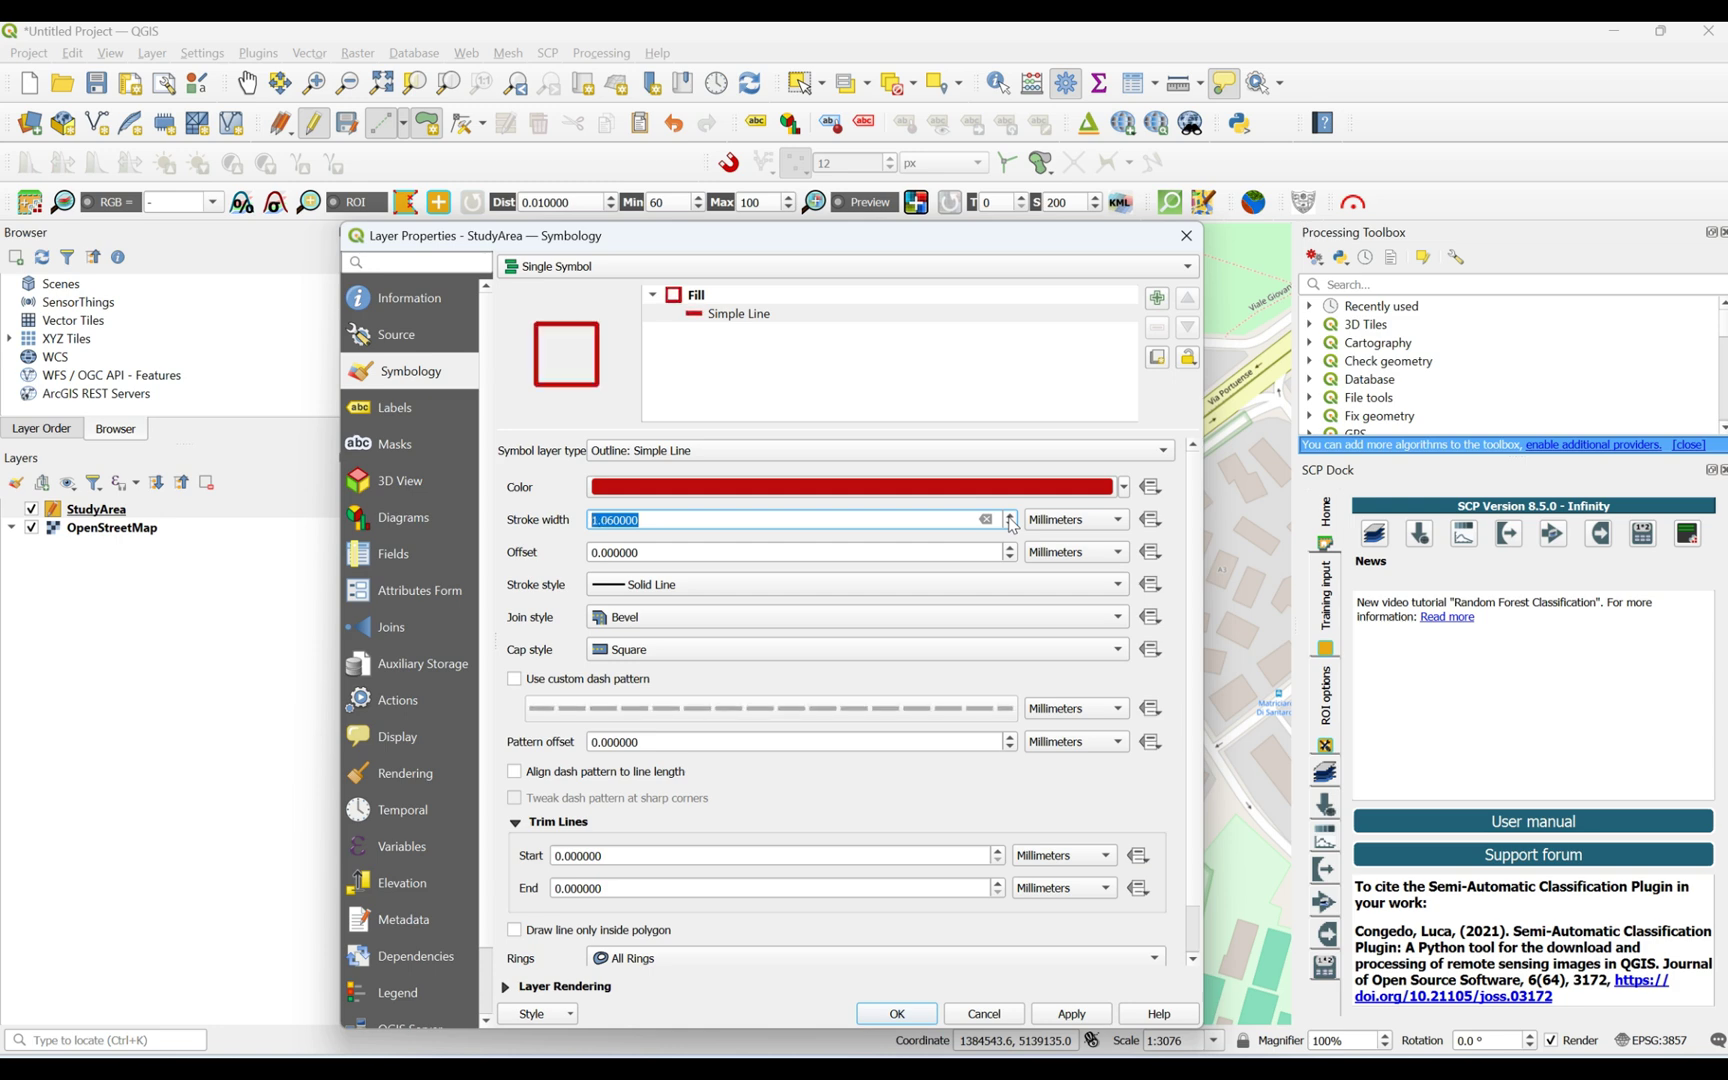
left_click(1055, 1014)
left_click(912, 1014)
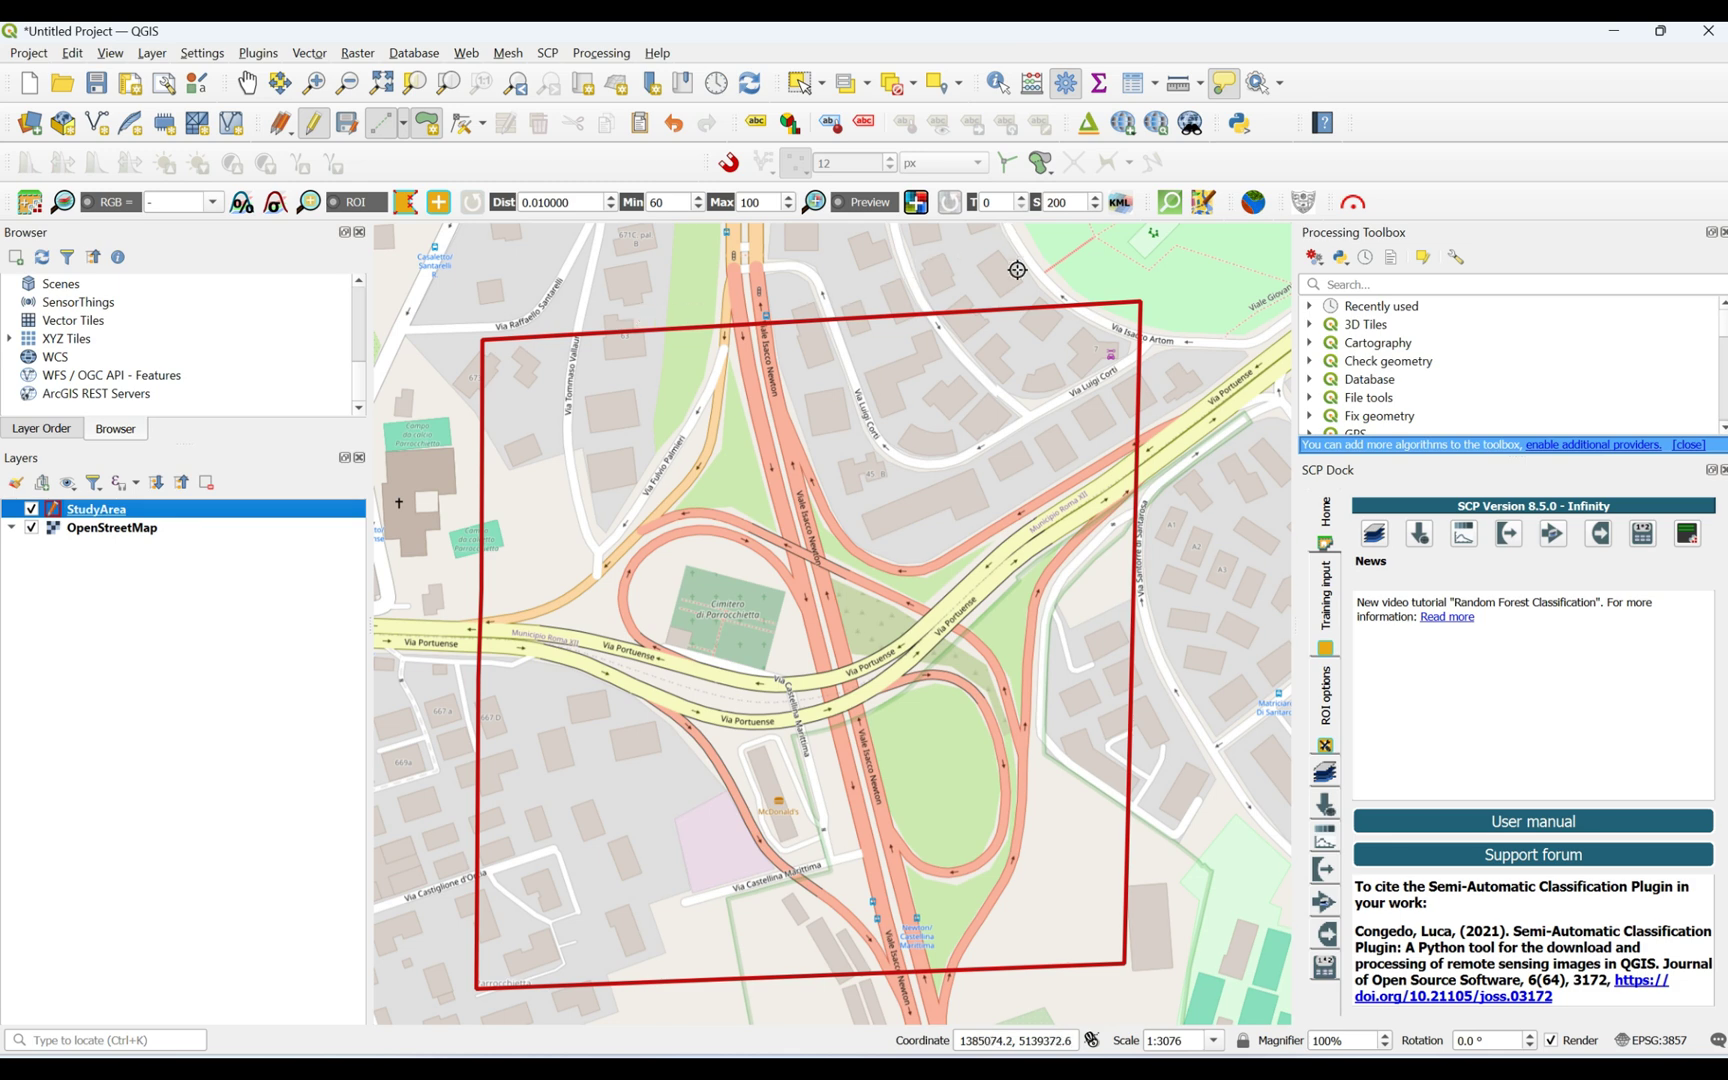
Name a new Mapflow processing 'Road' and choose Mapbox Satellite as the data source.
left_click(1351, 205)
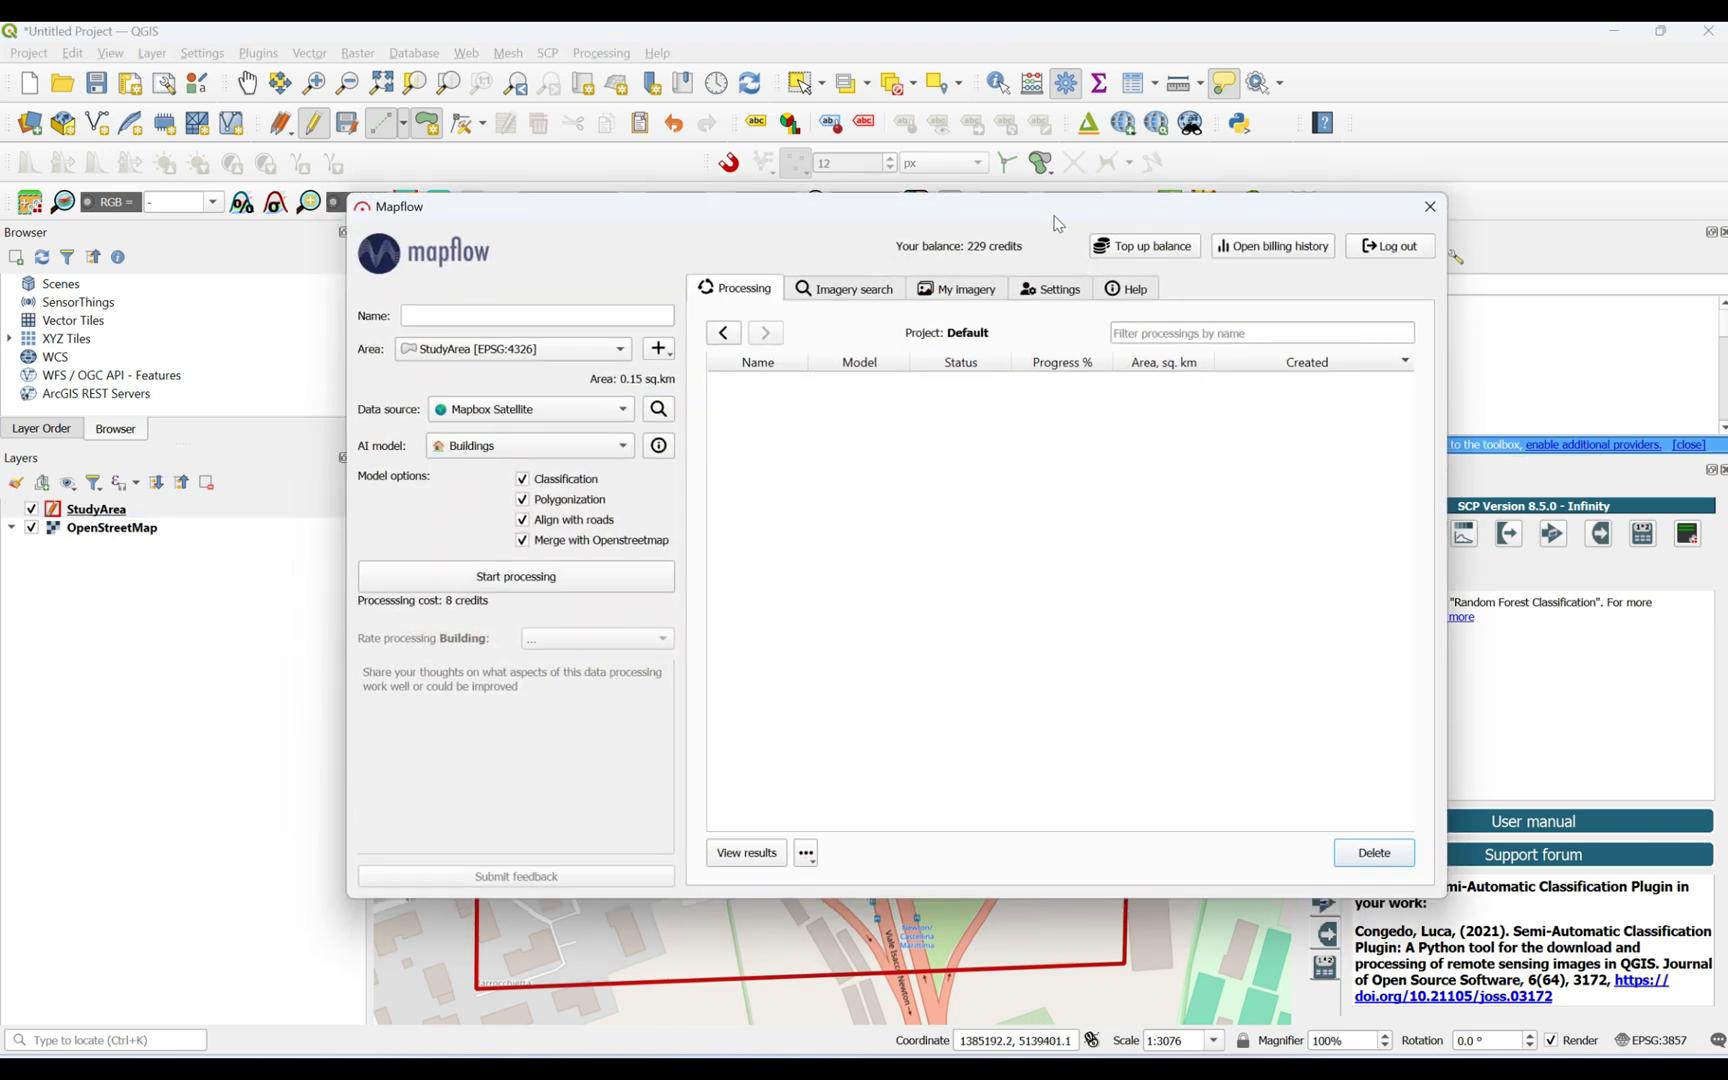
left_click(459, 317)
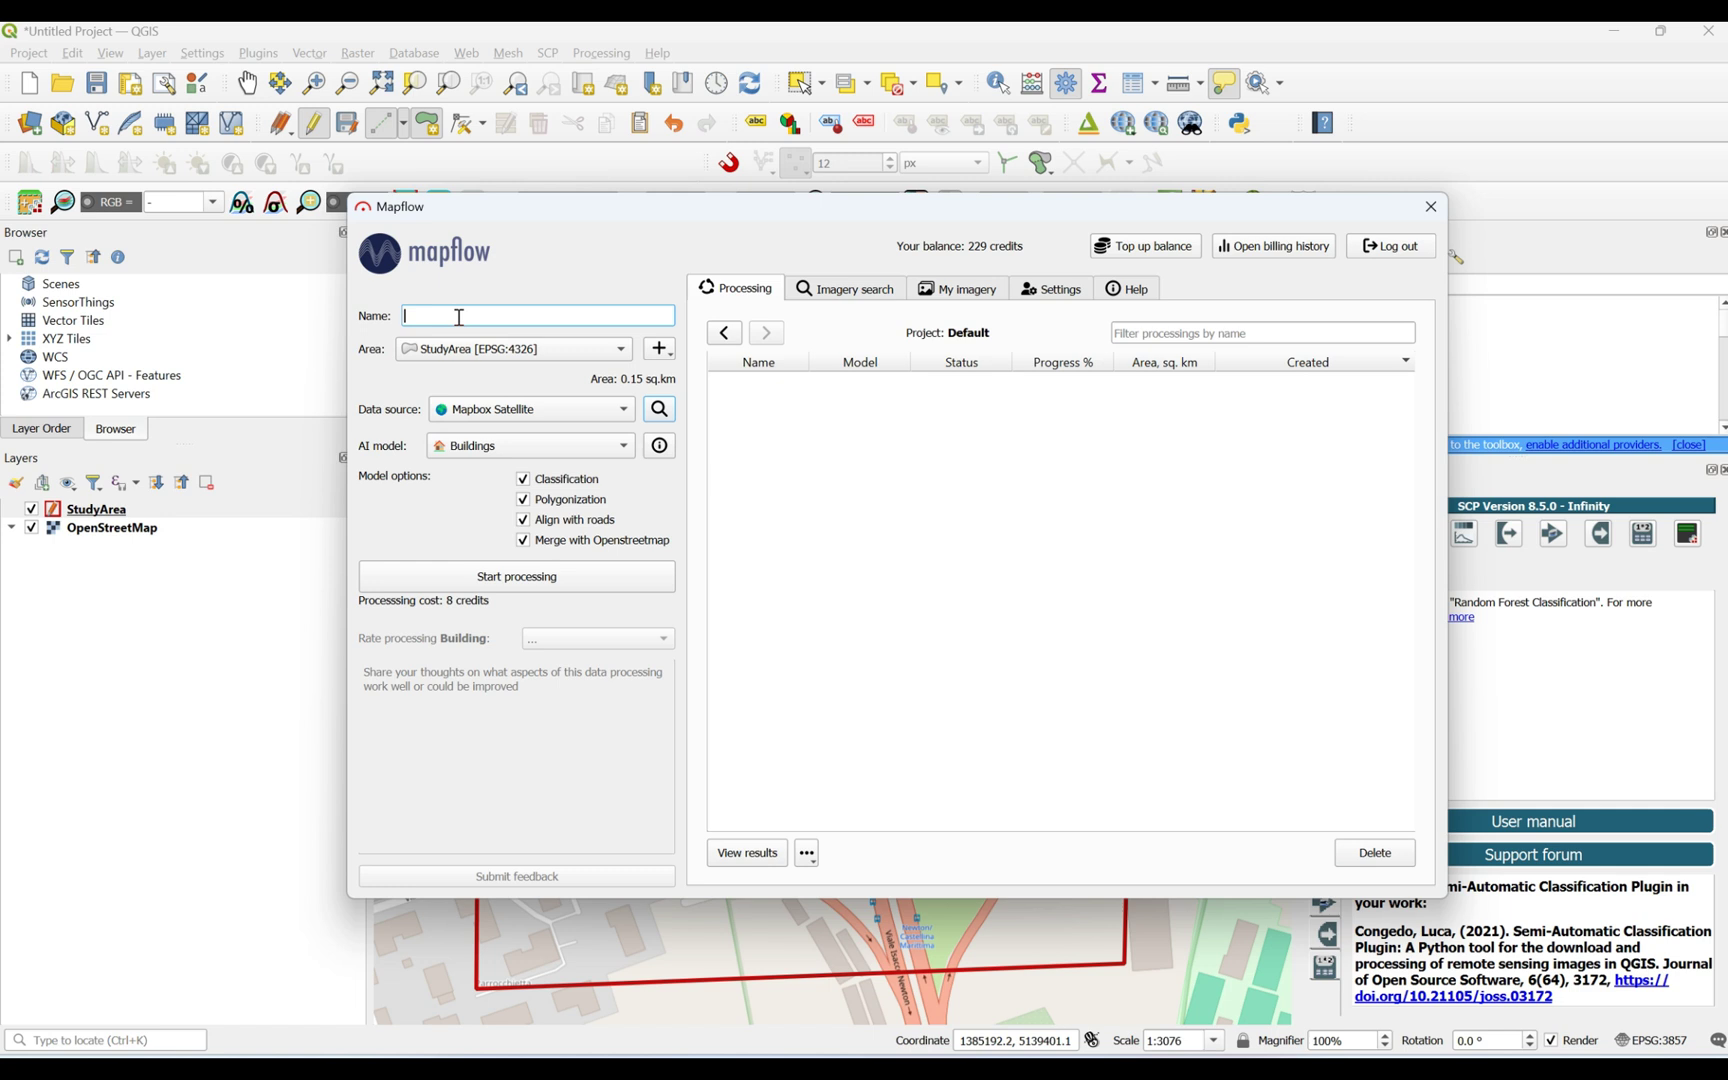
type("Road")
left_click(482, 423)
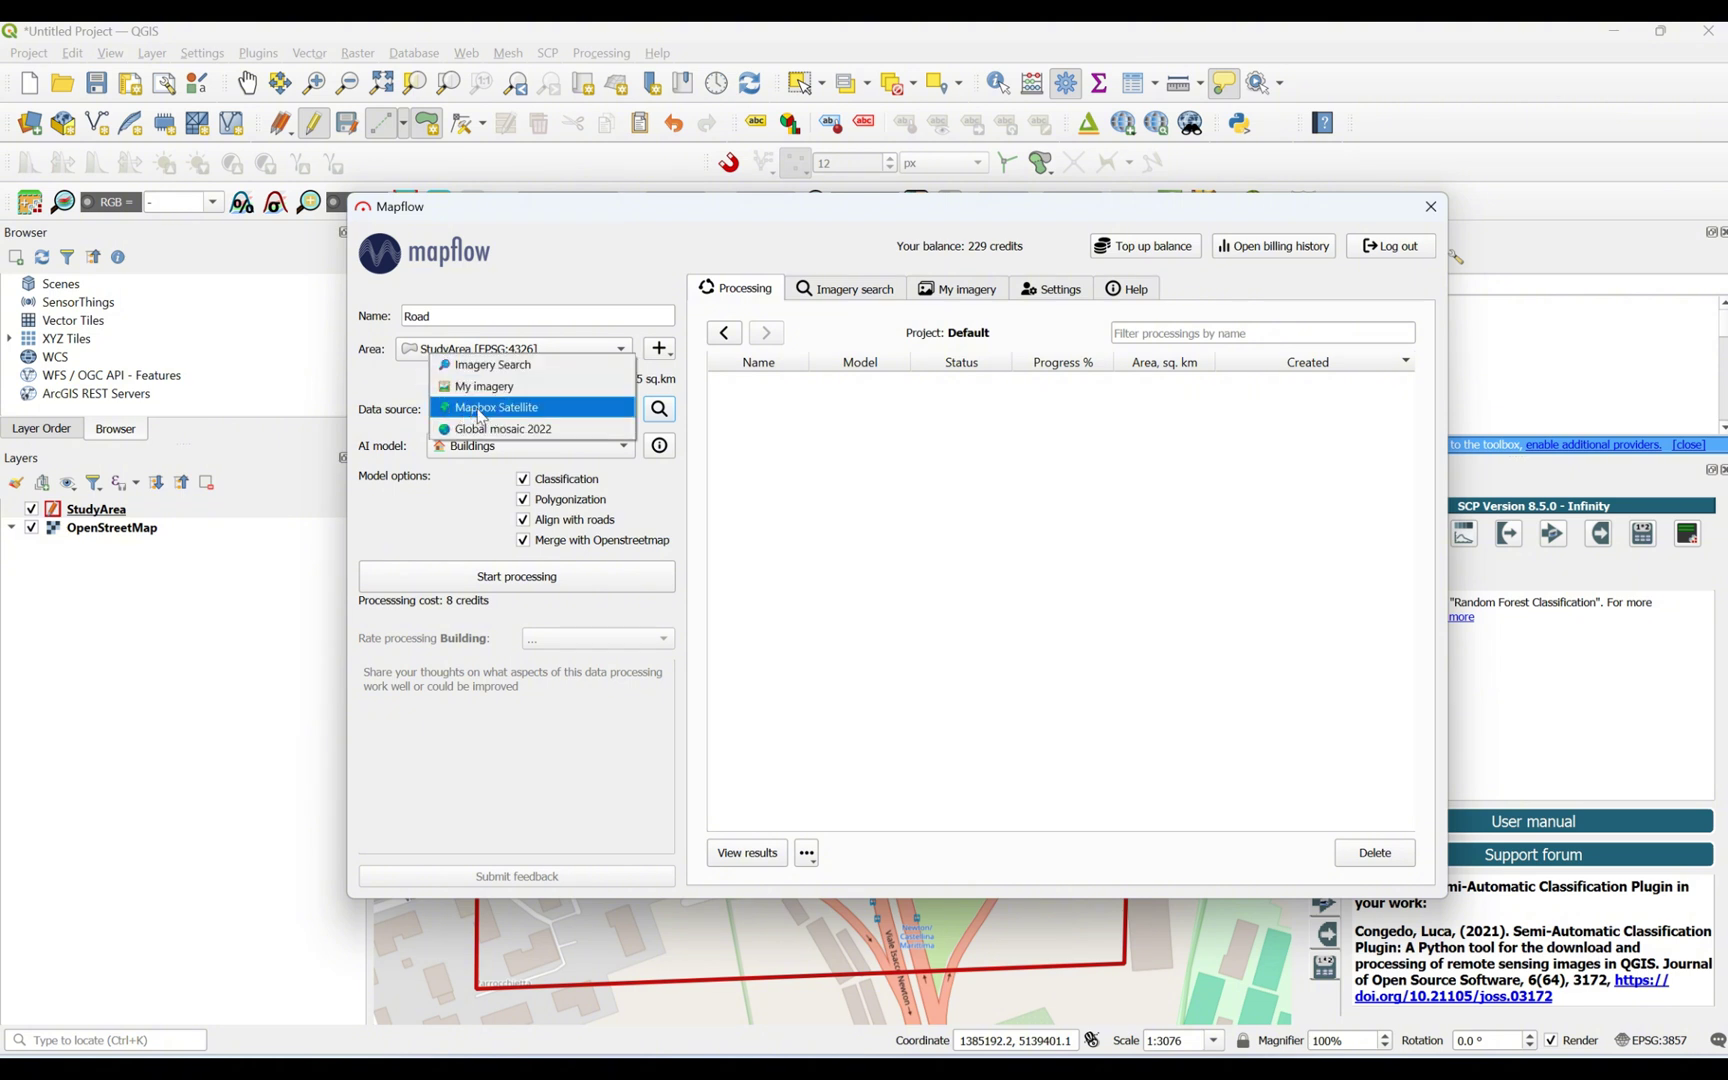
left_click(496, 412)
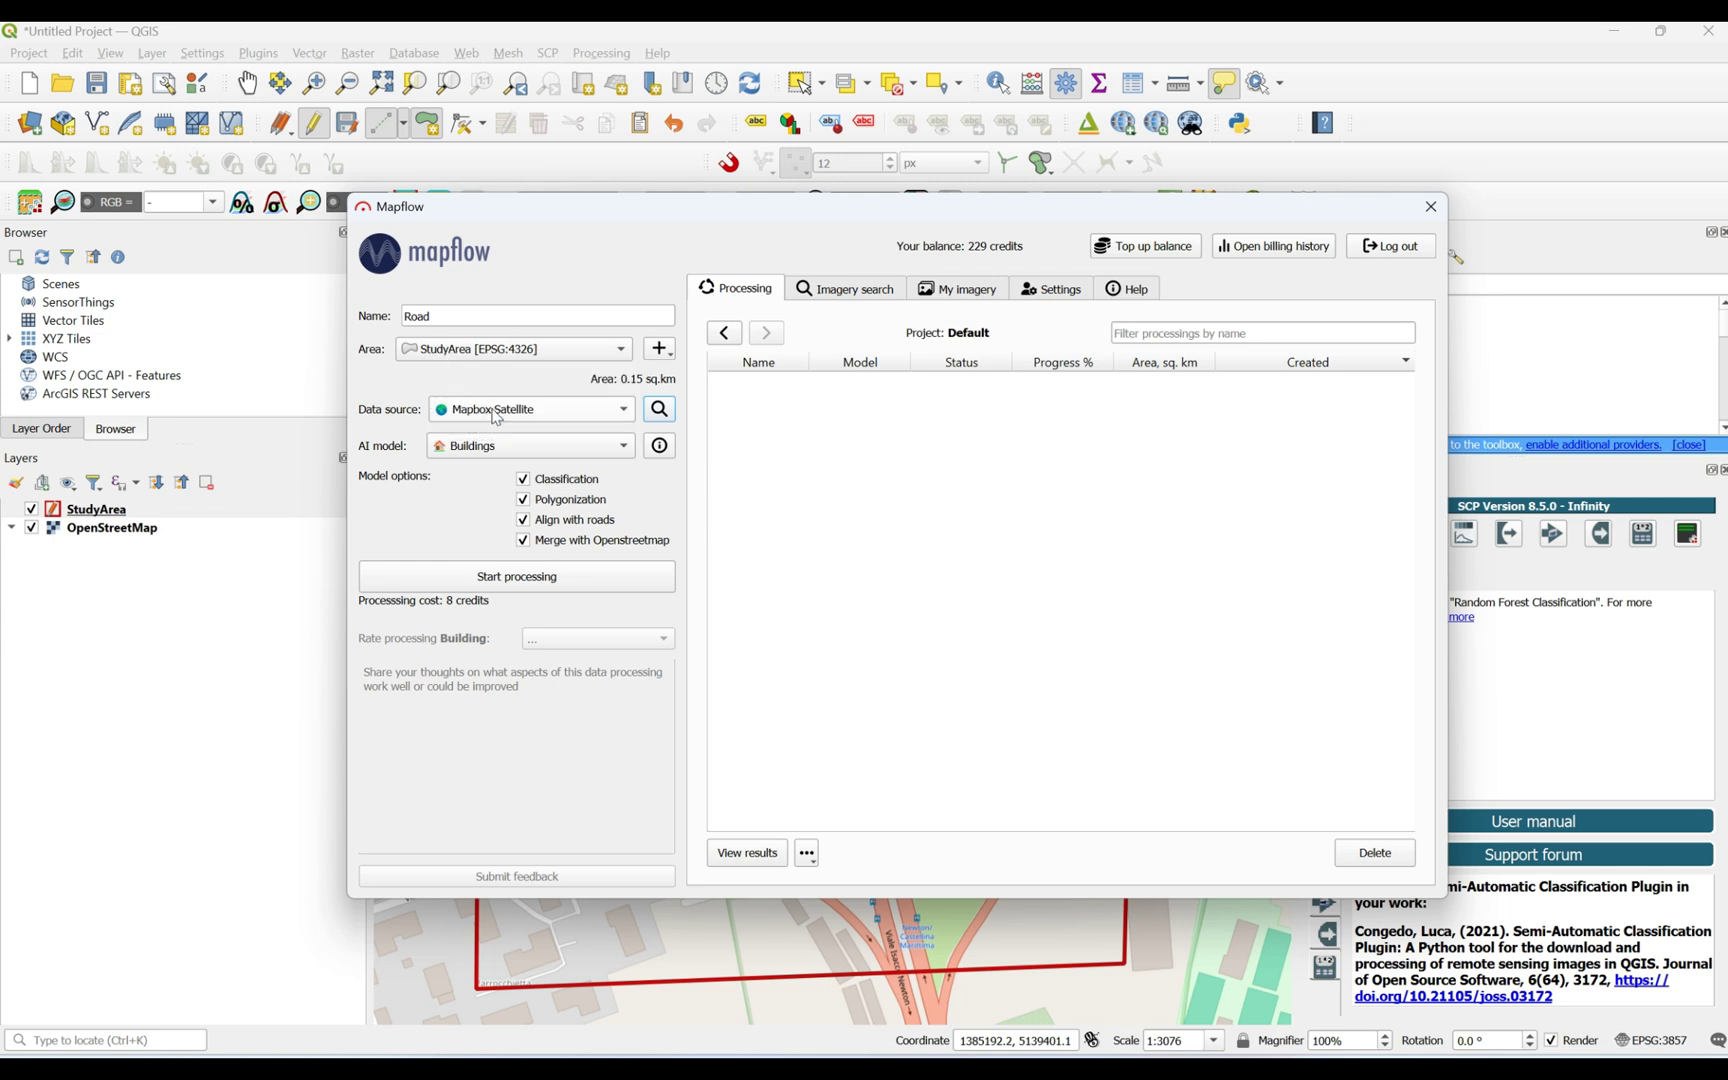
left_click(463, 450)
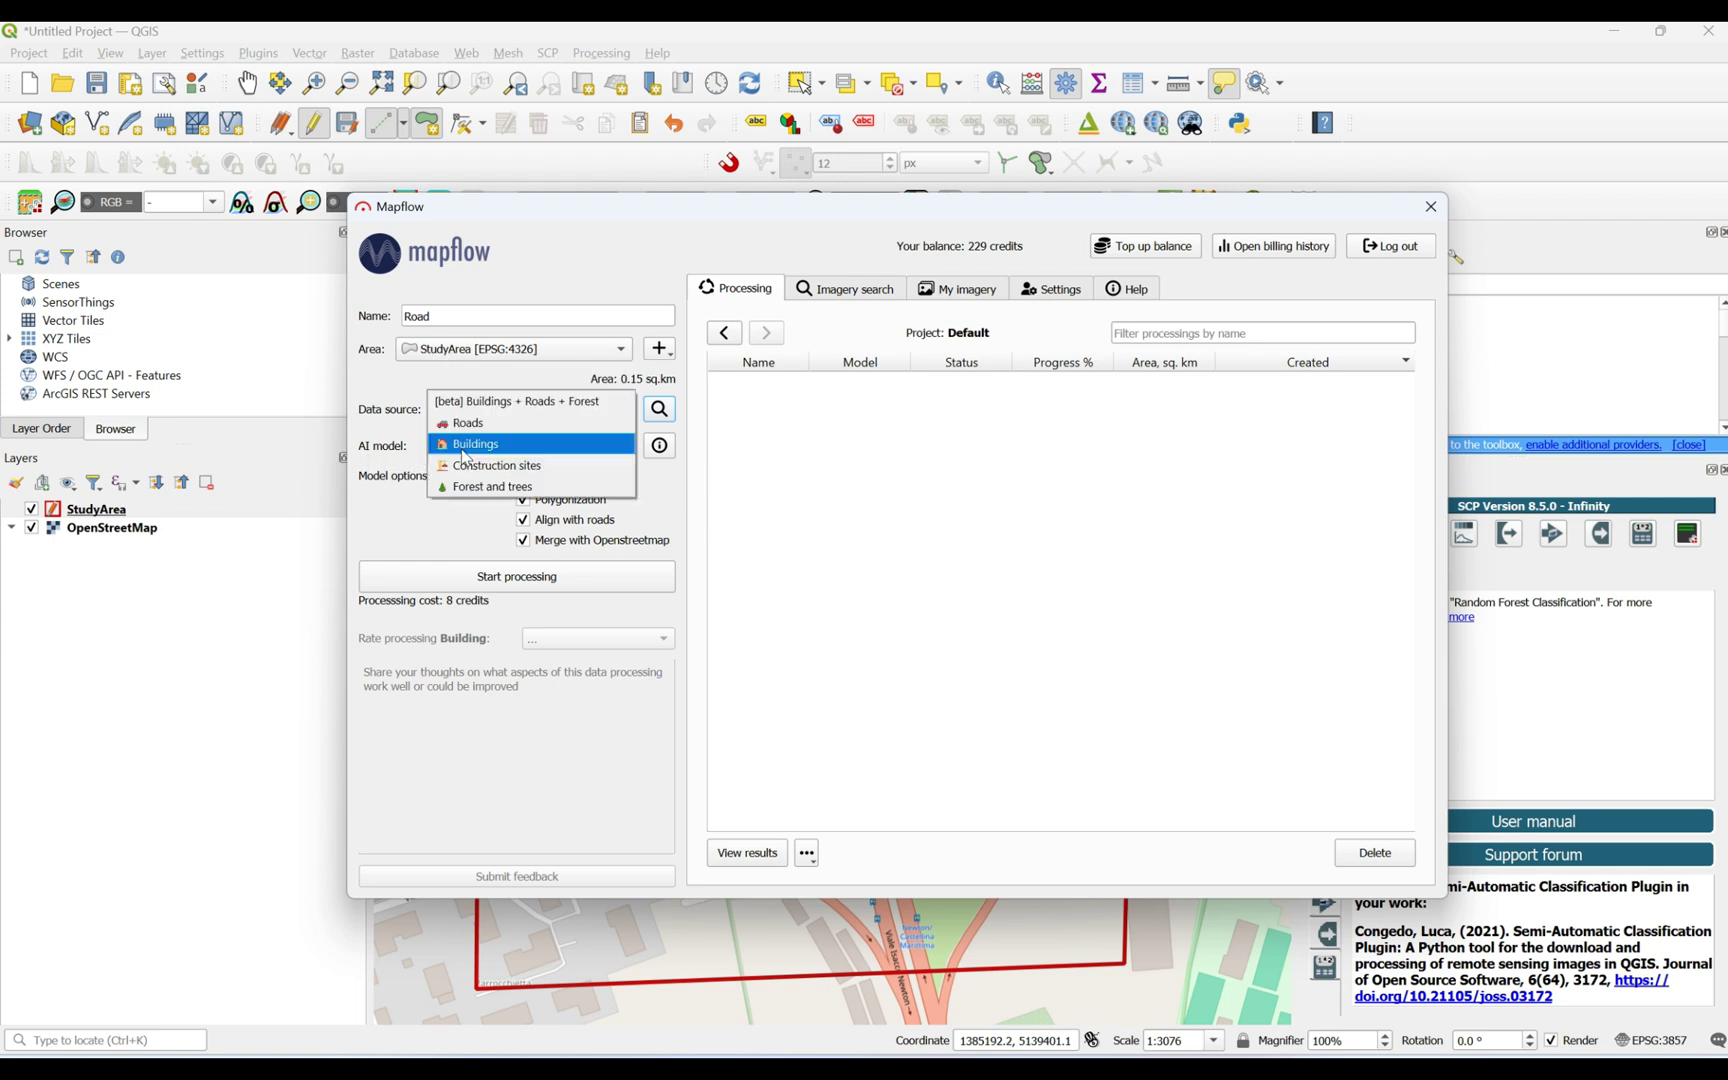
Select the Default project and set the AI model to Roads, costing 5 credits.
left_click(470, 424)
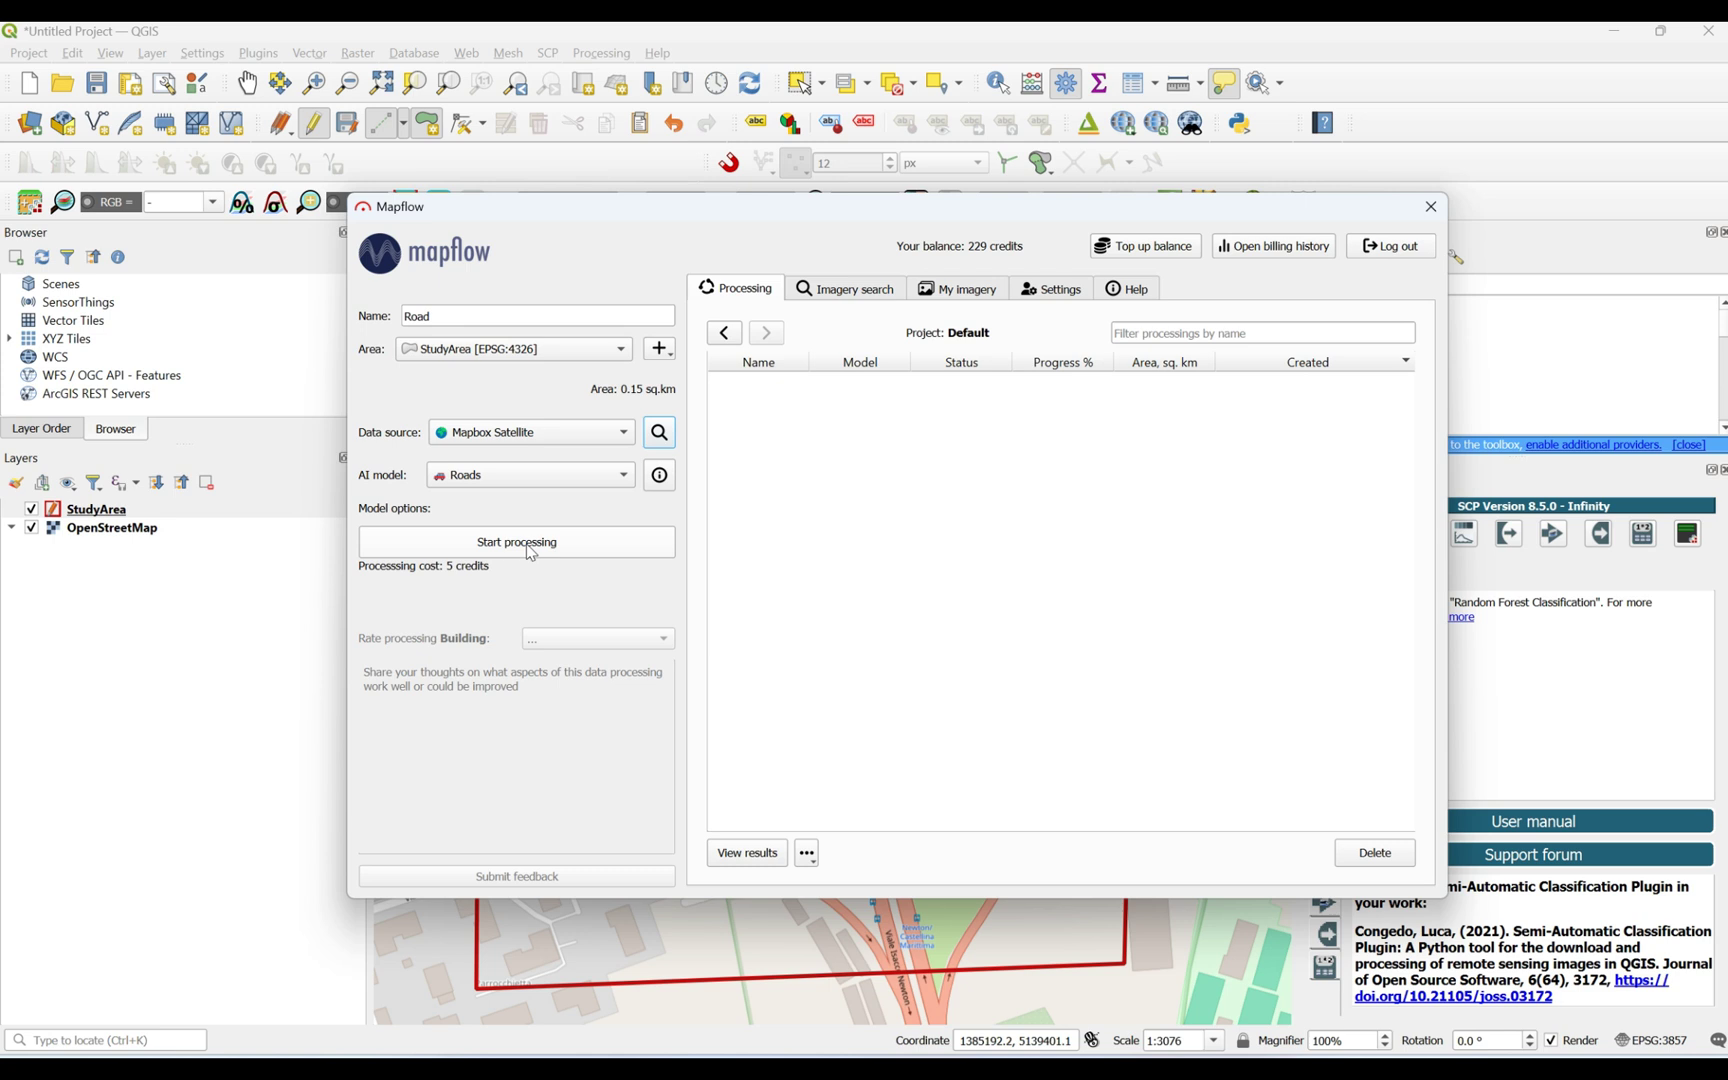
left_click(730, 334)
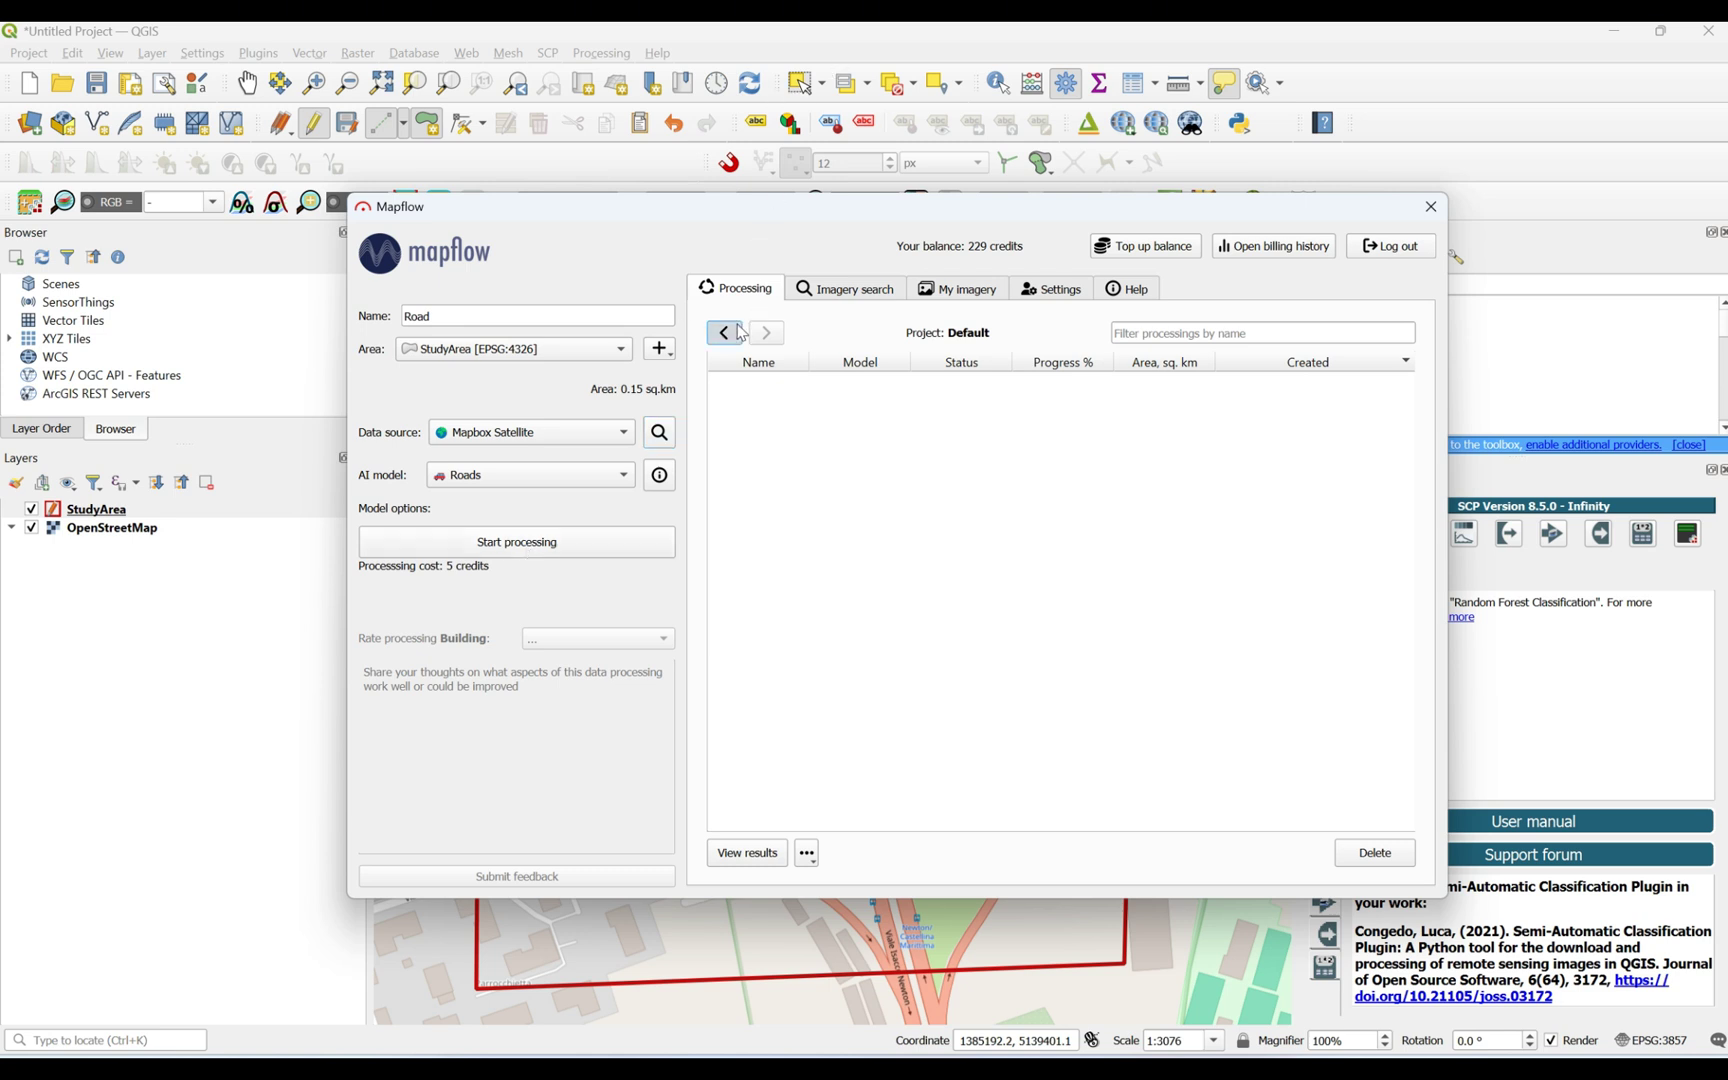
left_click(757, 338)
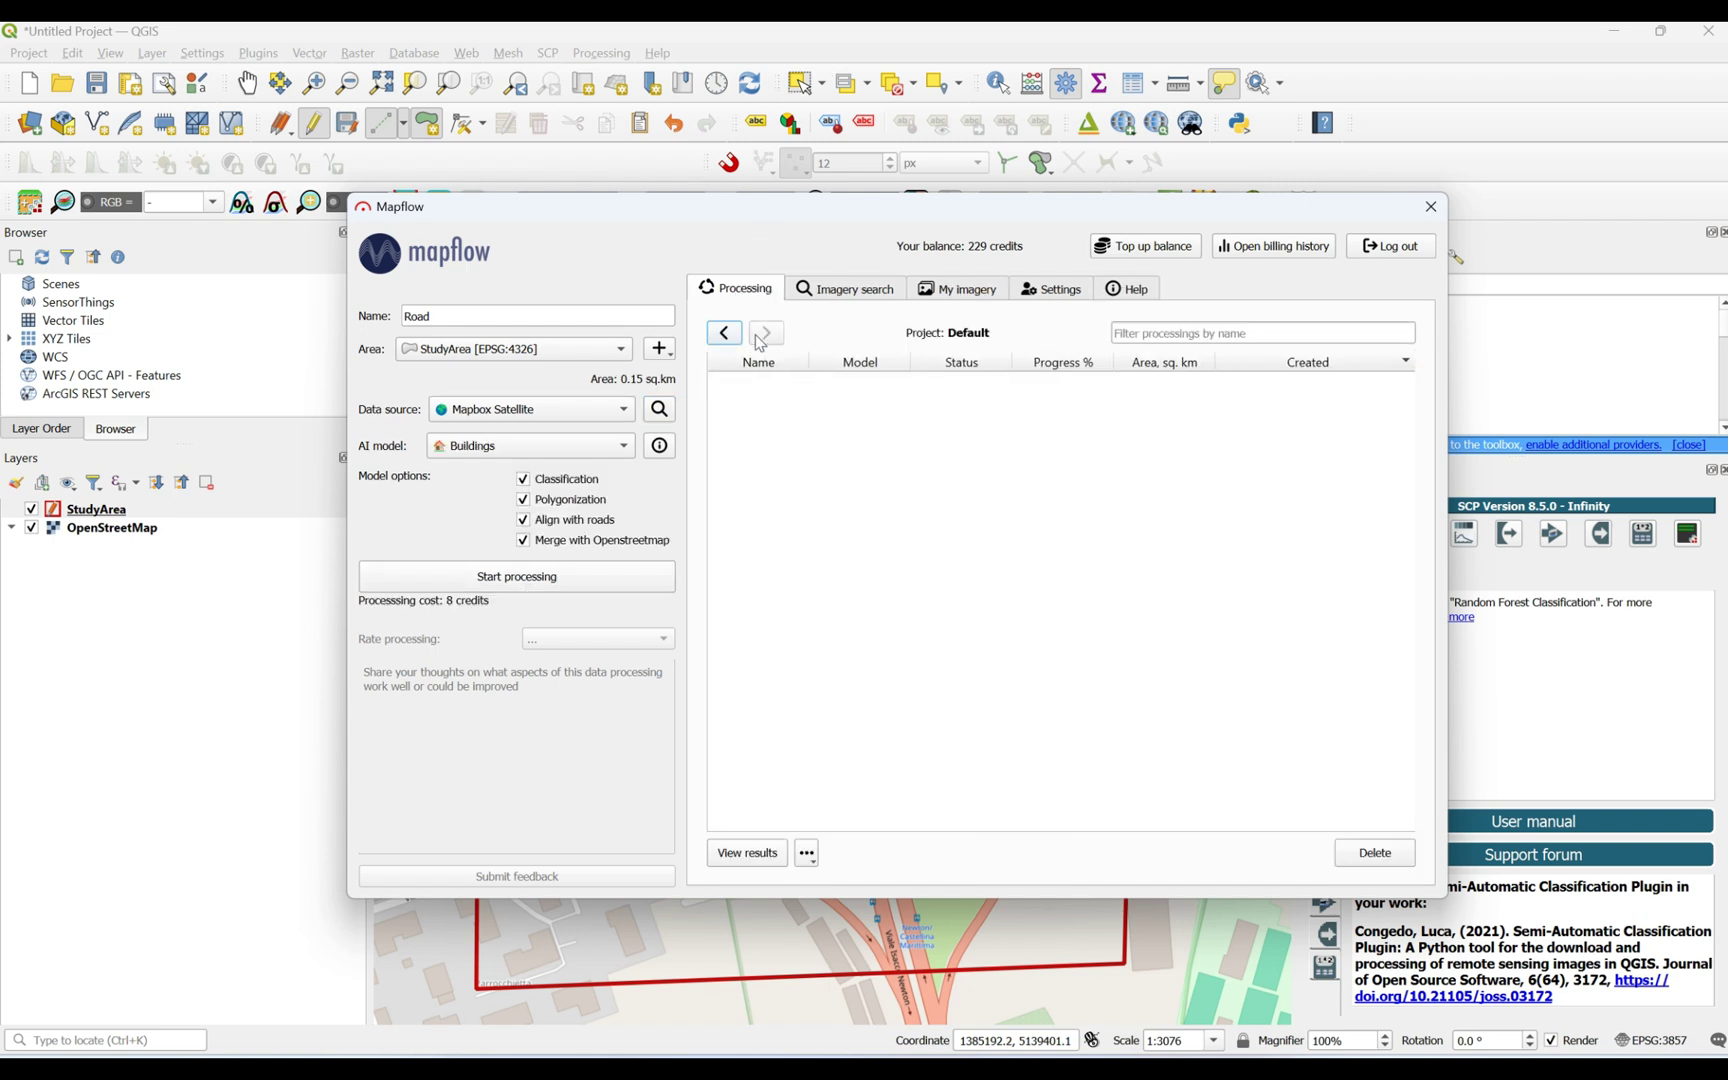
left_click(737, 336)
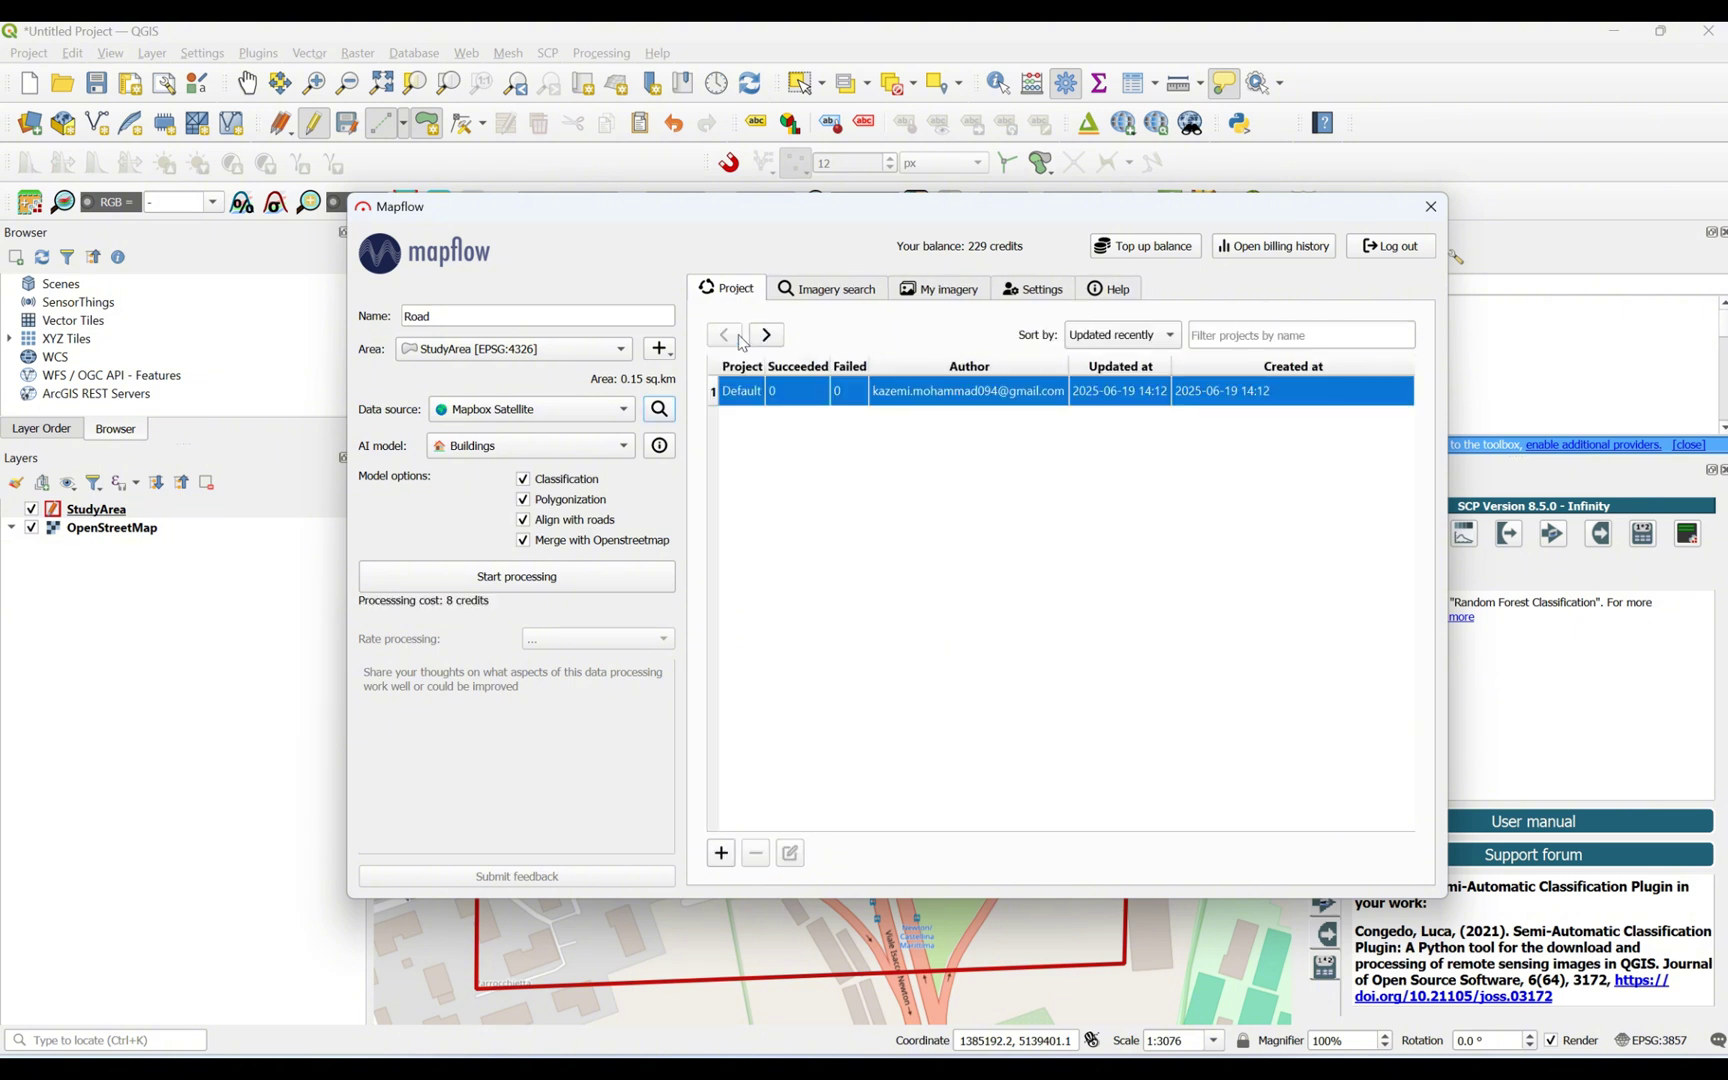
left_click(878, 401)
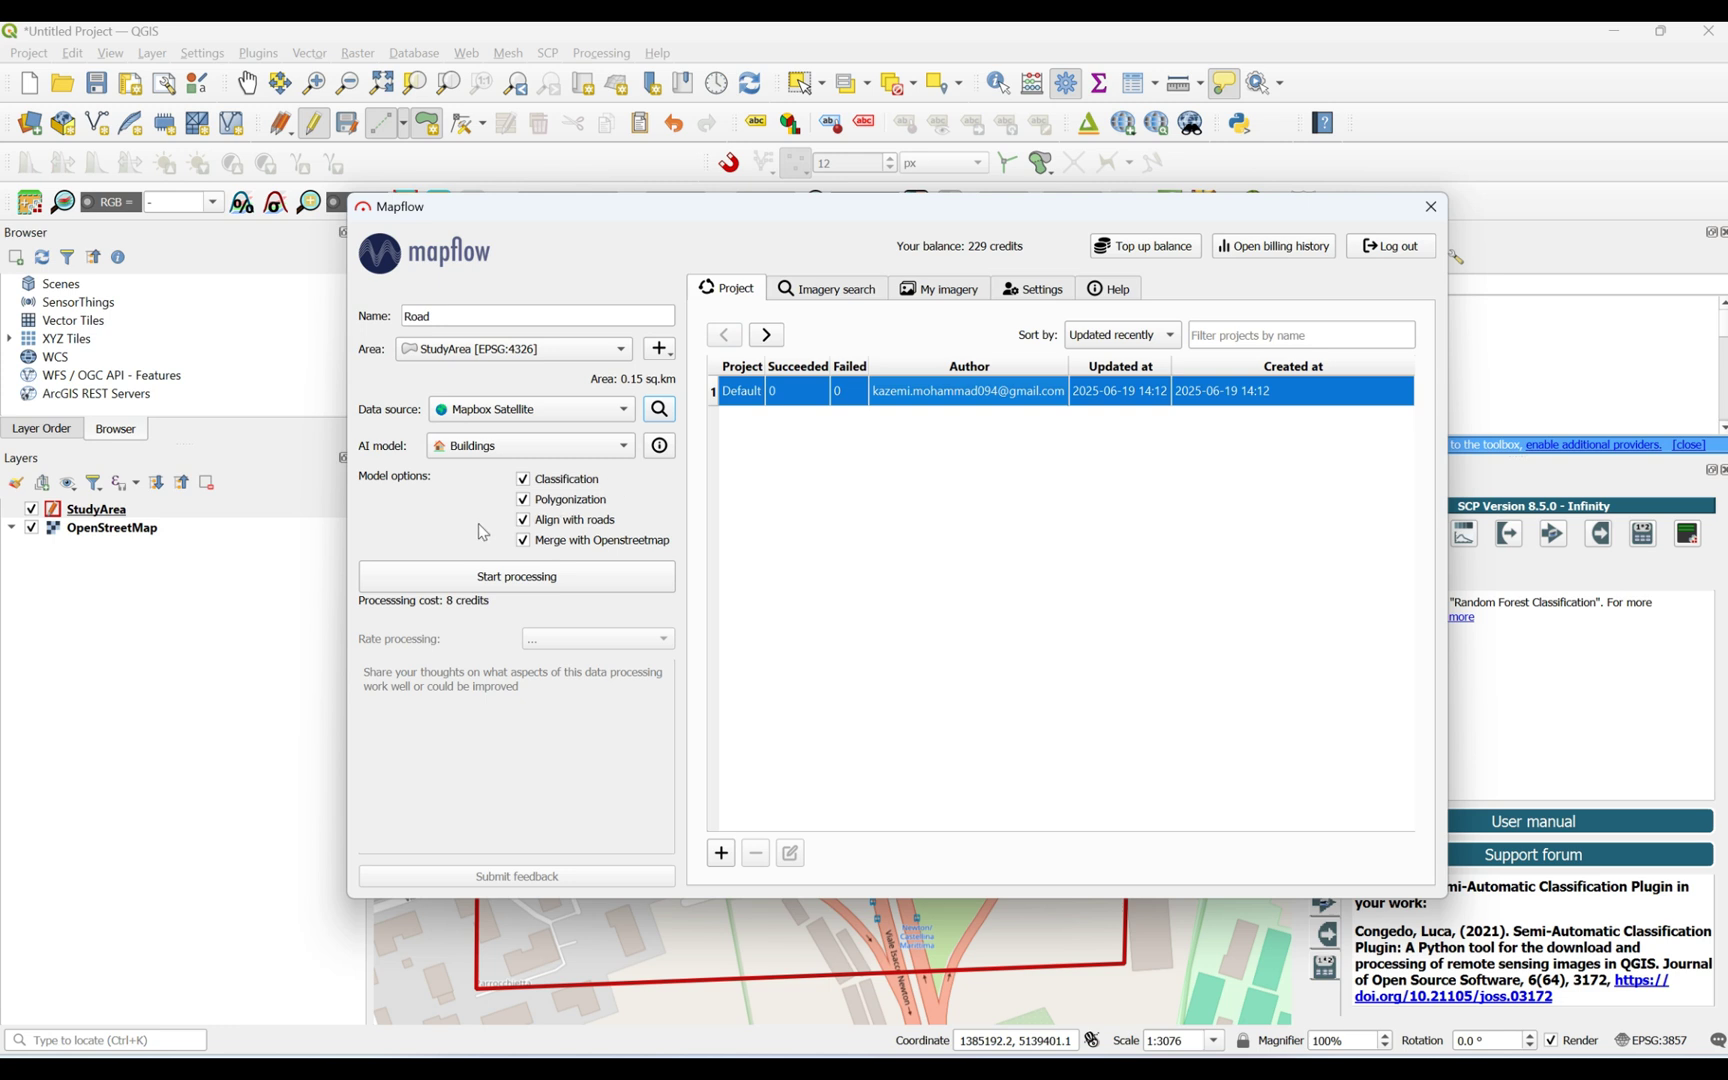
left_click(503, 445)
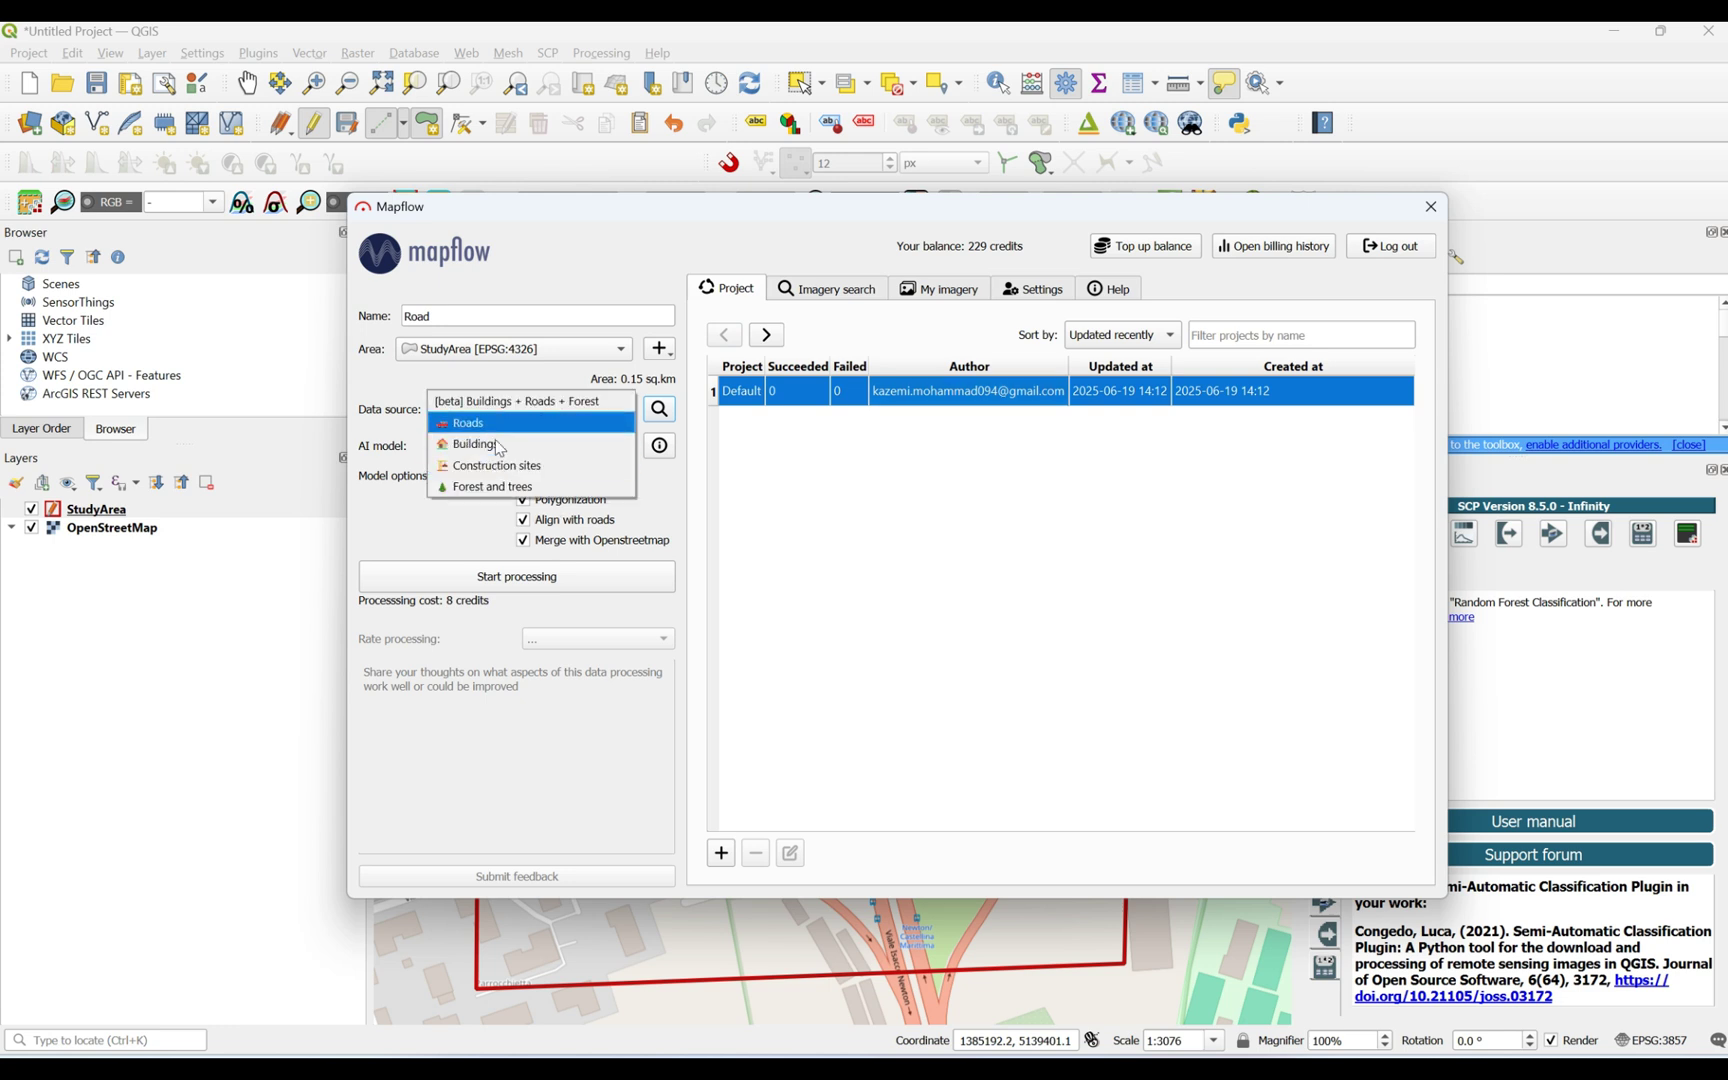
left_click(500, 424)
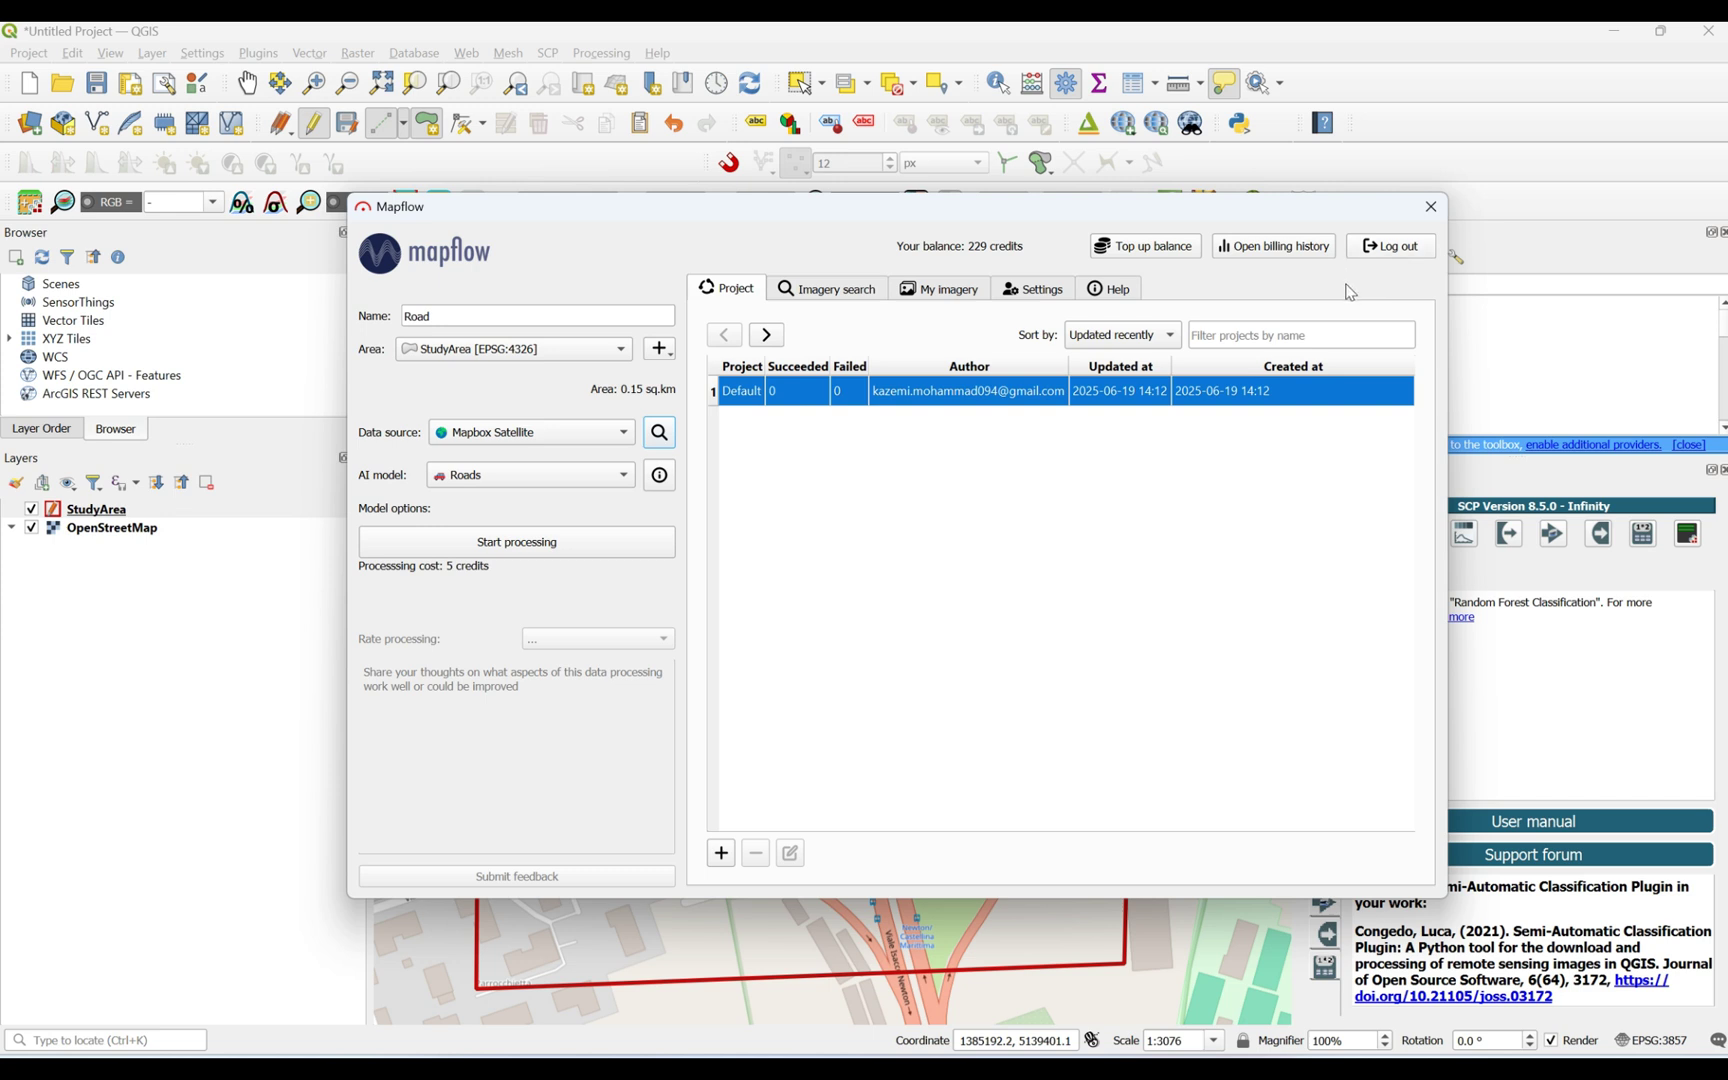
Start the Road processing over StudyArea and acknowledge the Success message.
left_click(538, 545)
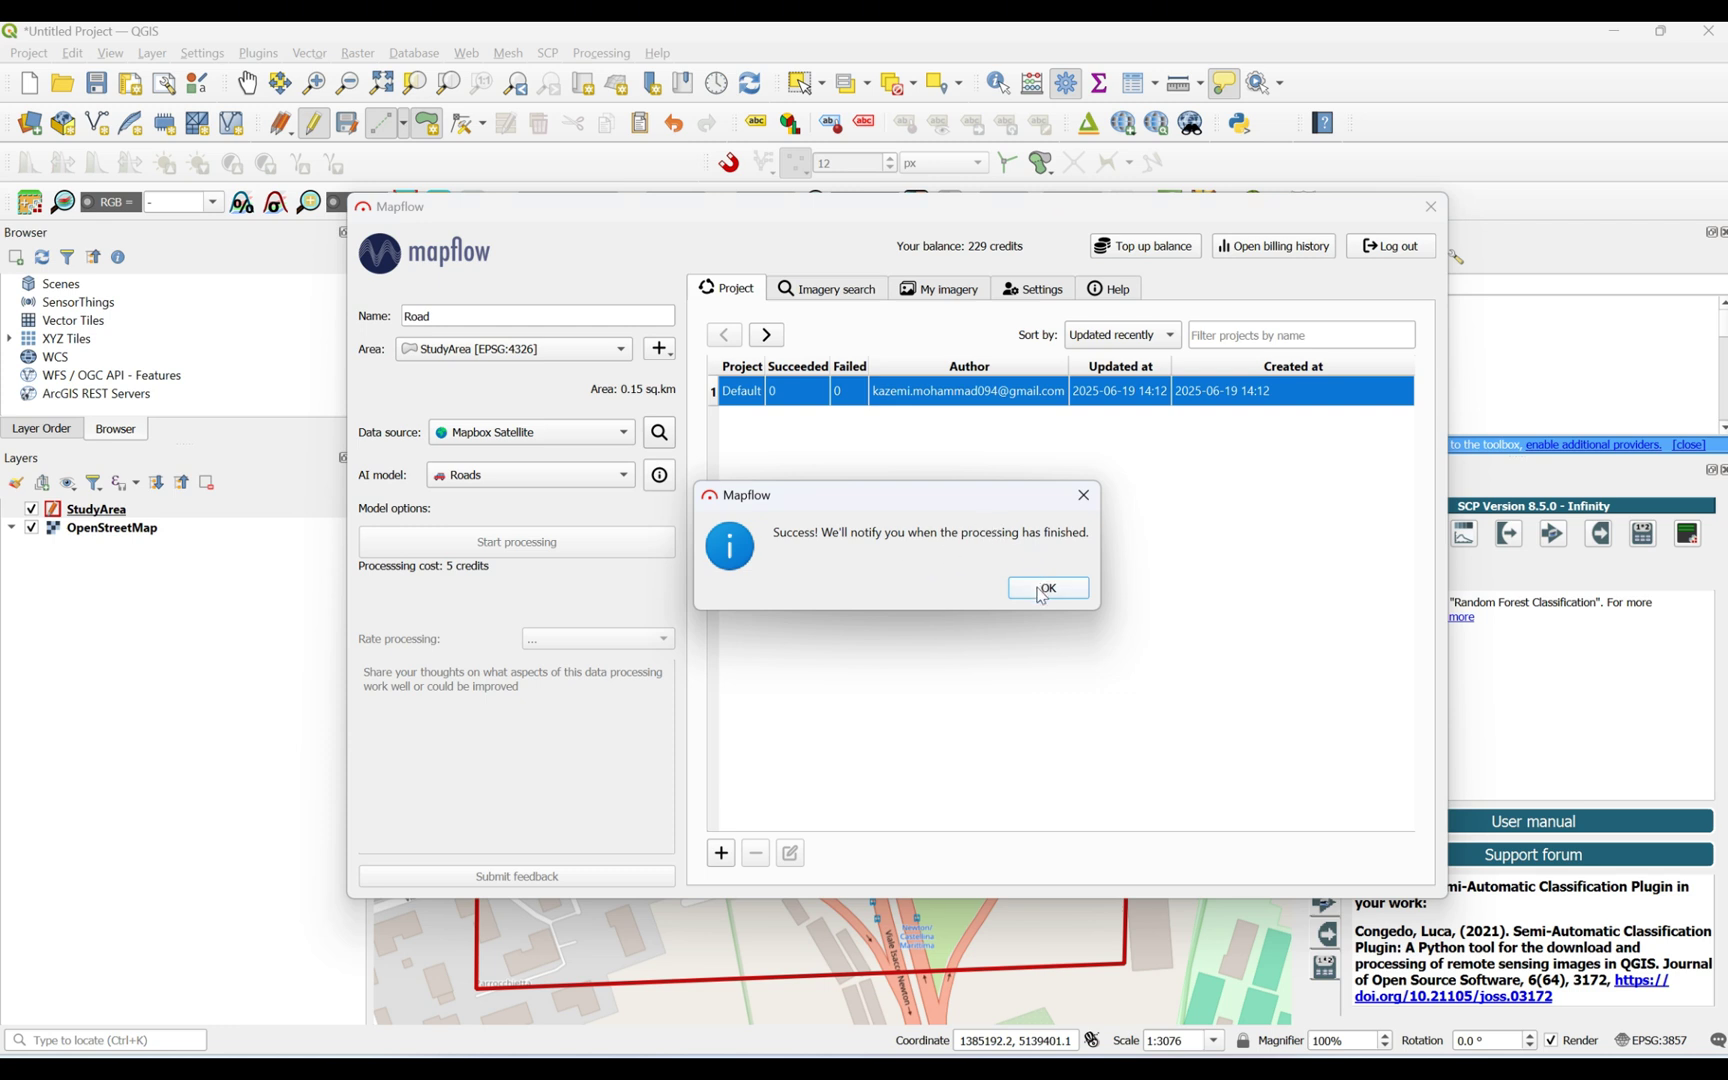
left_click(1043, 590)
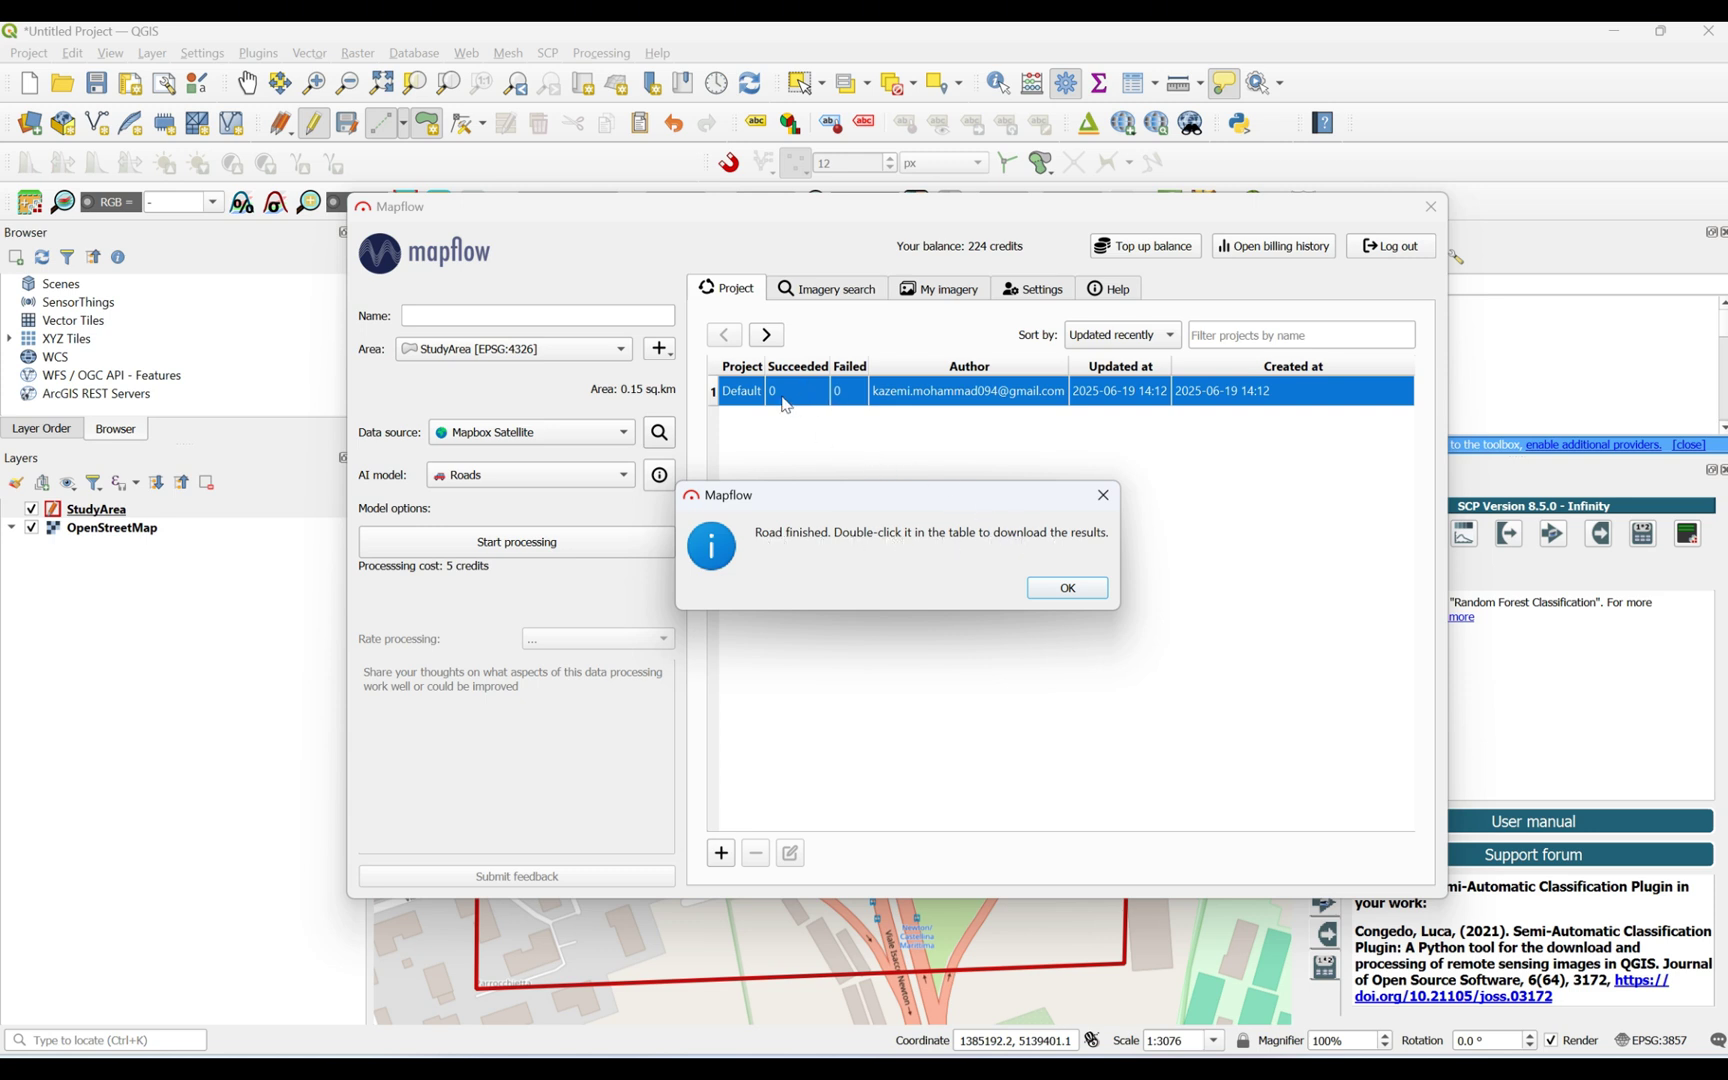
Load the finished Road processing from the Default project and move the Mapflow window aside.
left_click(1046, 594)
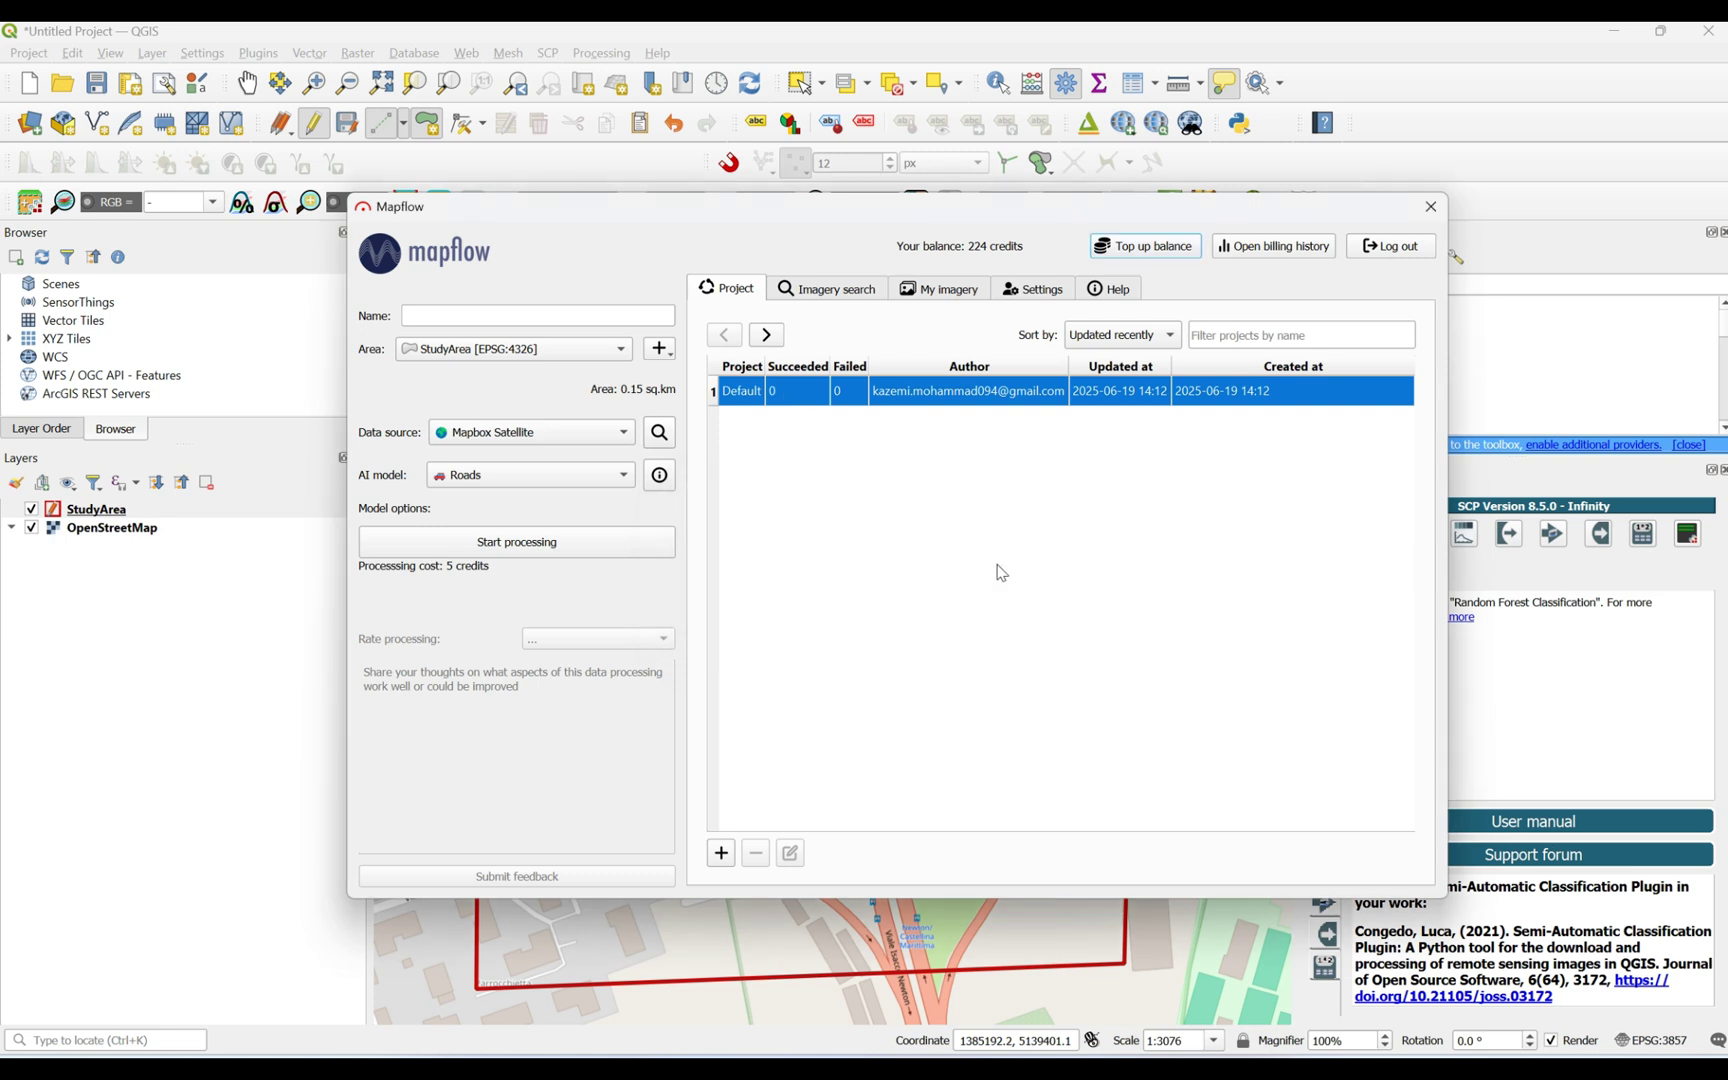
double_click(801, 391)
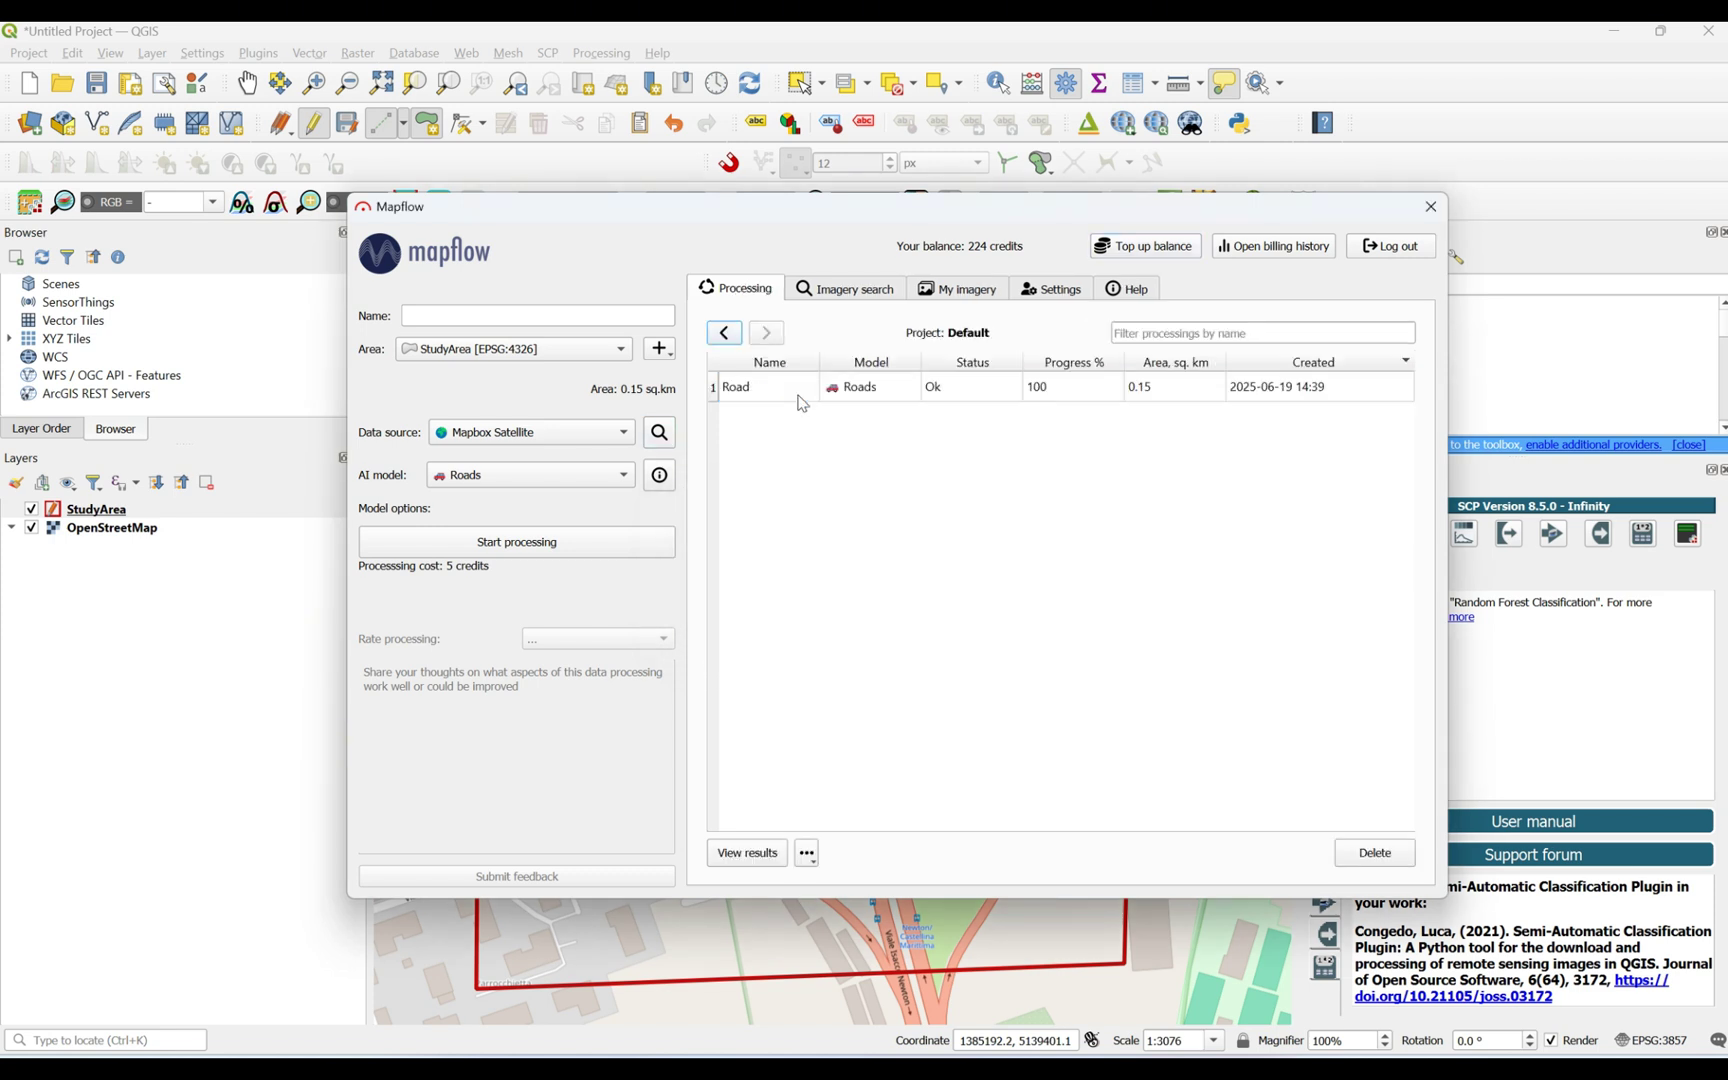
left_click(786, 400)
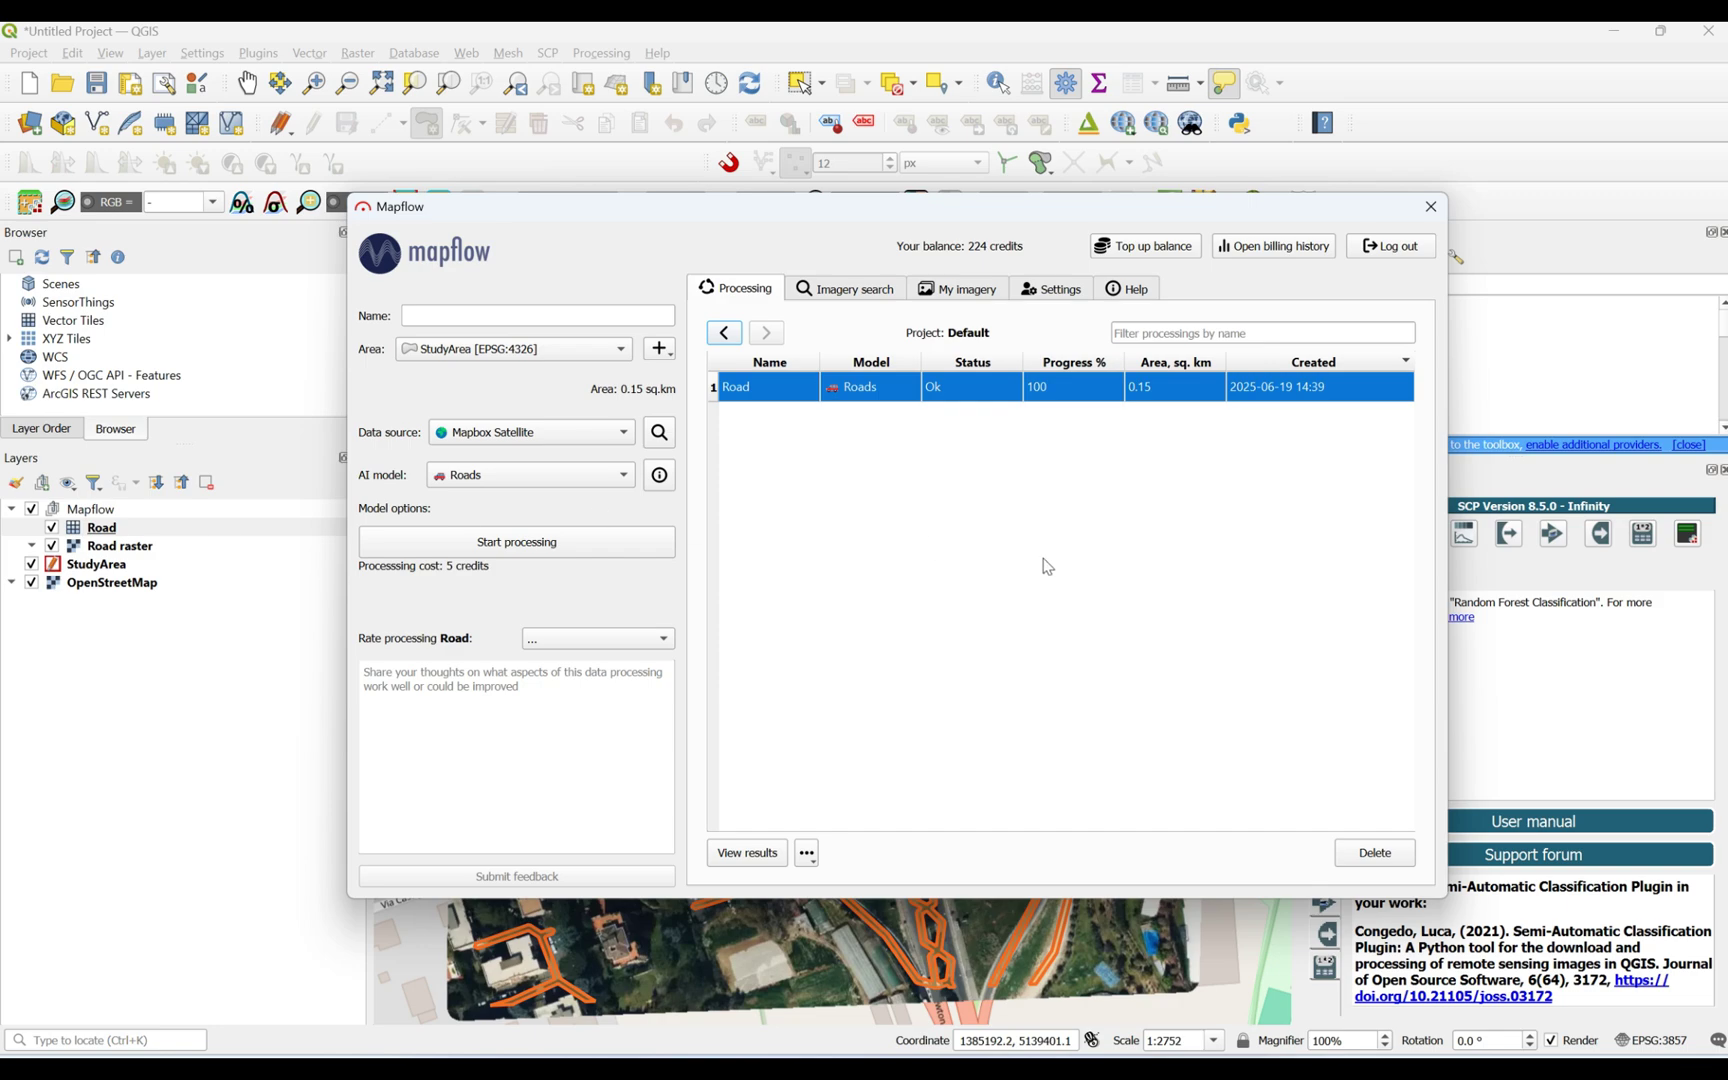
left_click_drag(1257, 217, 1230, 390)
Close Mapflow and hide OpenStreetMap and StudyArea, leaving orange roads over satellite imagery.
left_click(1341, 390)
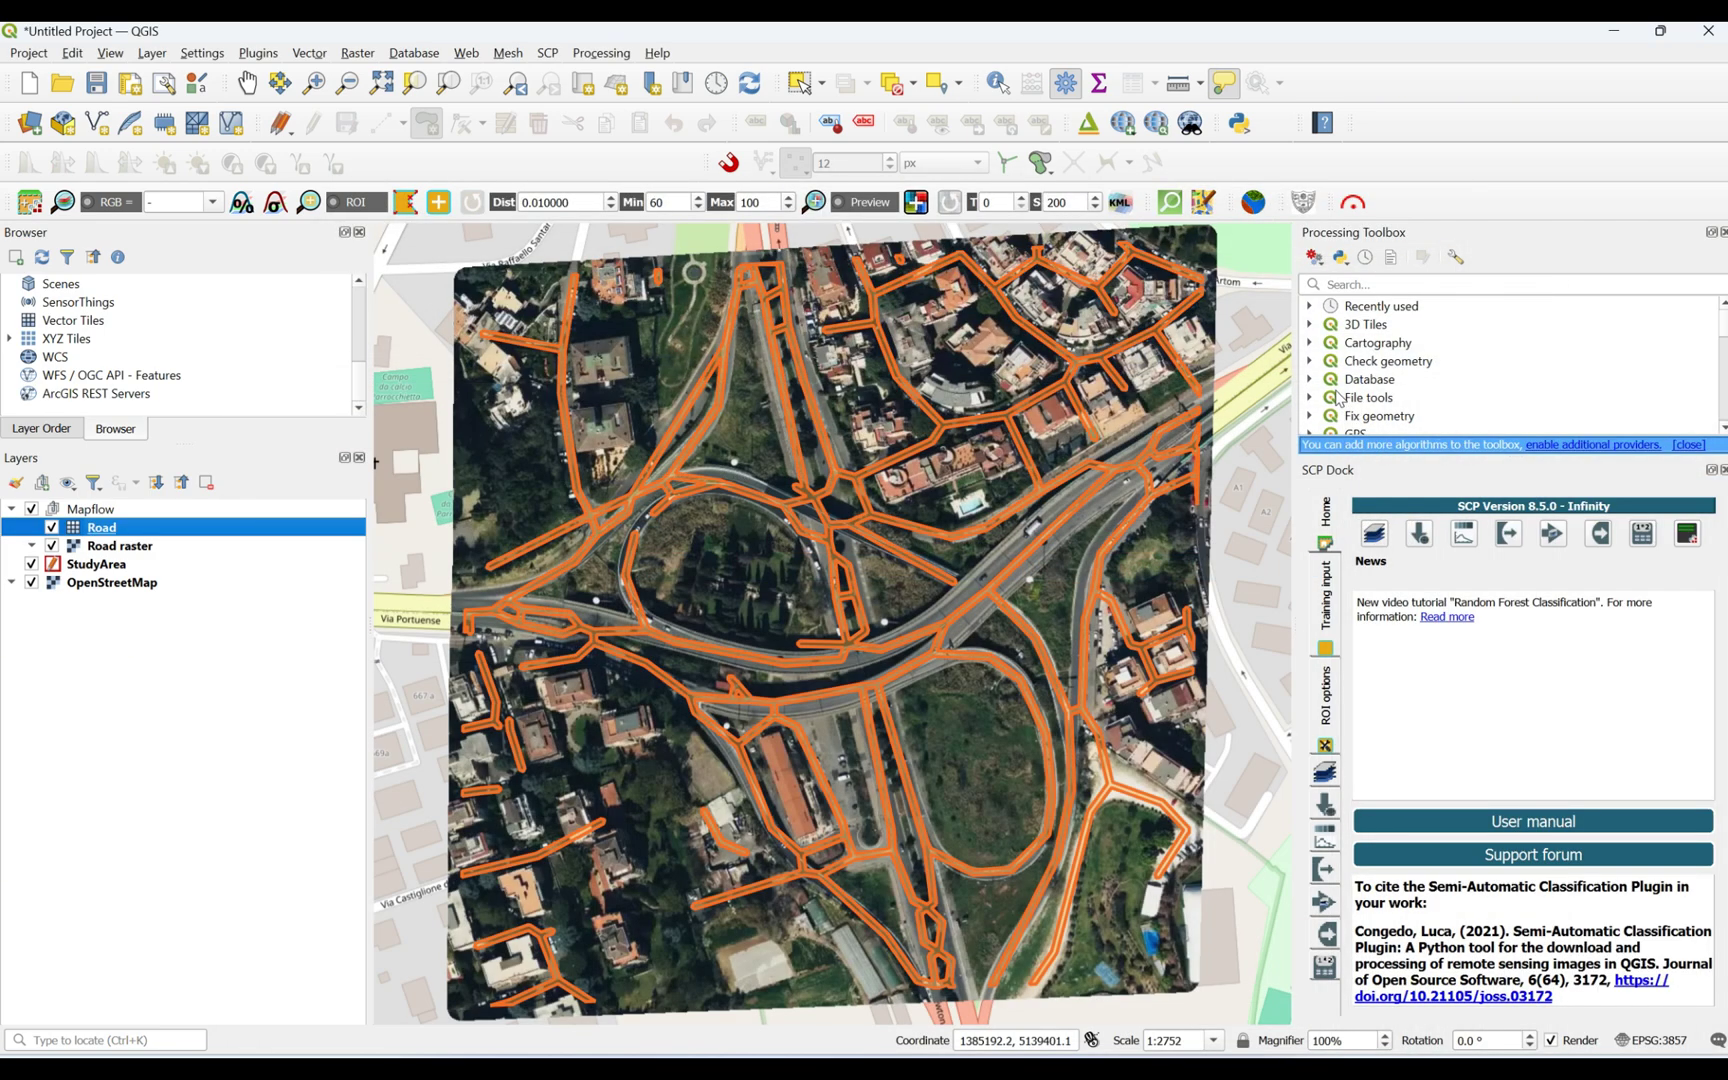
left_click(31, 582)
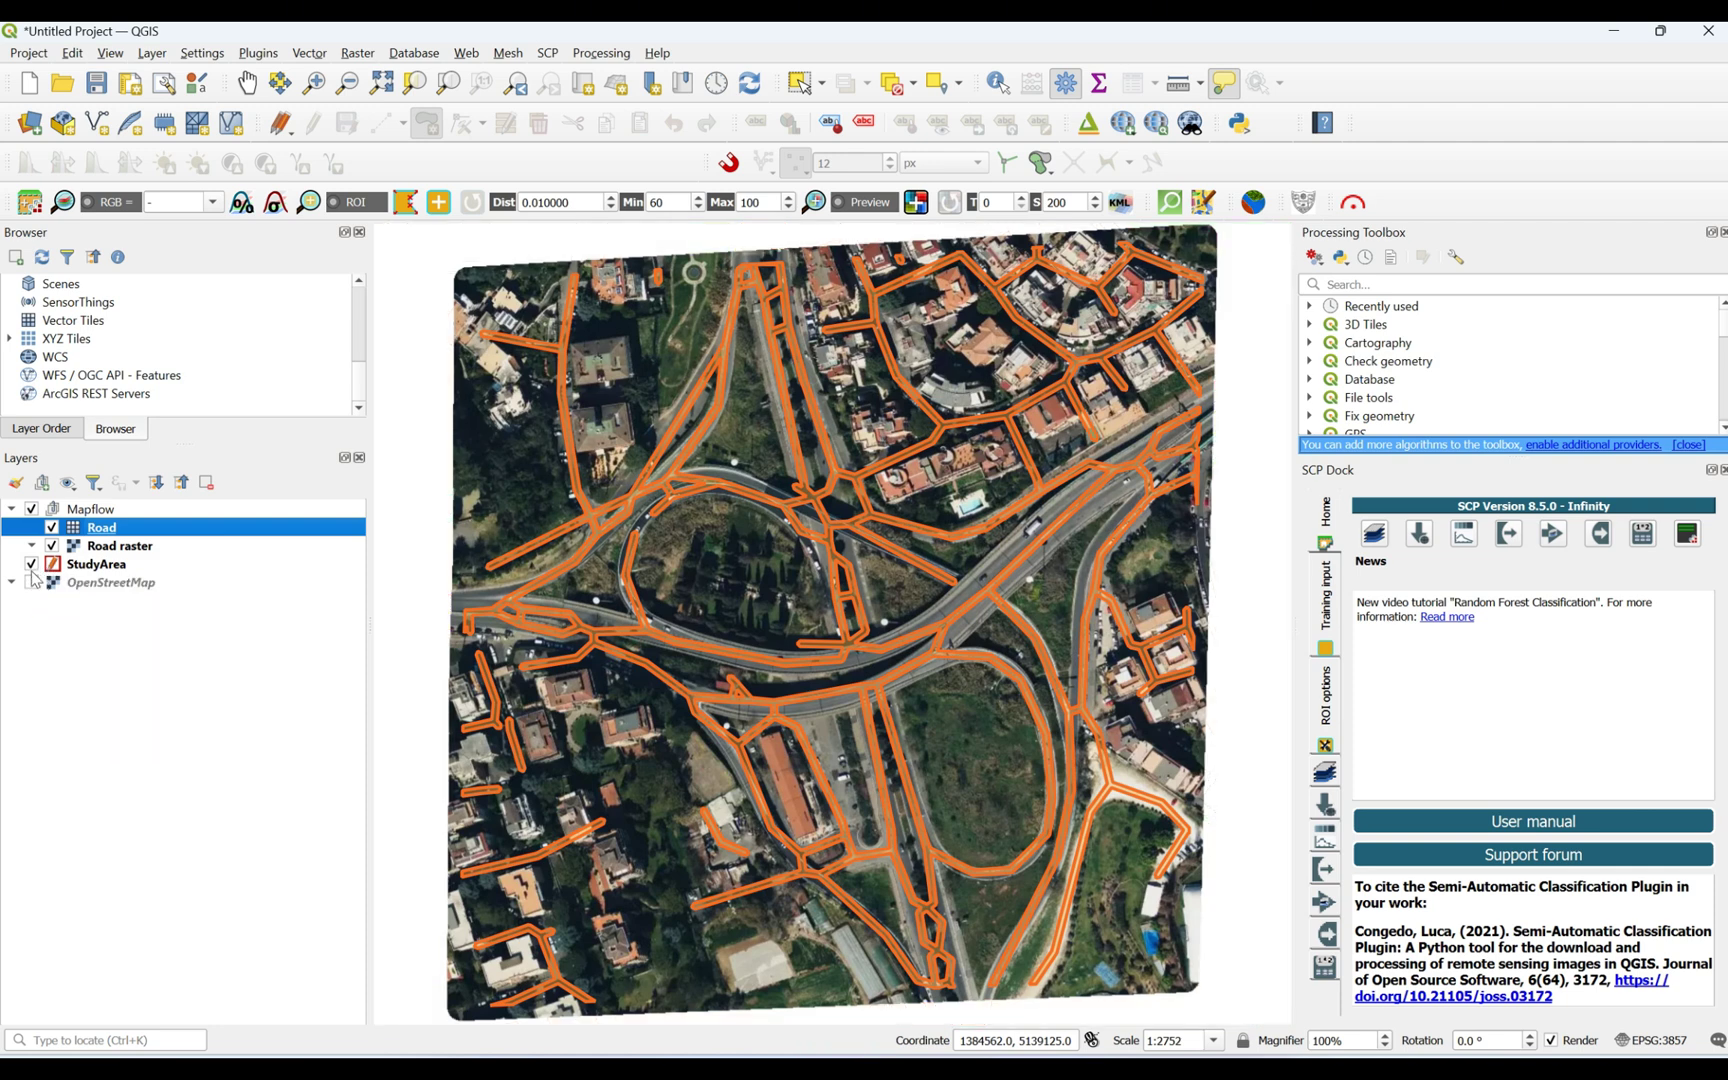
left_click(31, 566)
right_click(102, 535)
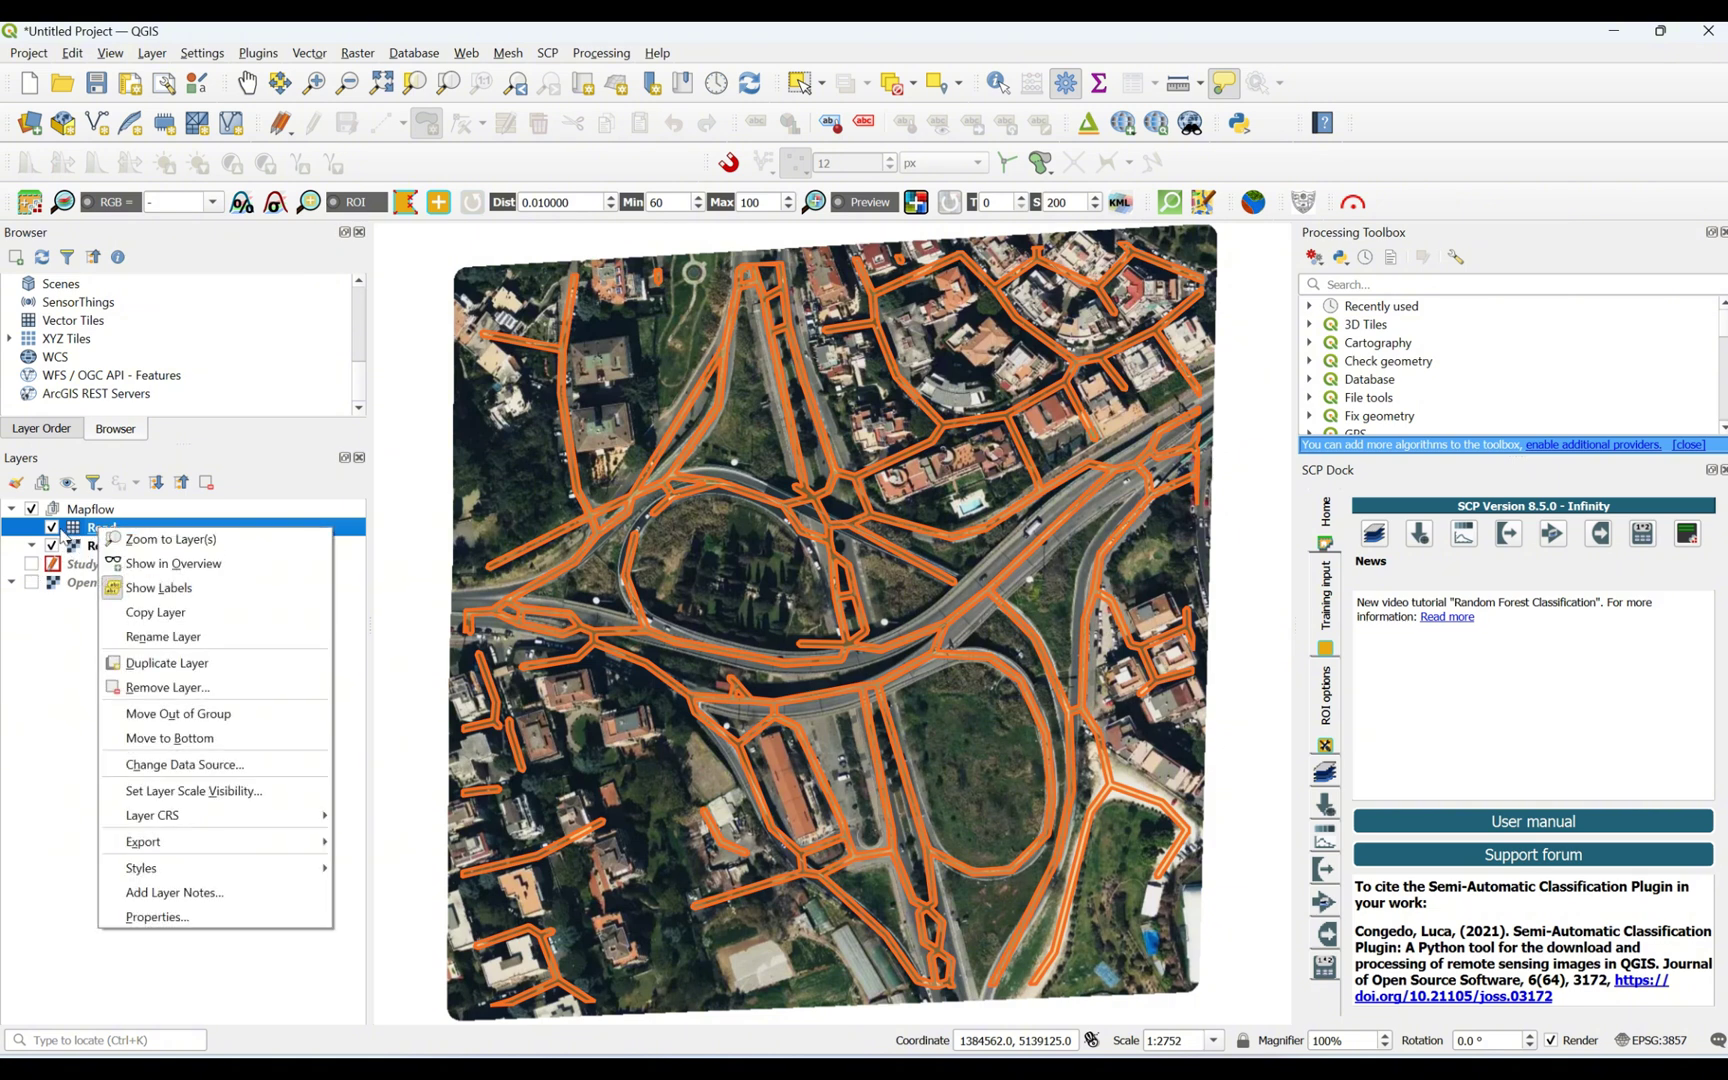
left_click(155, 918)
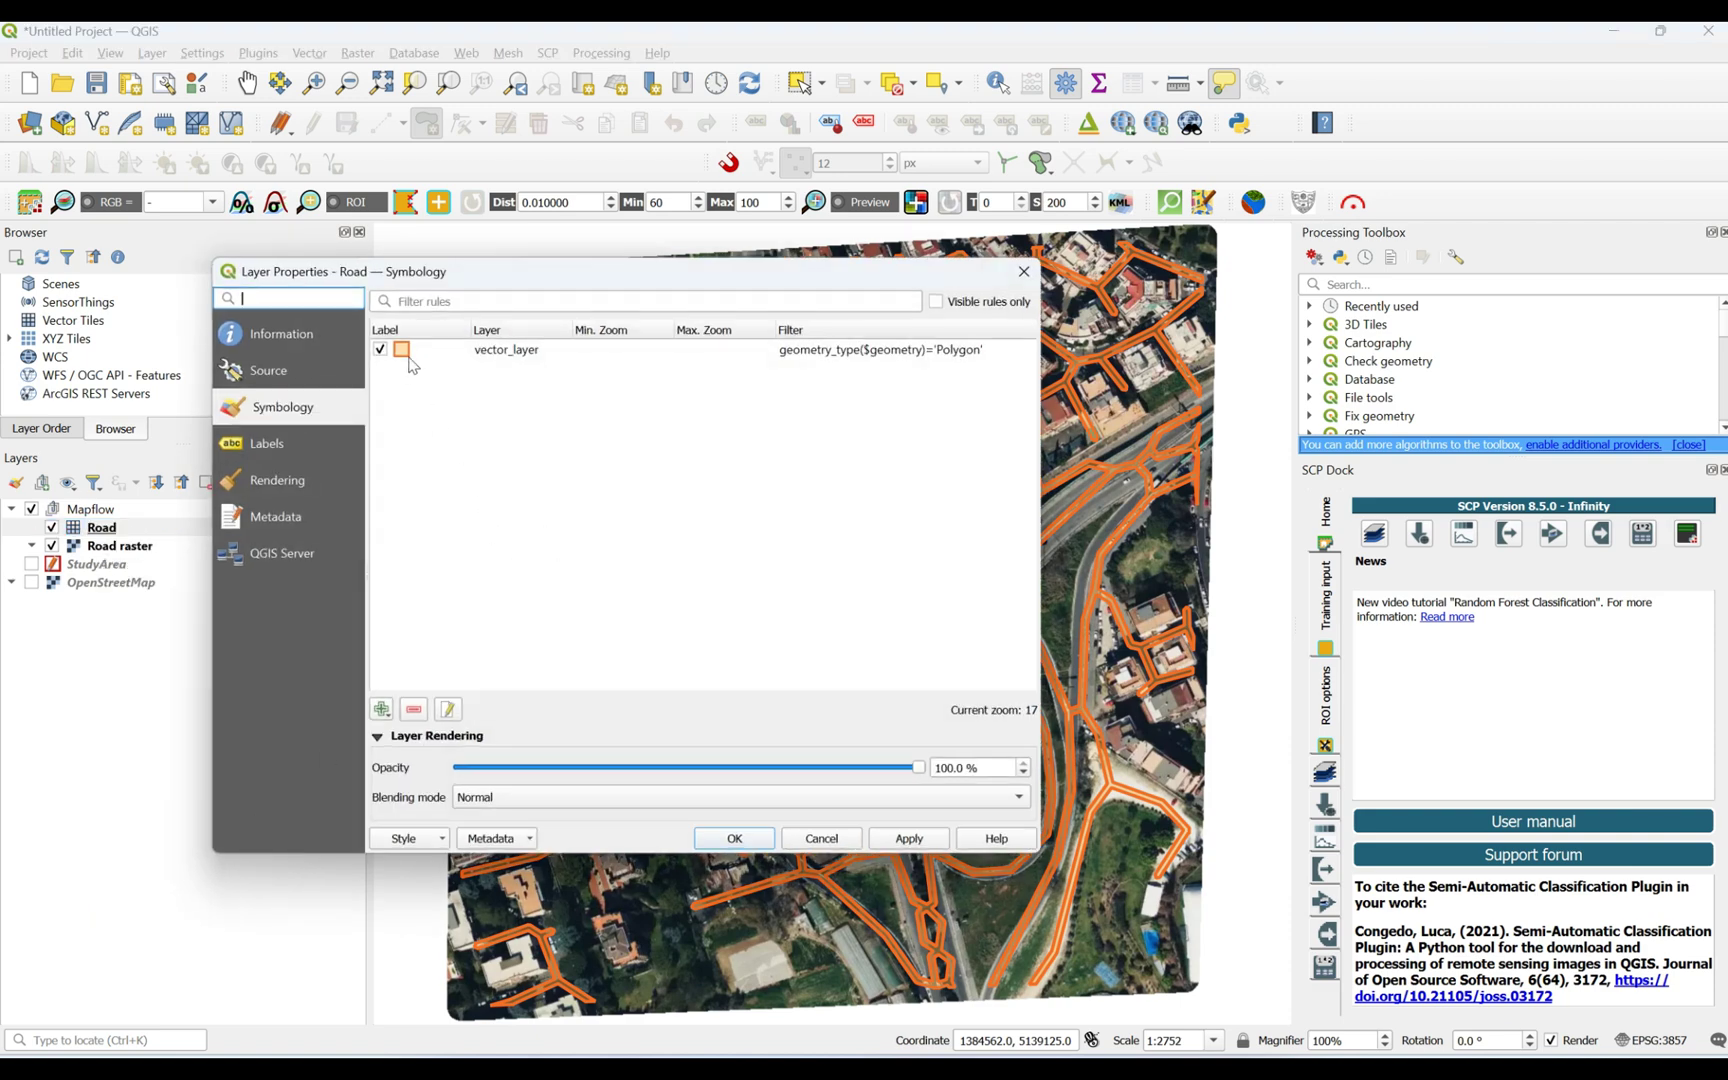
left_click(442, 356)
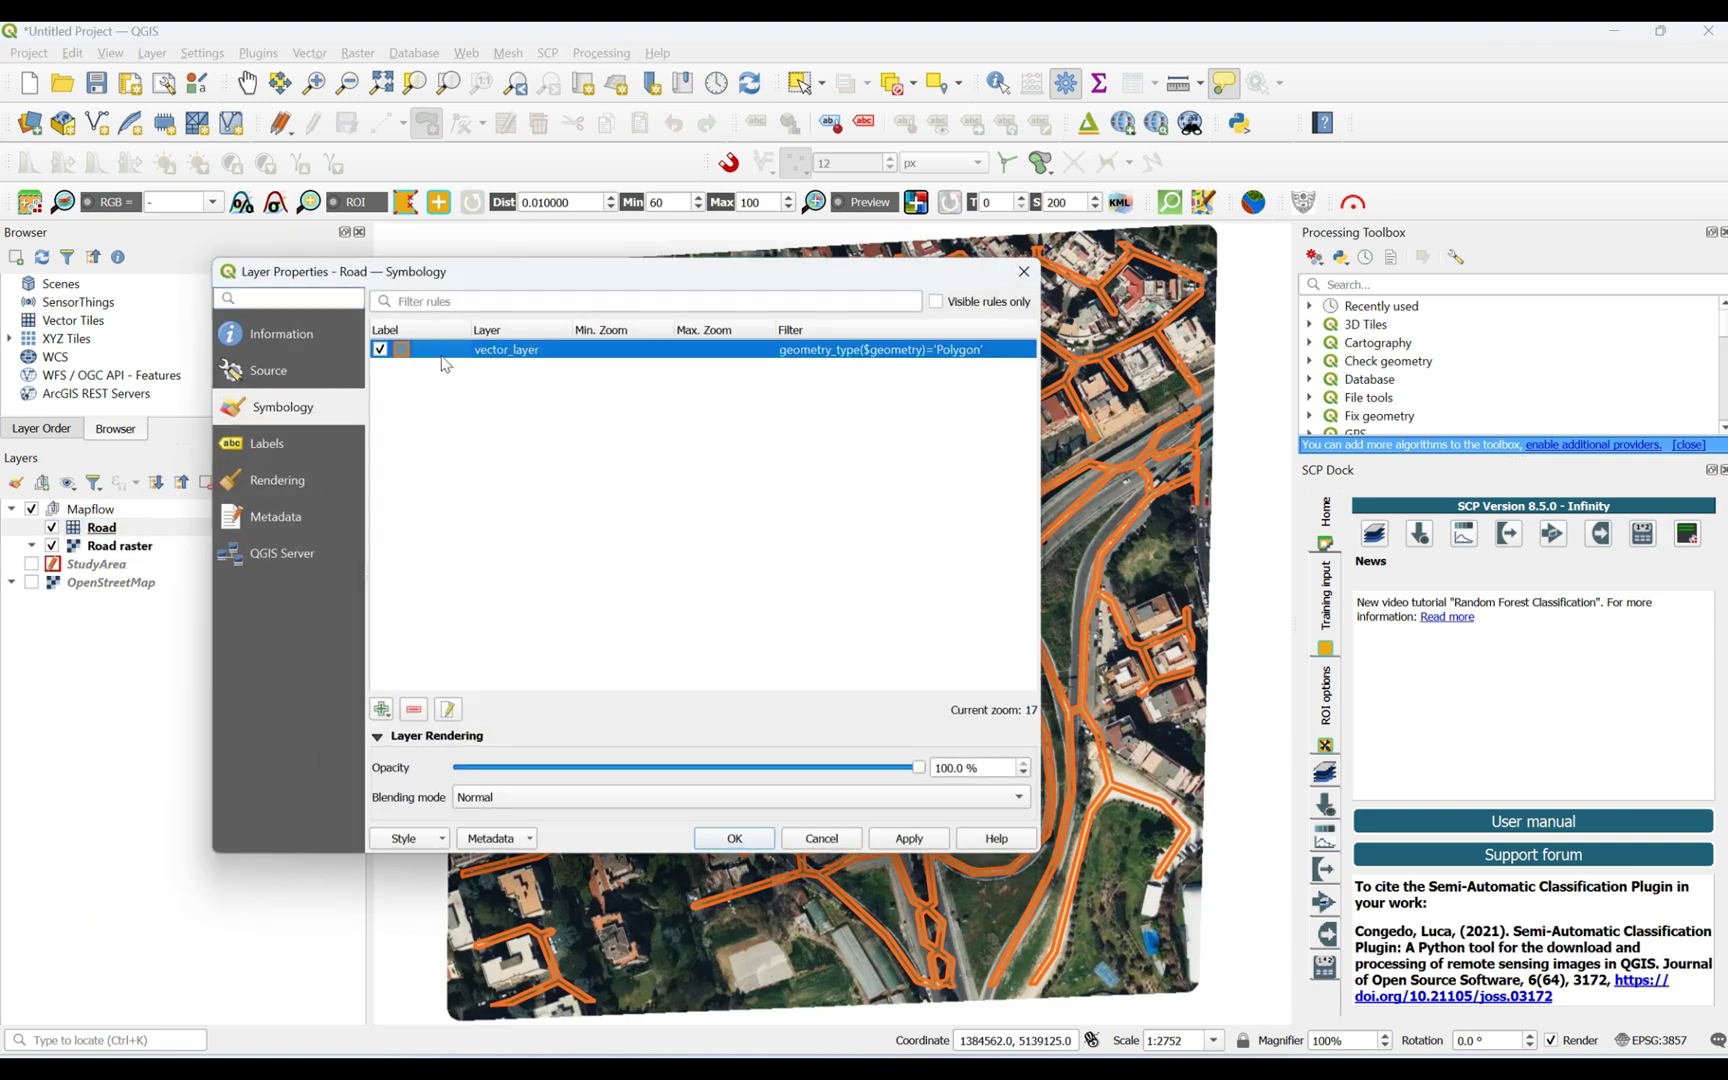
left_click(820, 838)
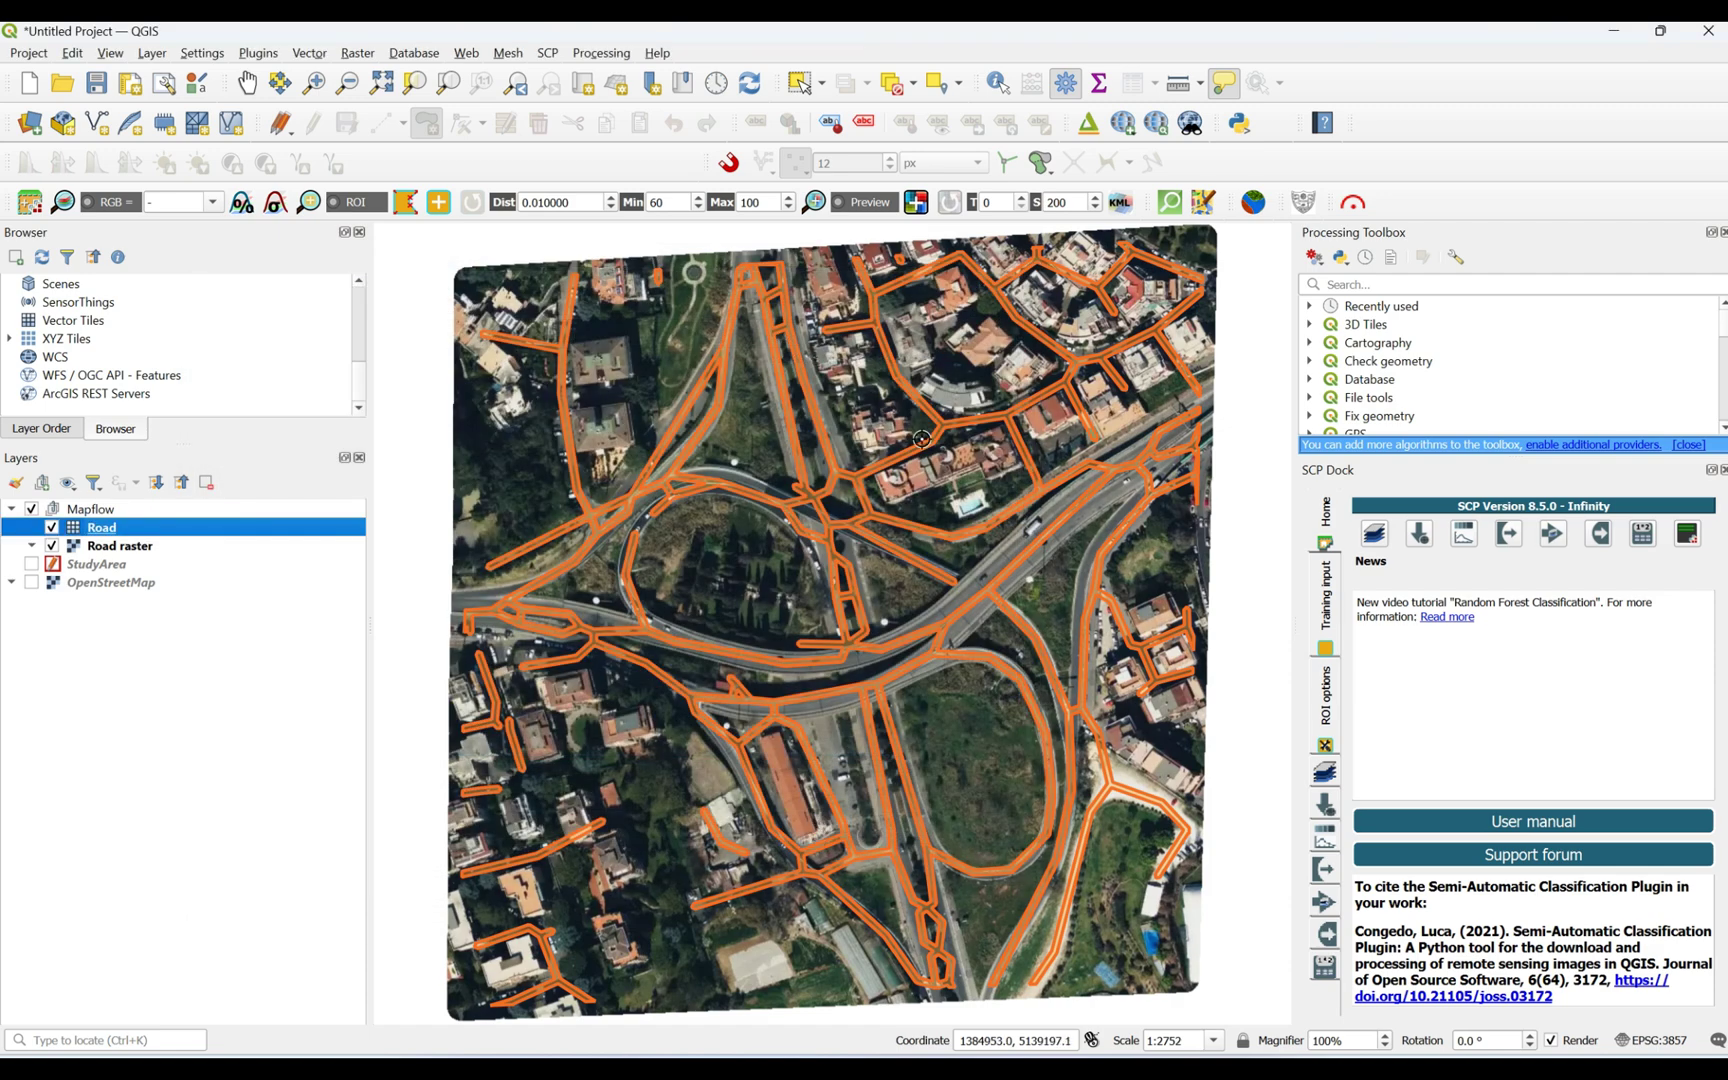
scroll(872, 713, "up", 2)
scroll(887, 617, "down", 2)
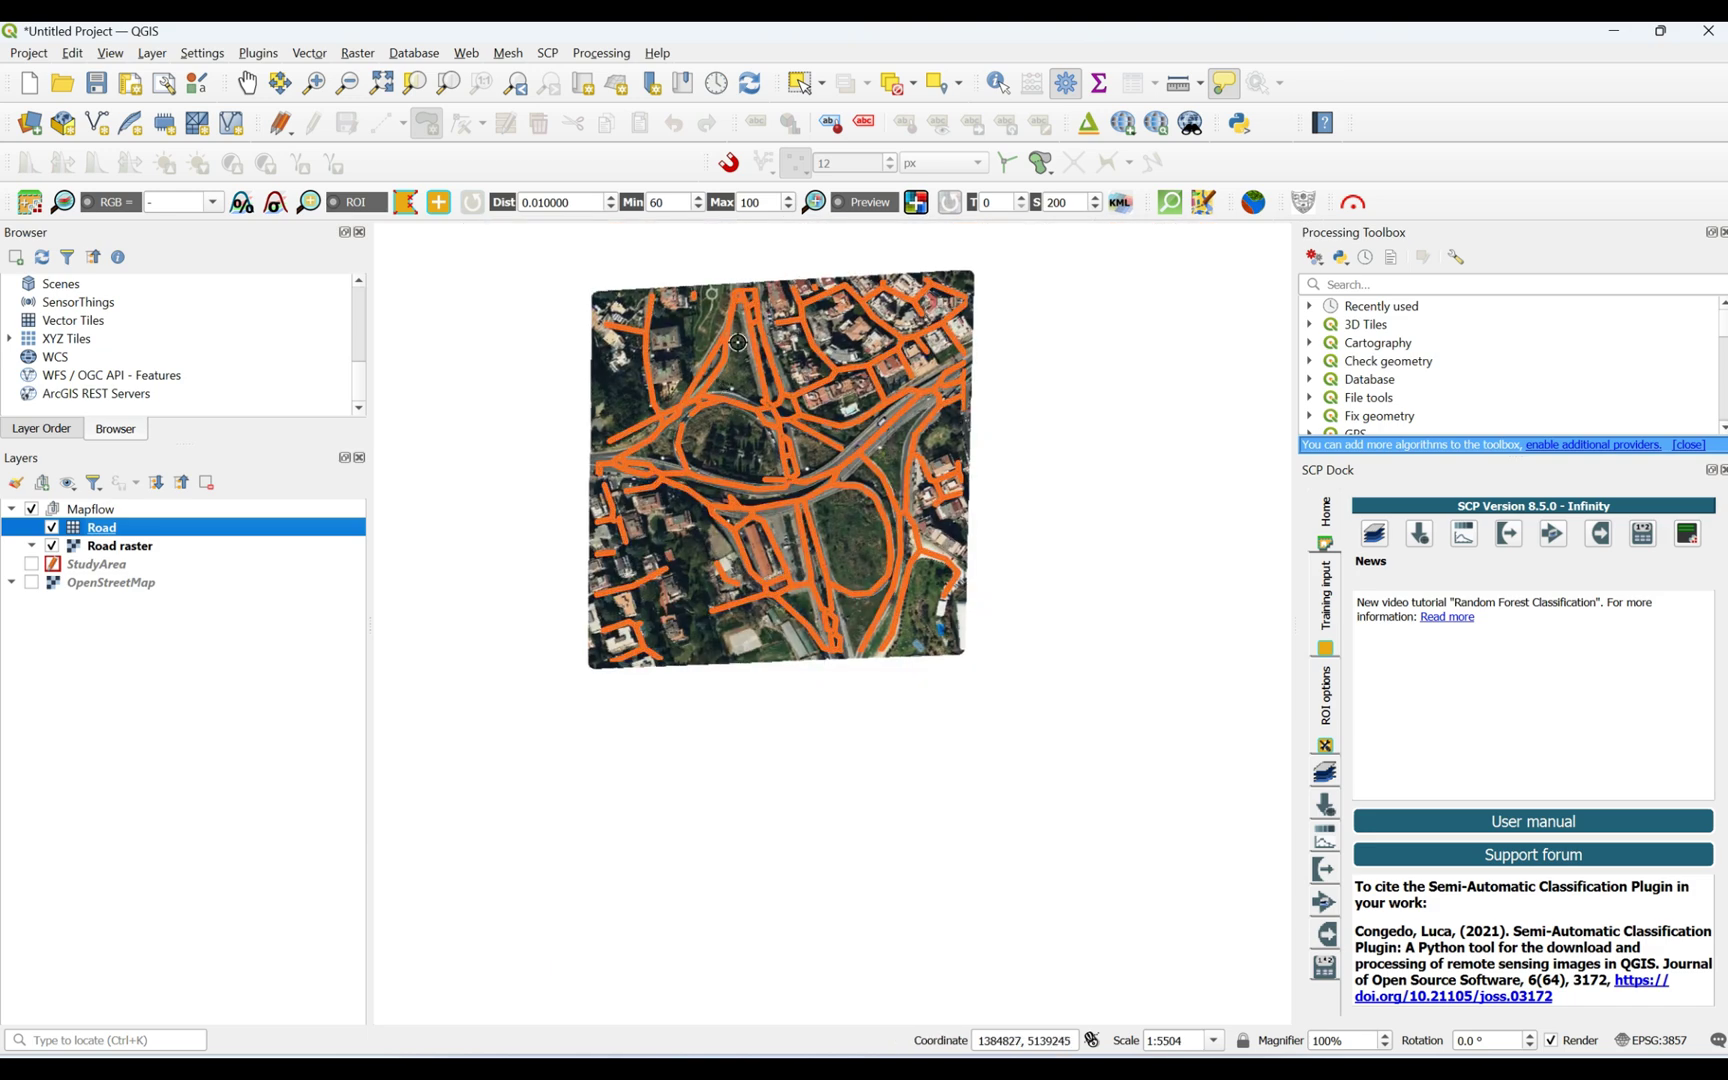
scroll(720, 385, "up", 2)
scroll(740, 339, "down", 2)
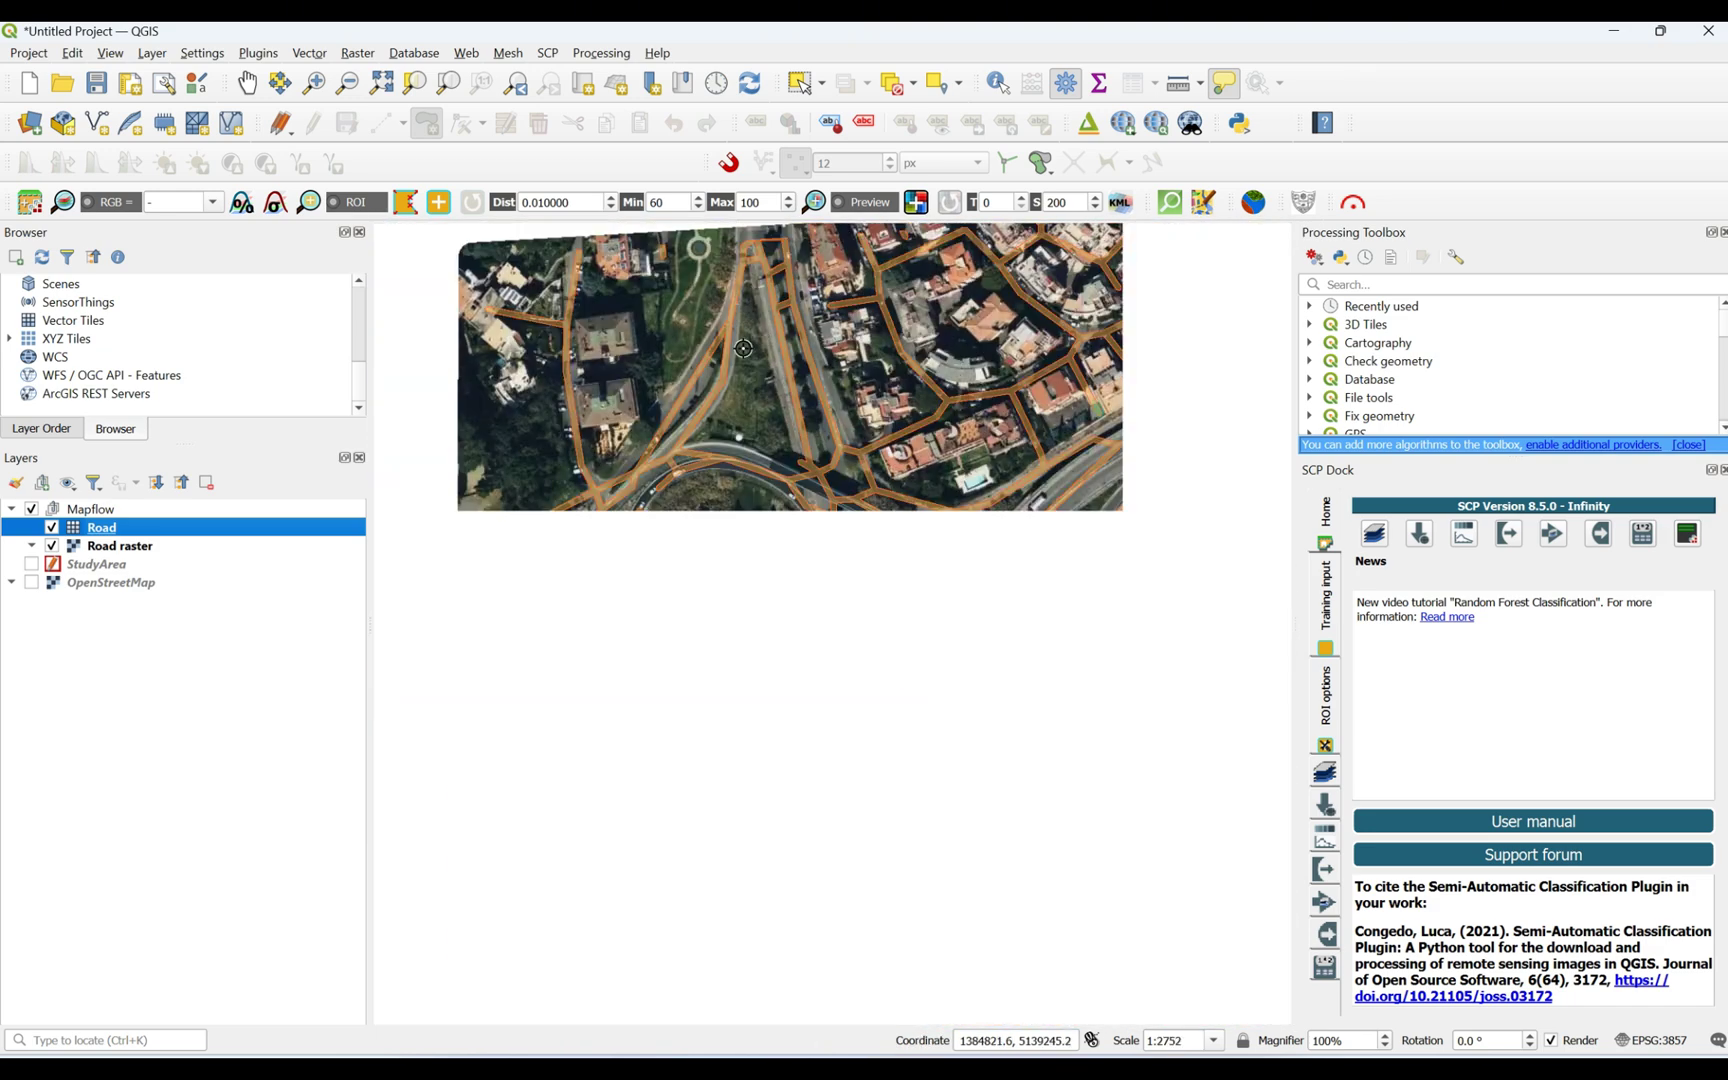
left_click(52, 546)
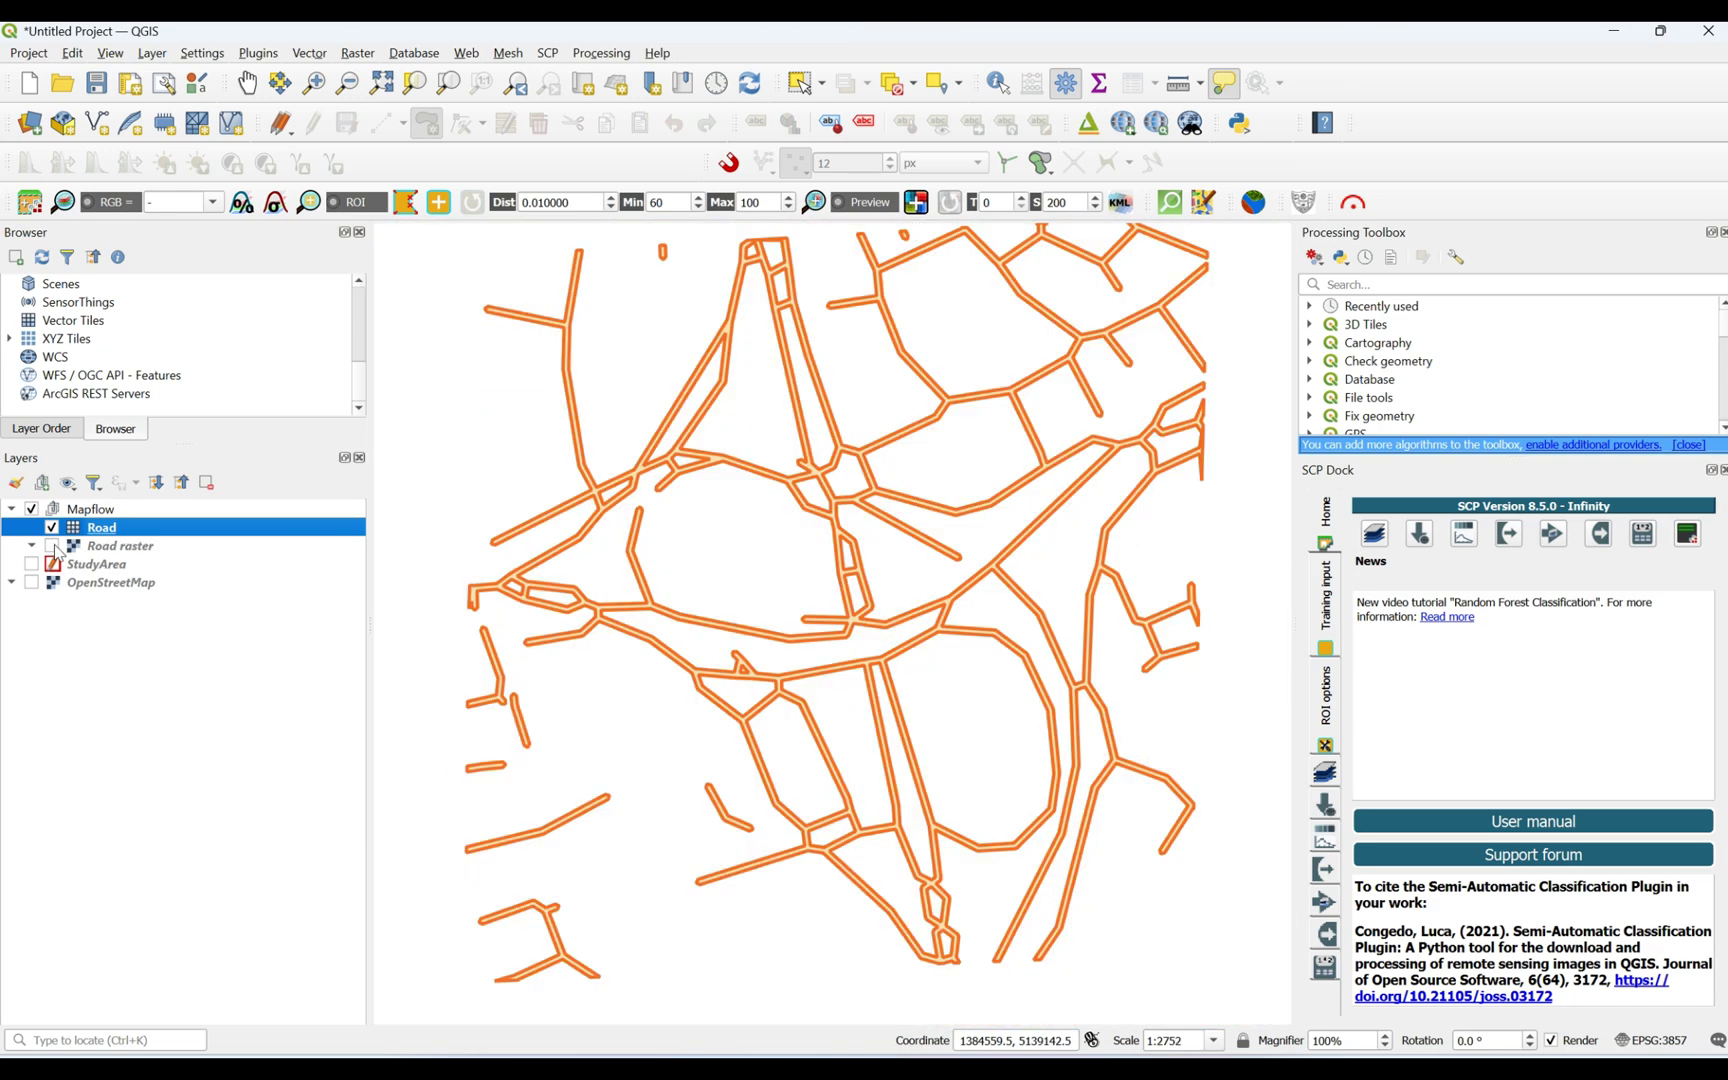
left_click(52, 546)
left_click(52, 546)
left_click(52, 546)
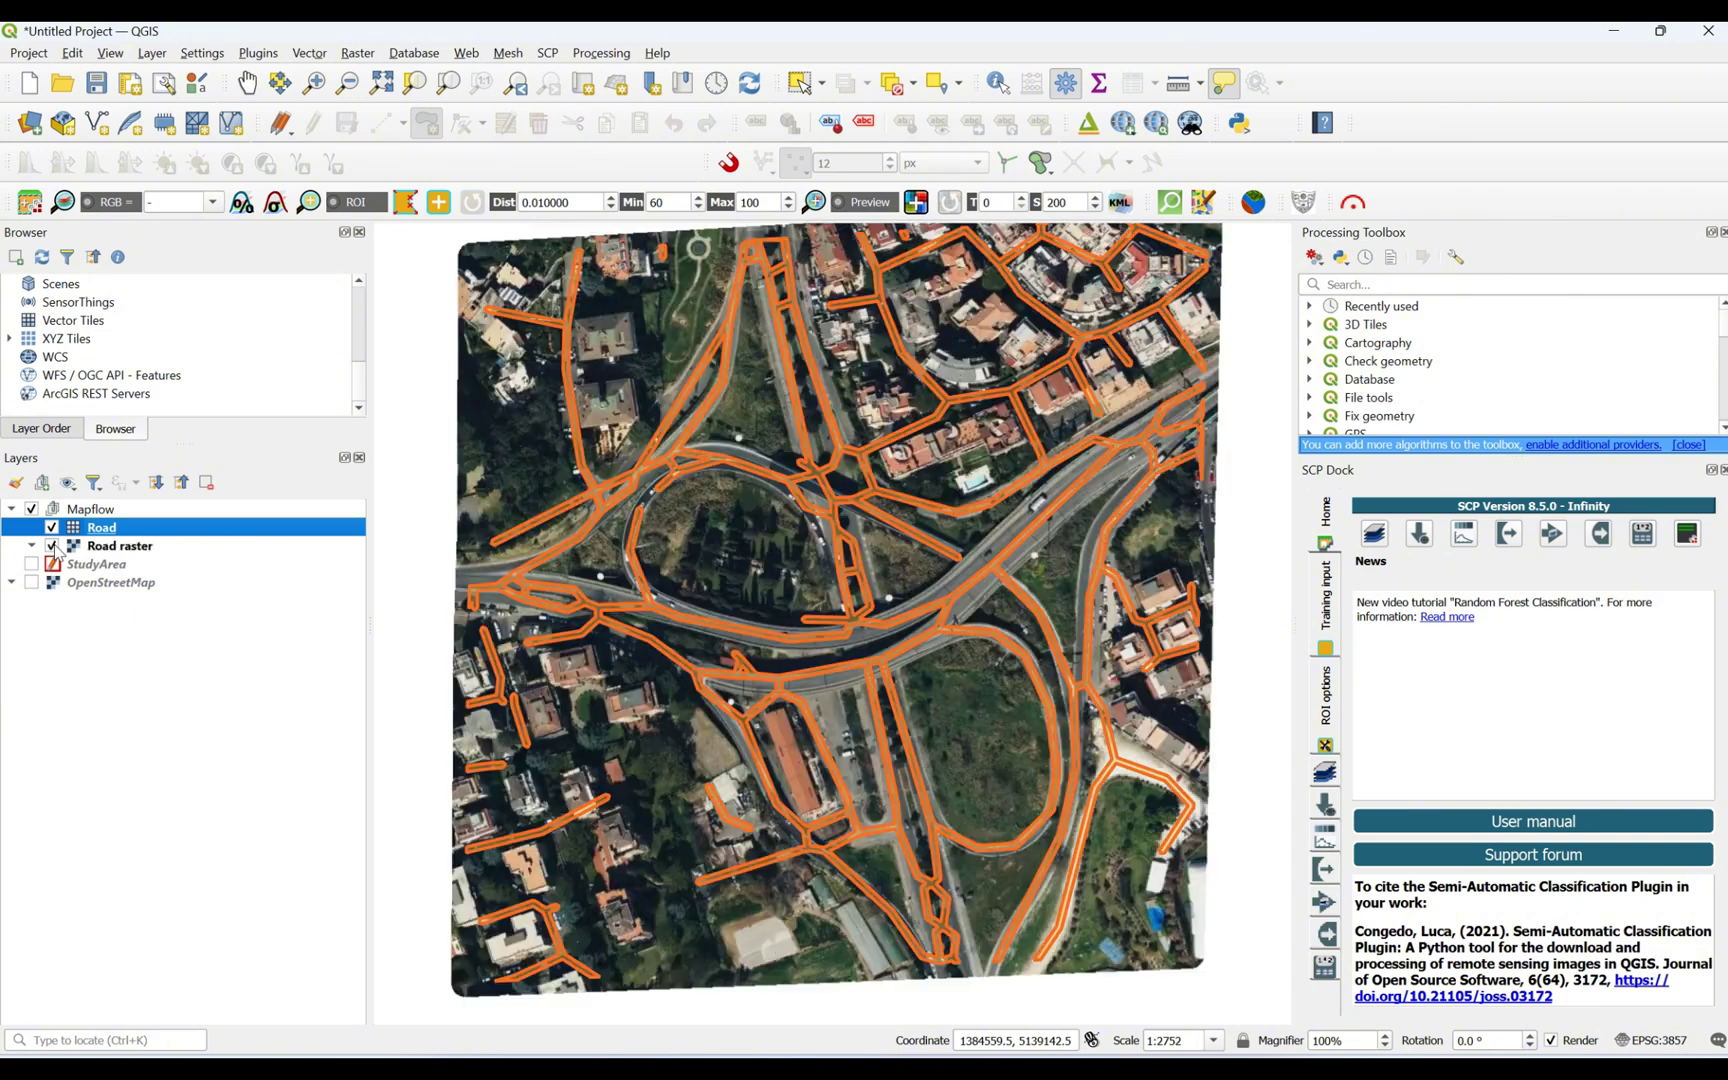
scroll(891, 426, "down", 1)
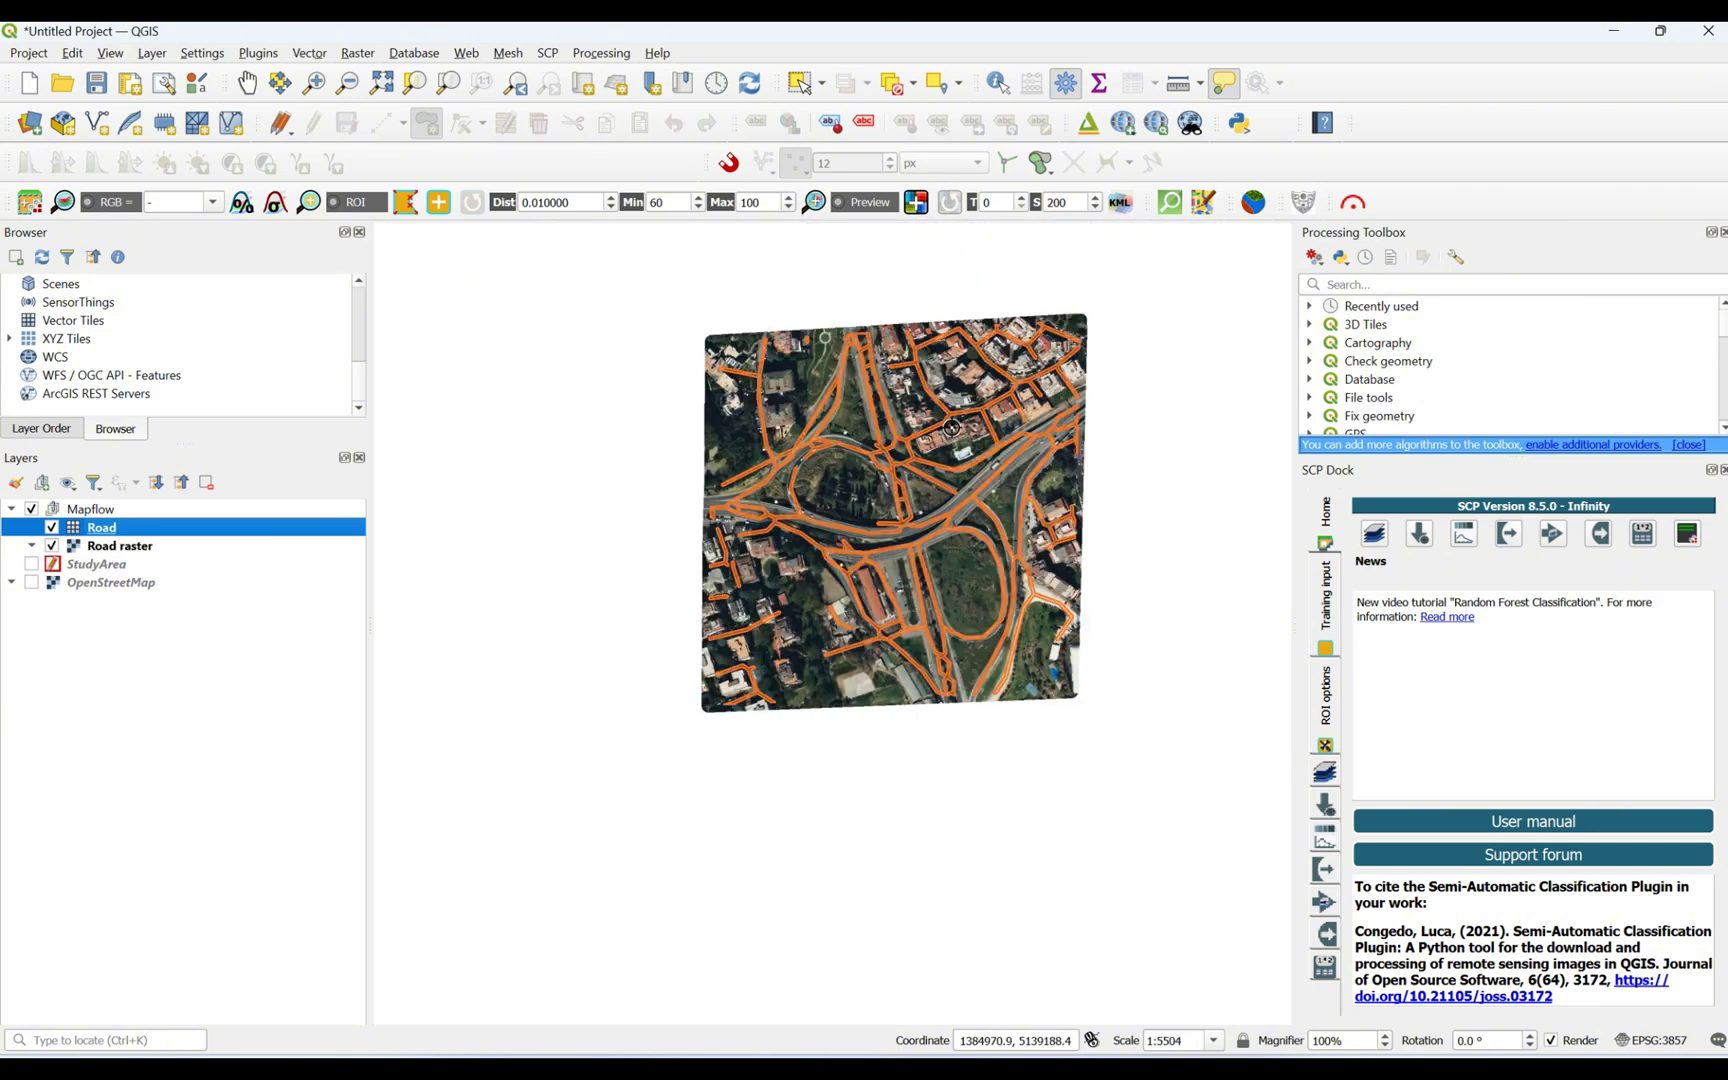
scroll(885, 371, "up", 1)
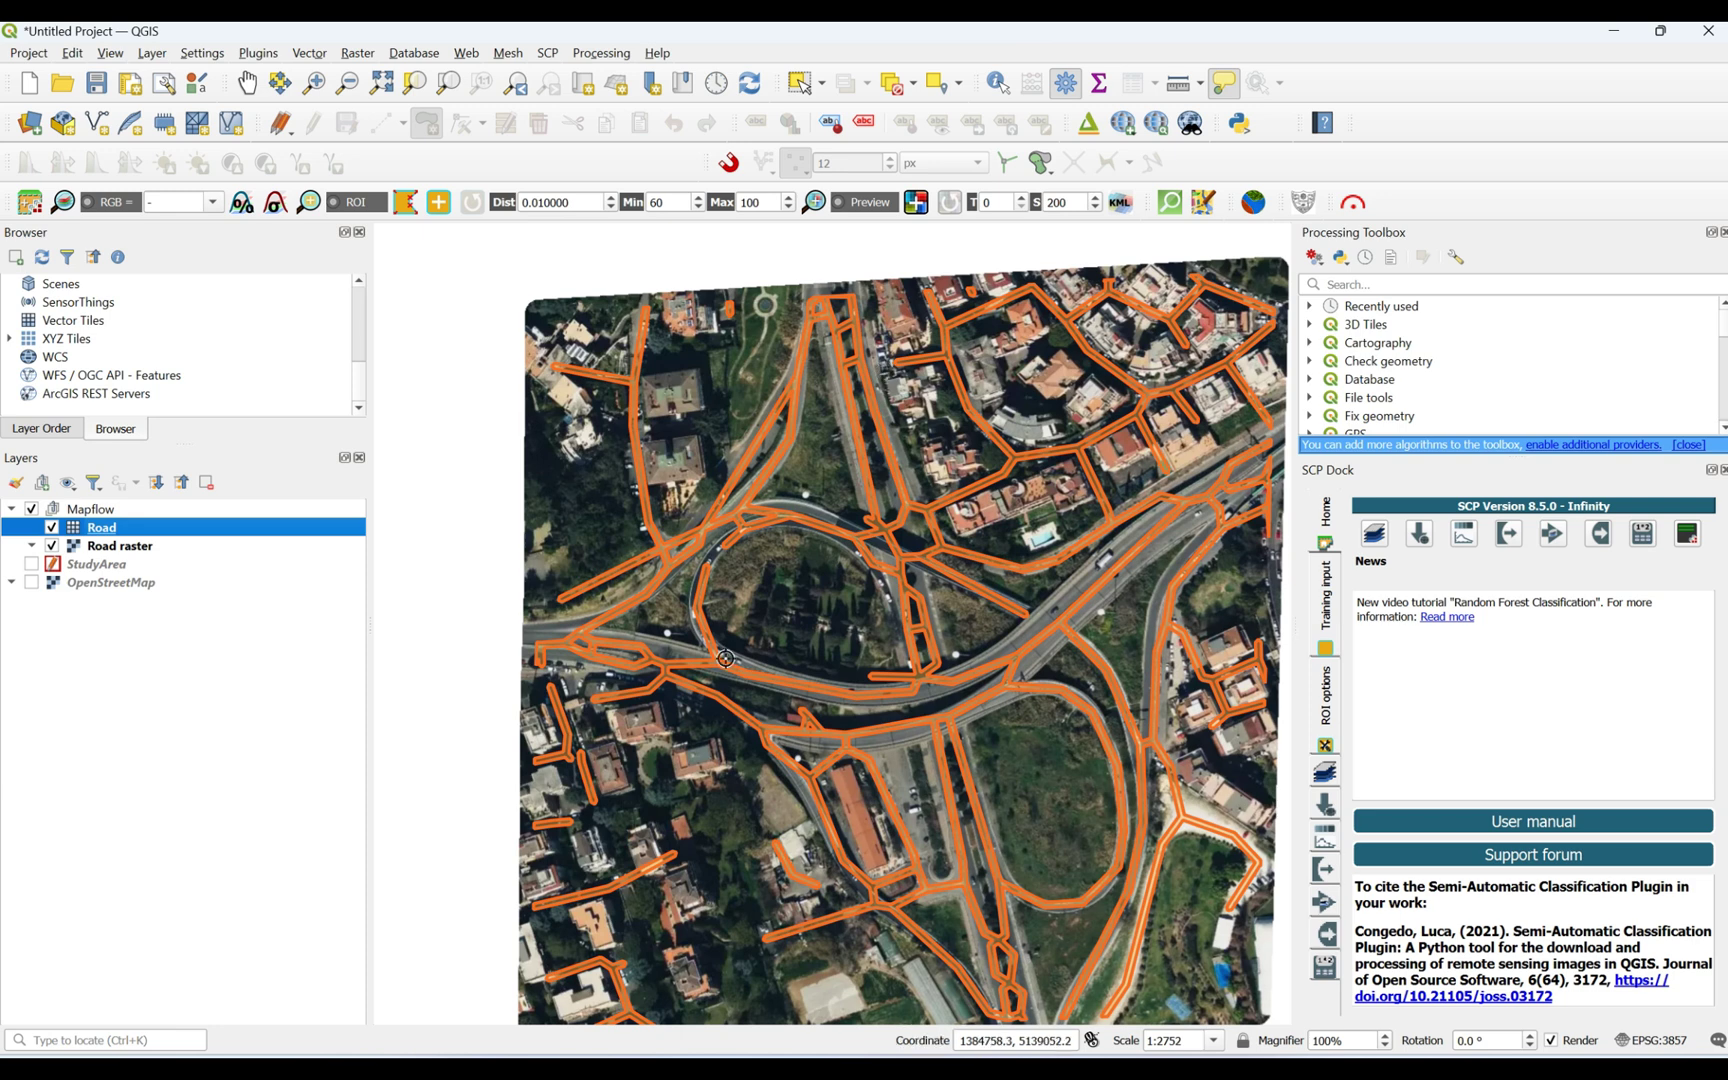
scroll(916, 529, "down", 1)
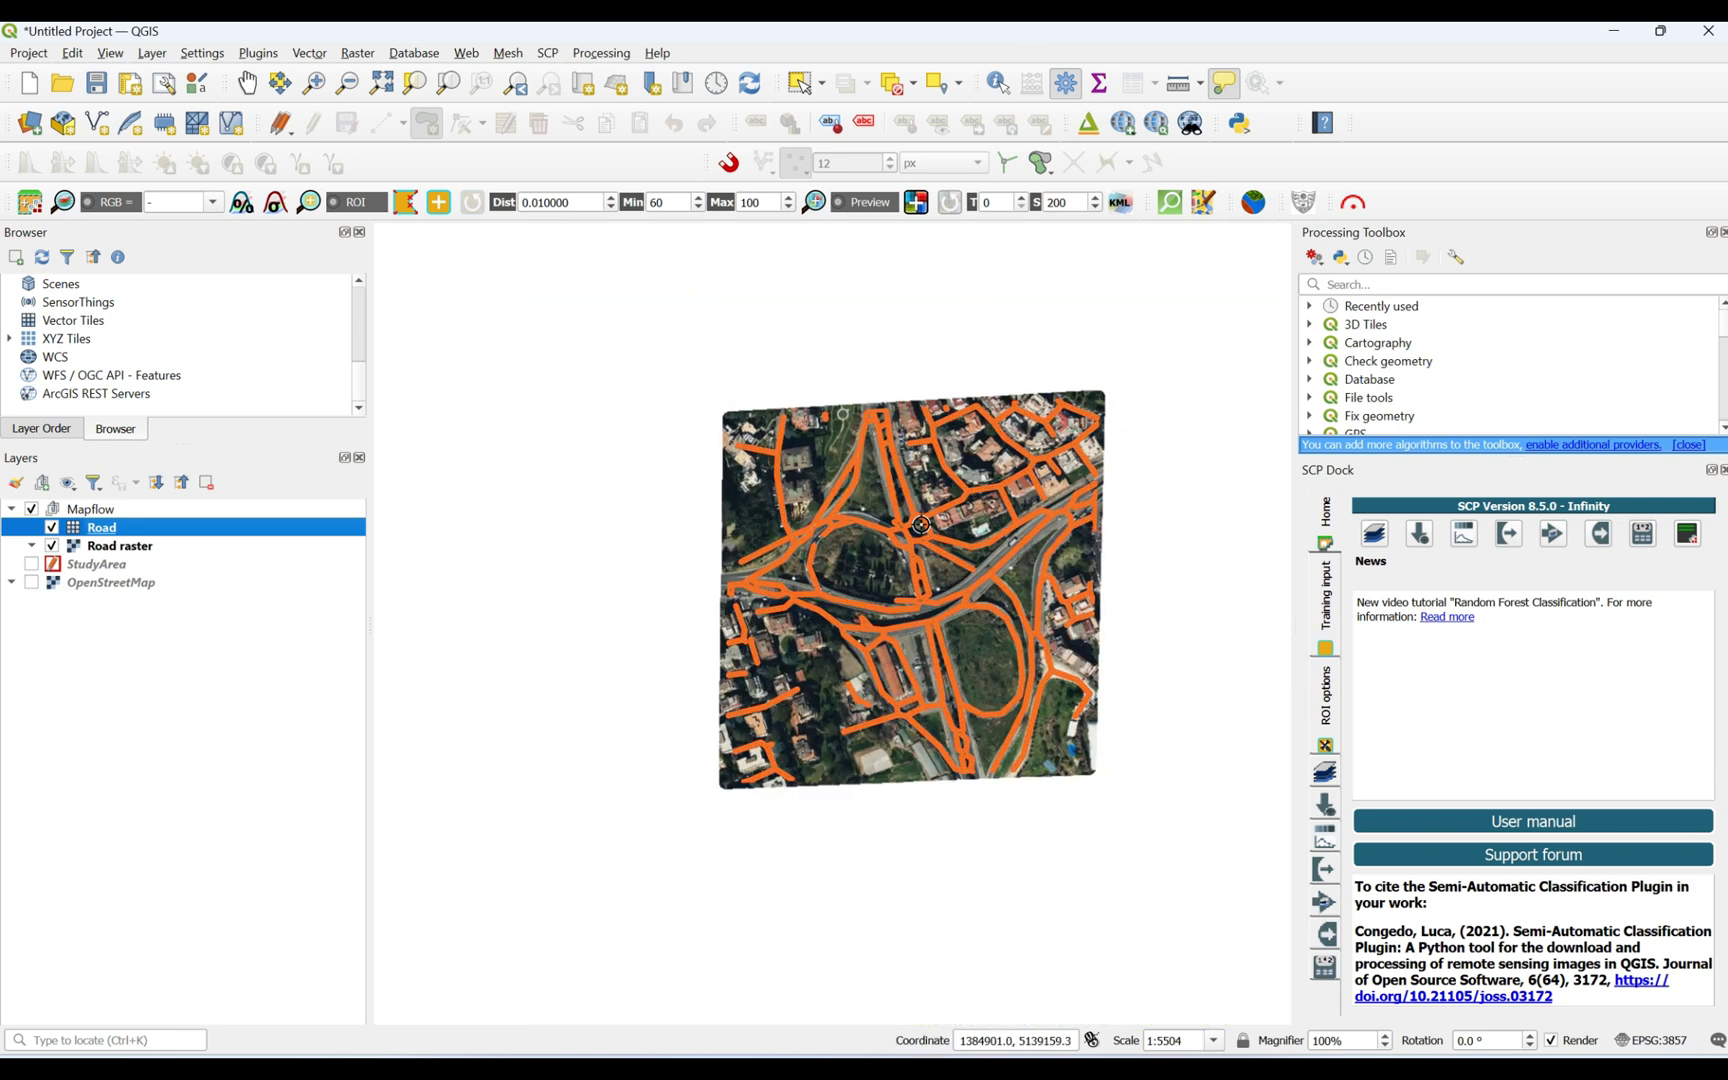
scroll(948, 720, "up", 1)
scroll(980, 812, "up", 1)
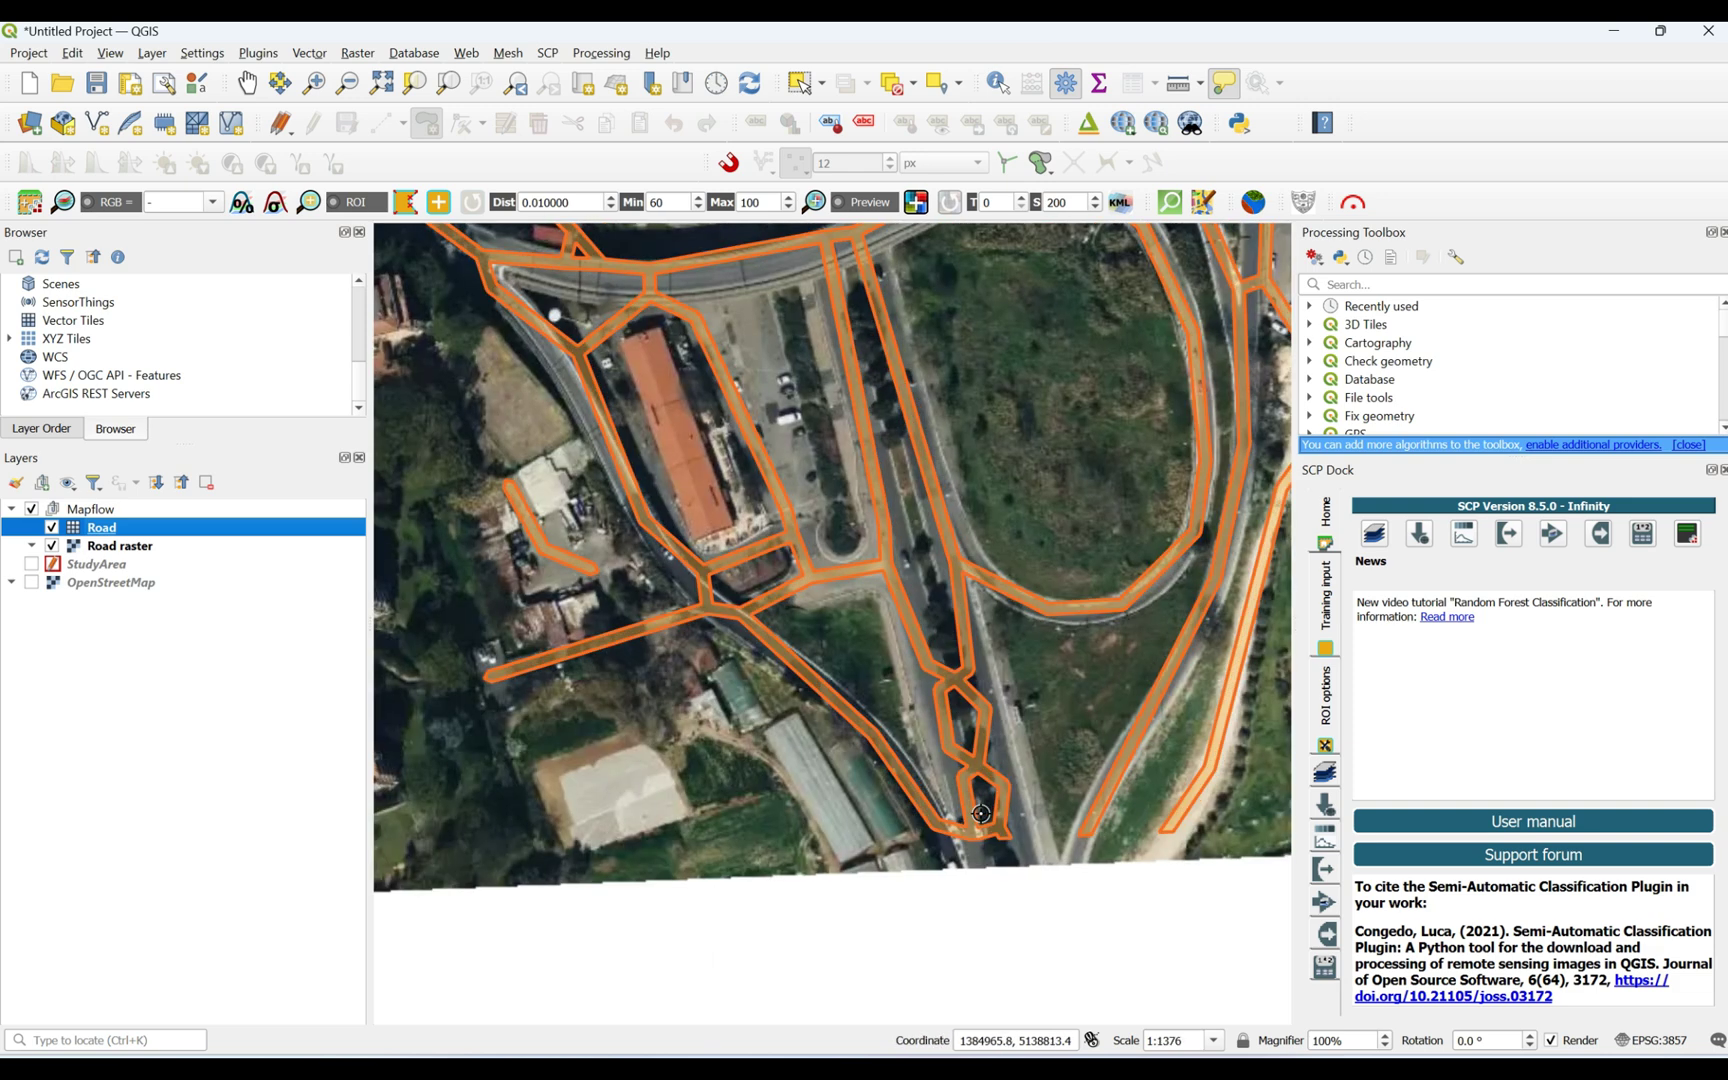
scroll(705, 615, "up", 1)
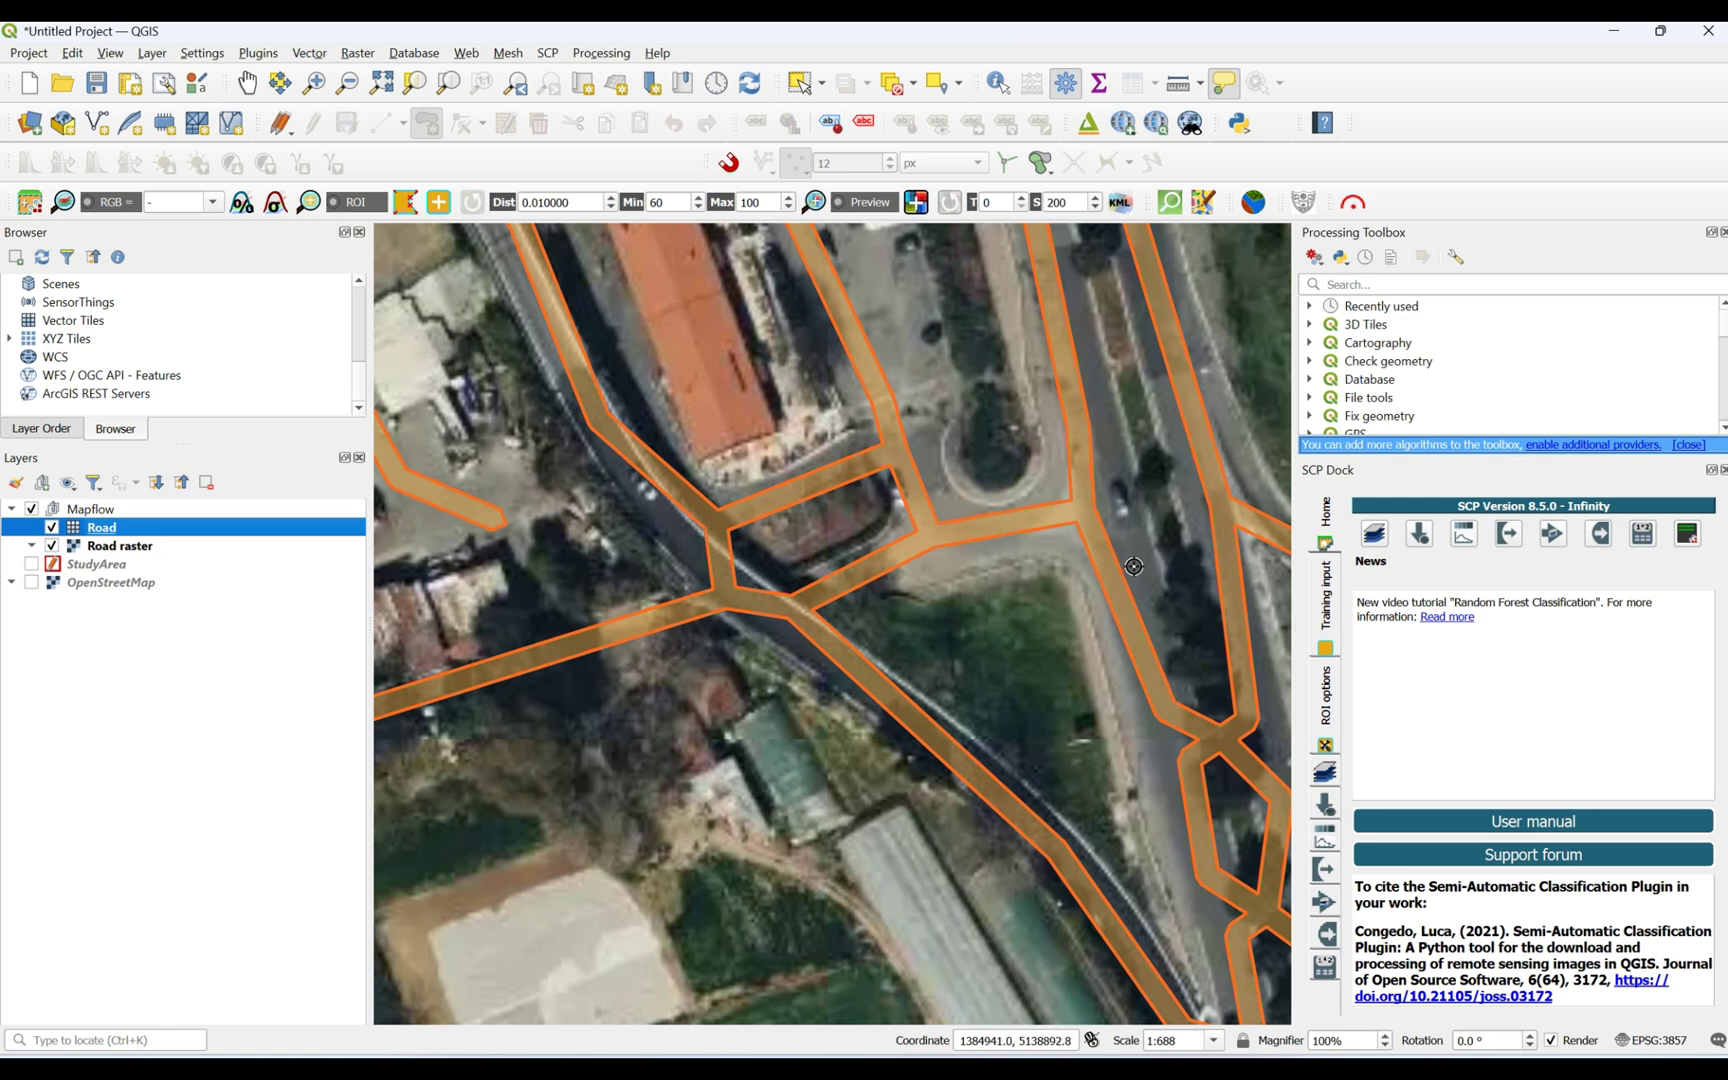
scroll(768, 554, "down", 2)
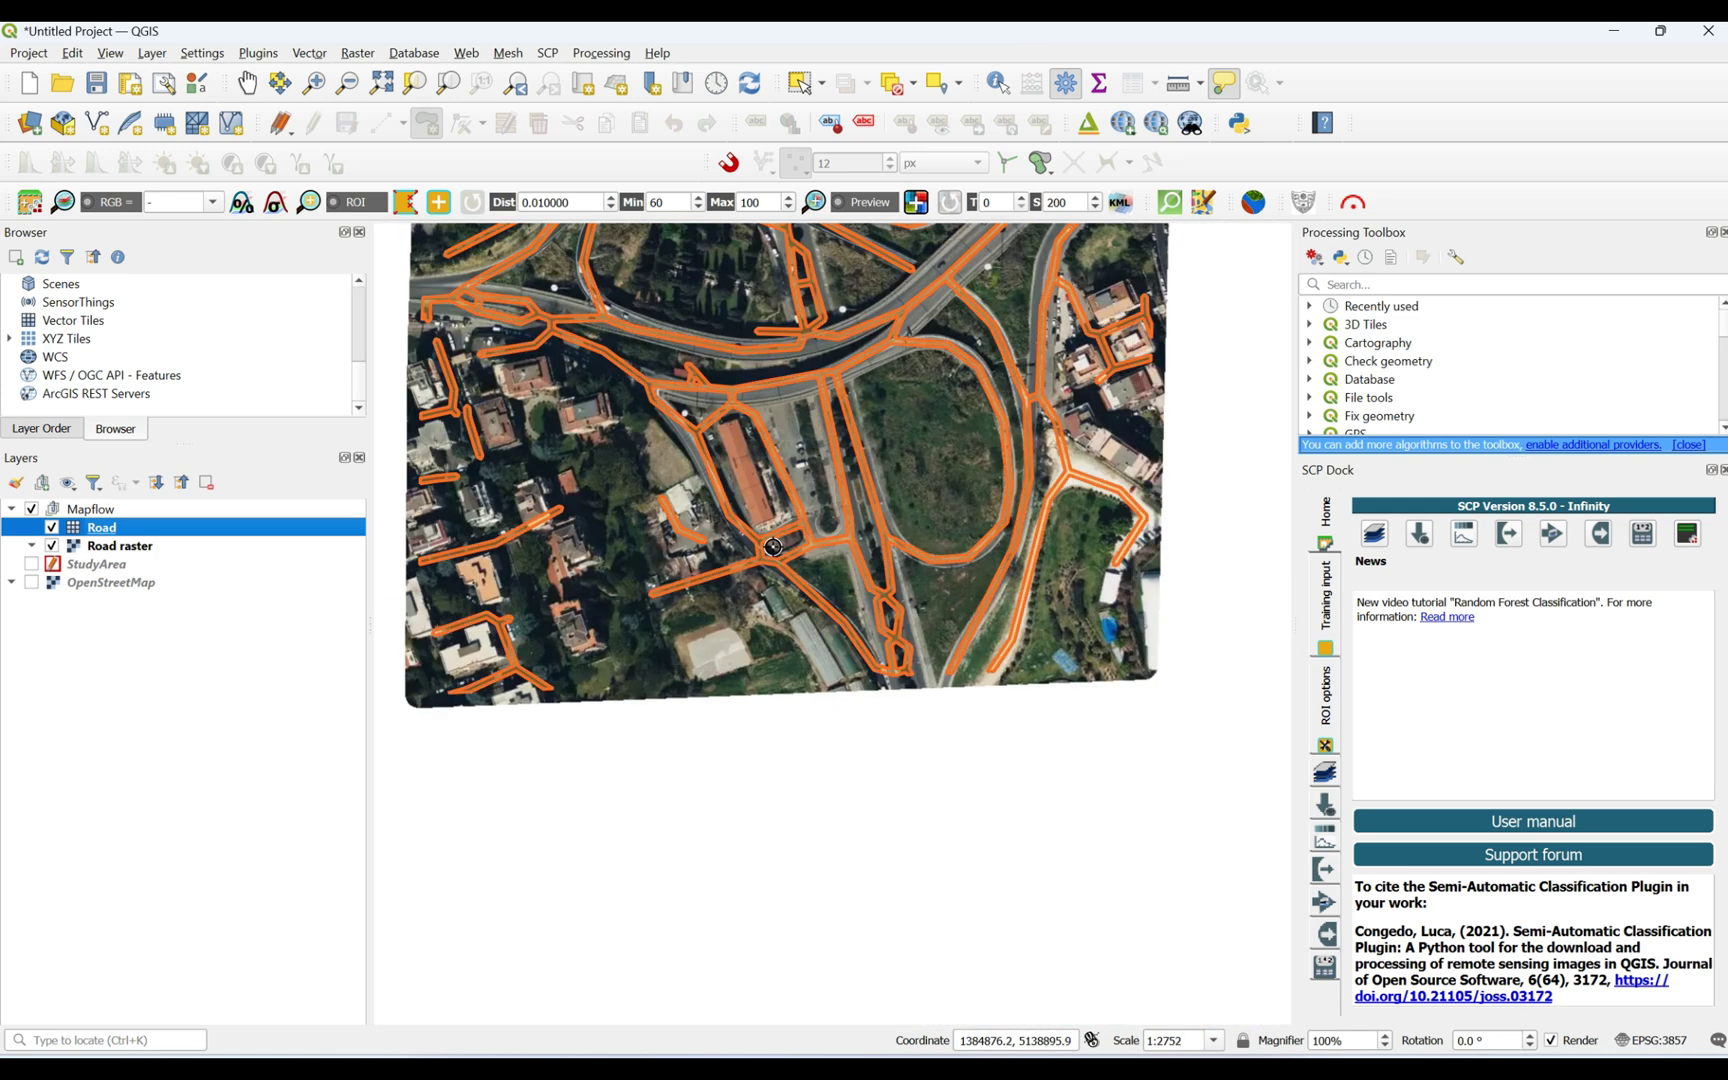
scroll(462, 543, "up", 1)
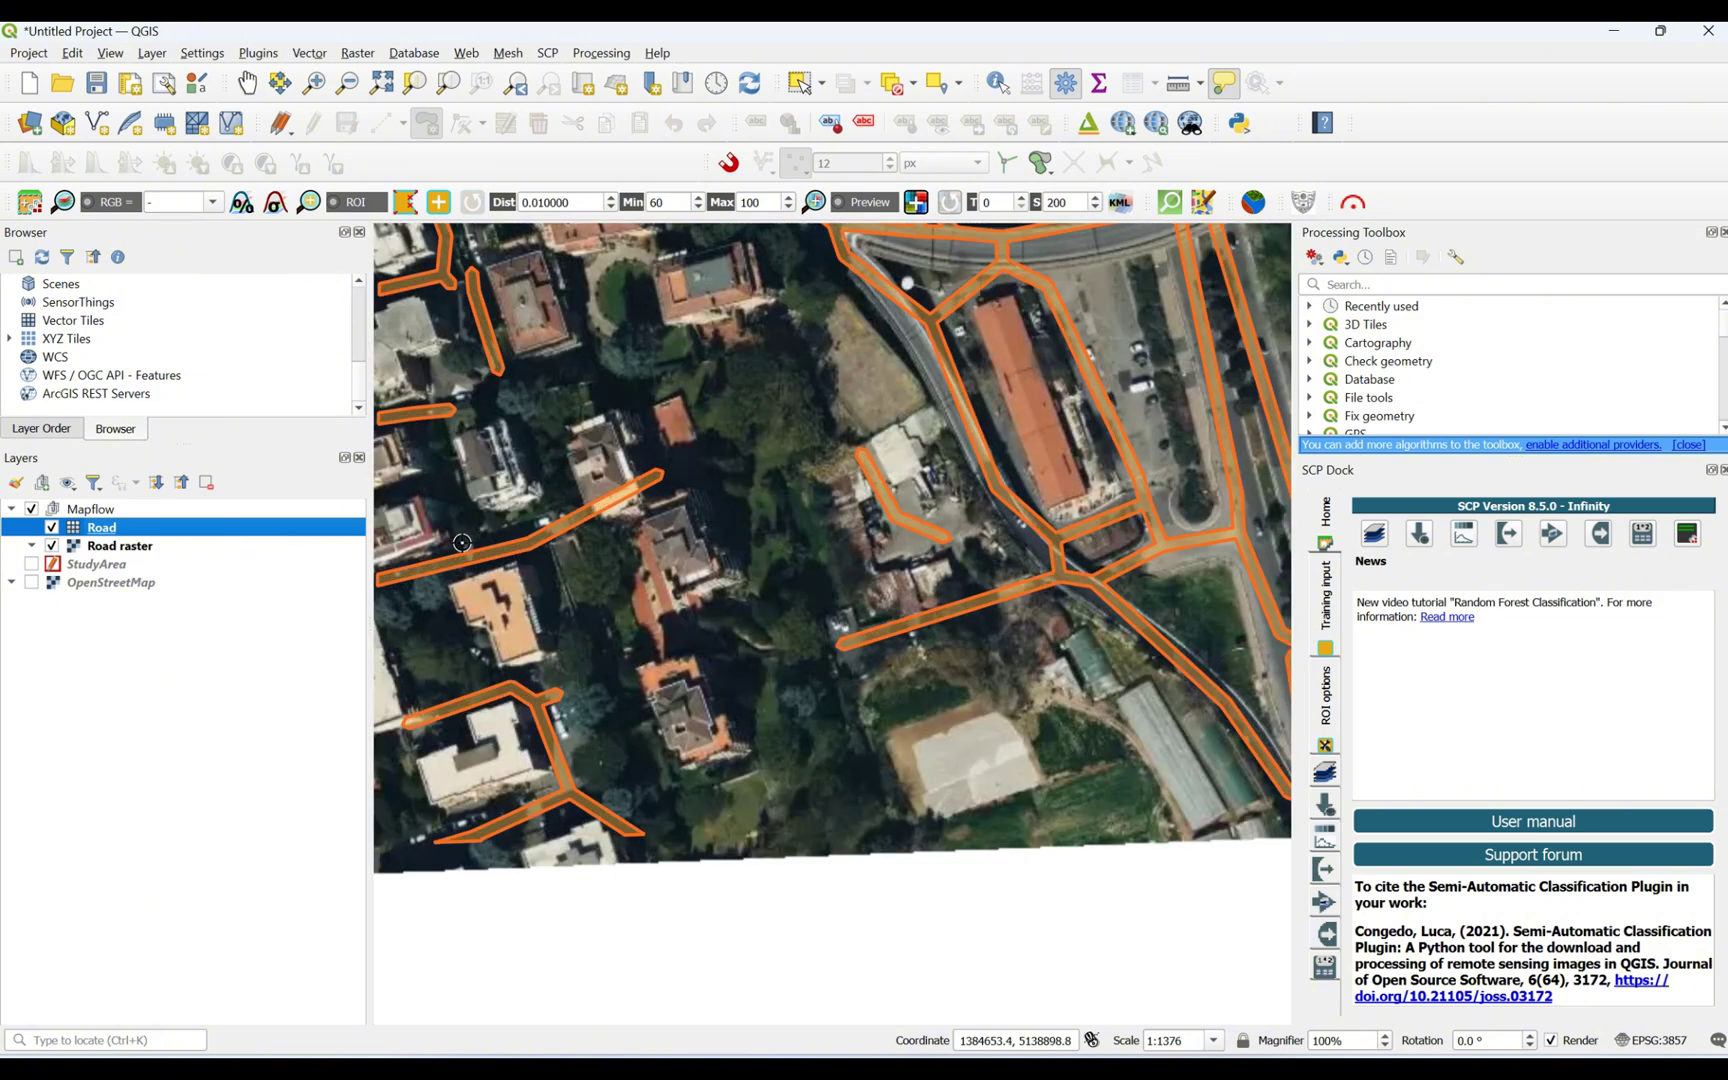
scroll(462, 543, "down", 1)
scroll(547, 523, "up", 1)
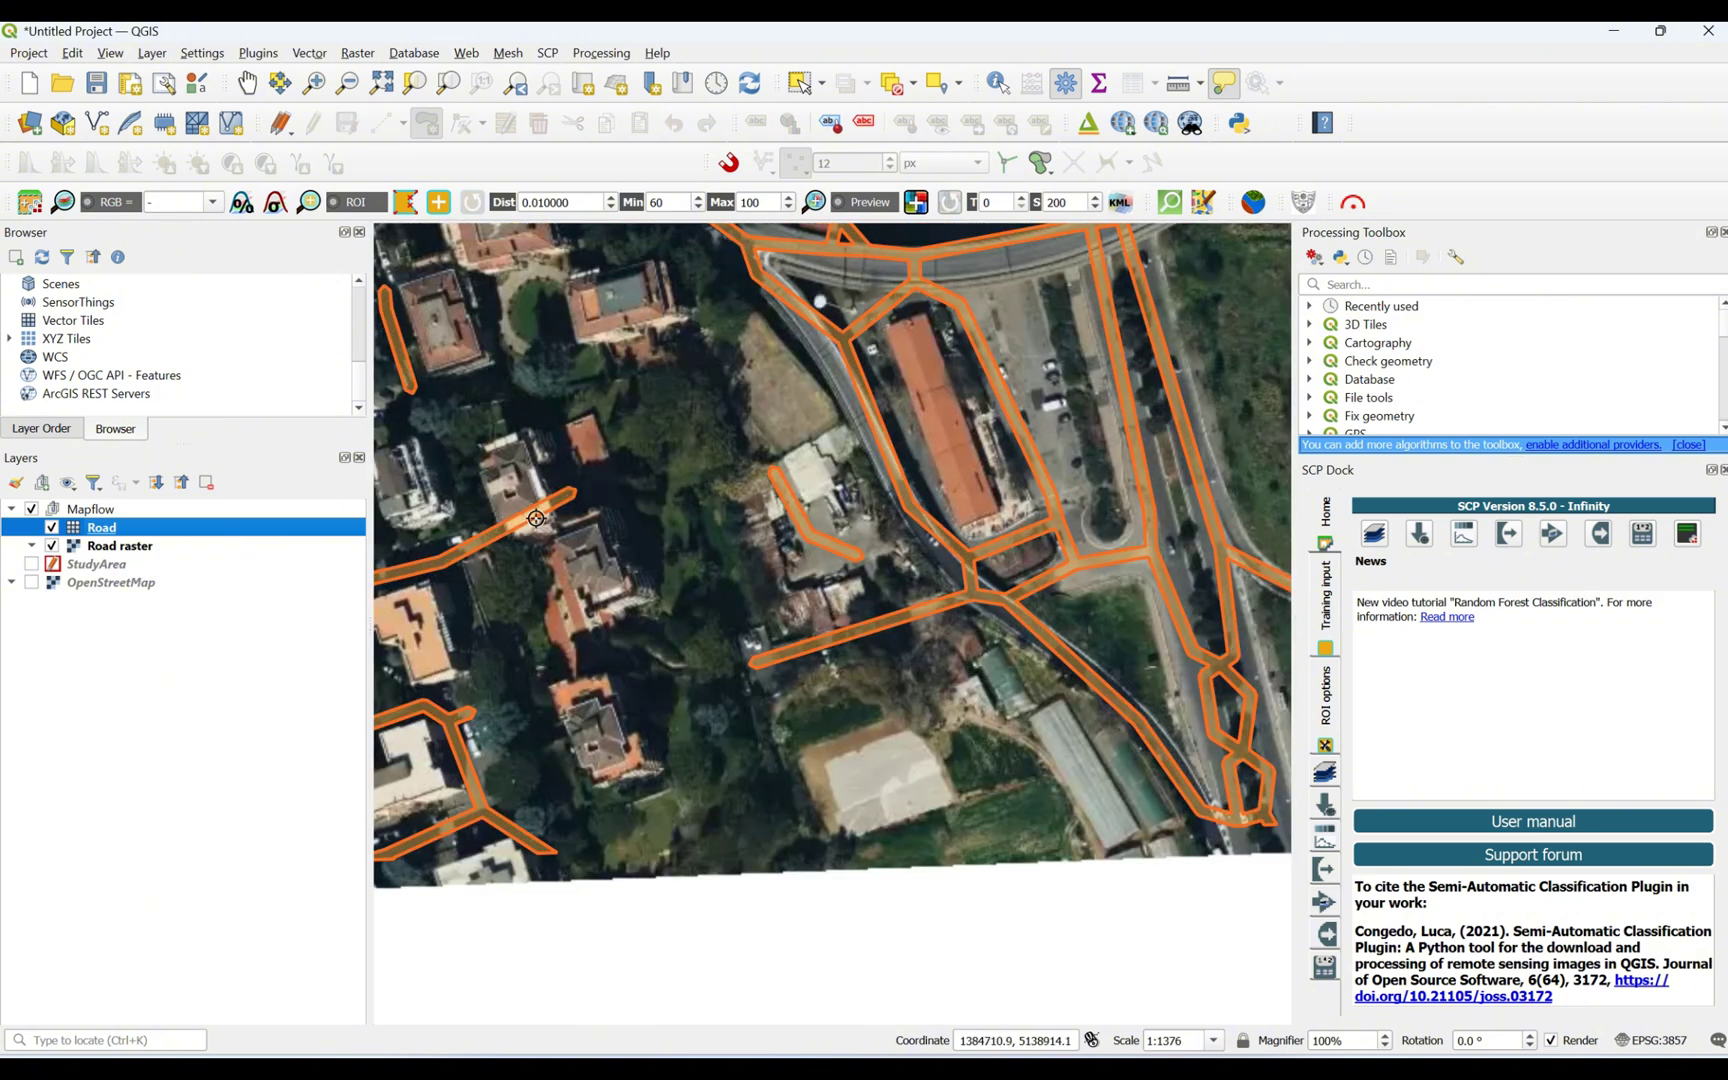
scroll(538, 532, "down", 1)
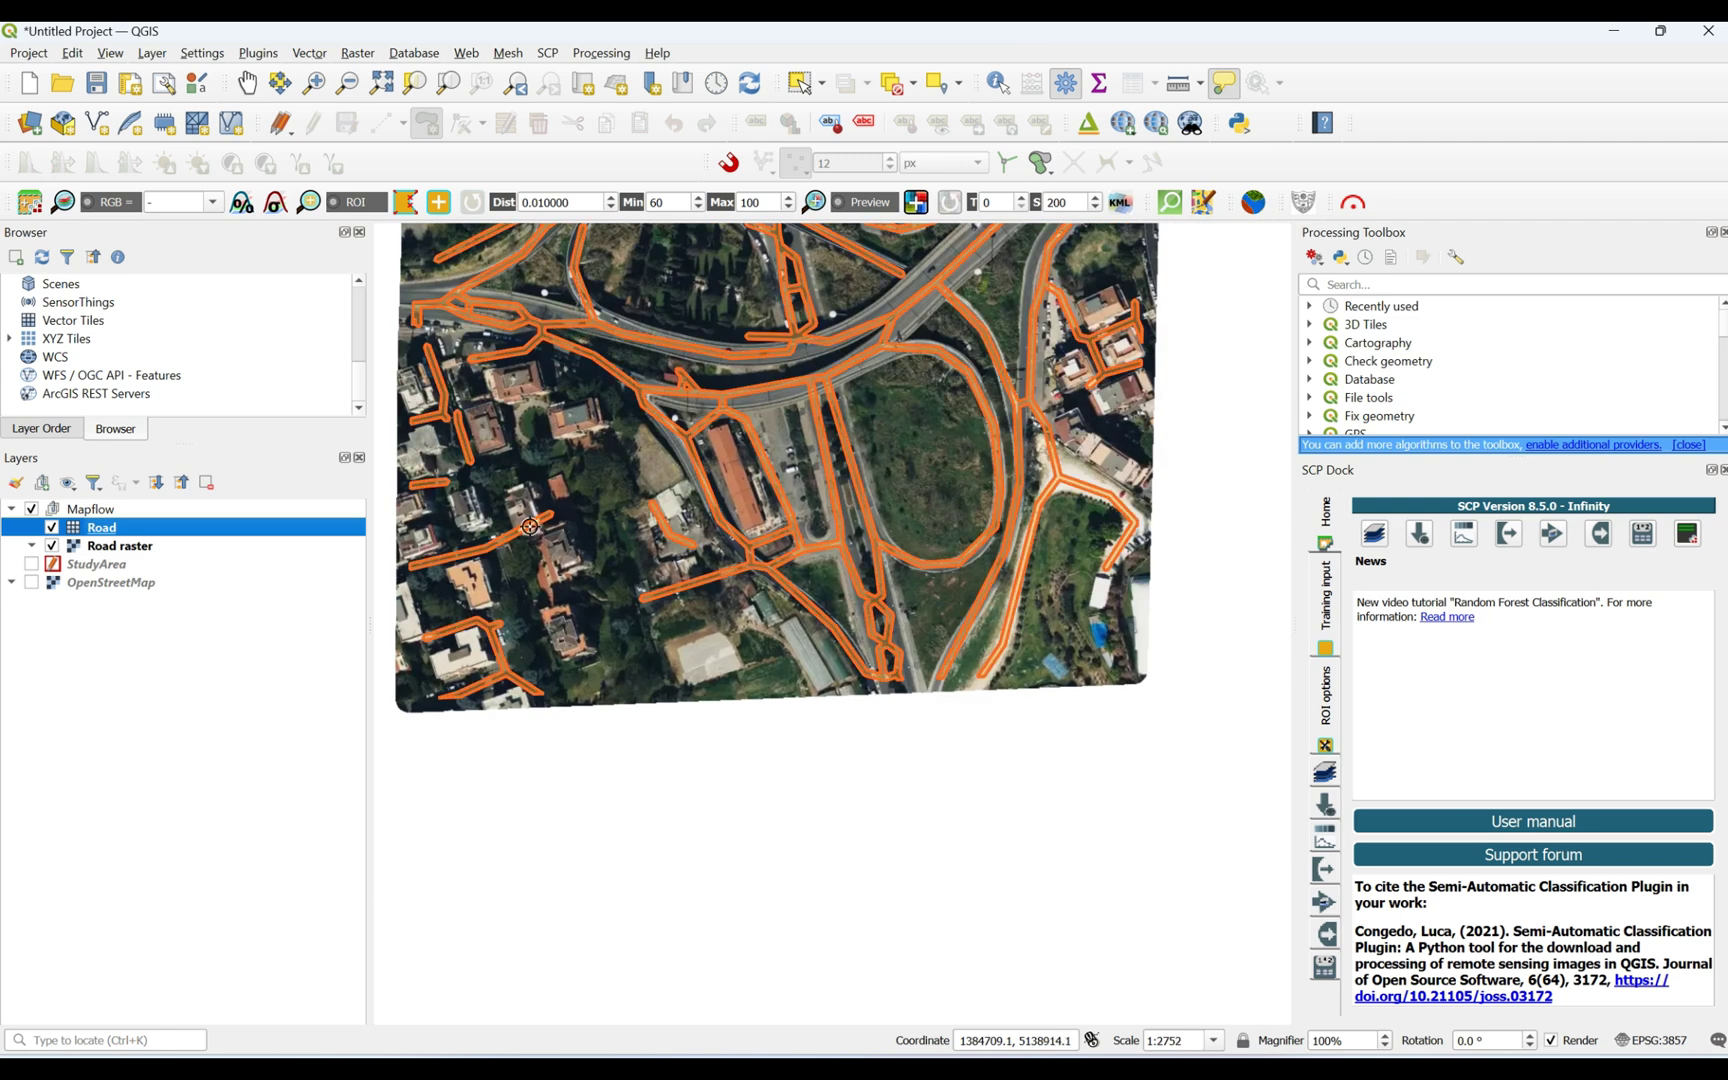
scroll(830, 520, "down", 1)
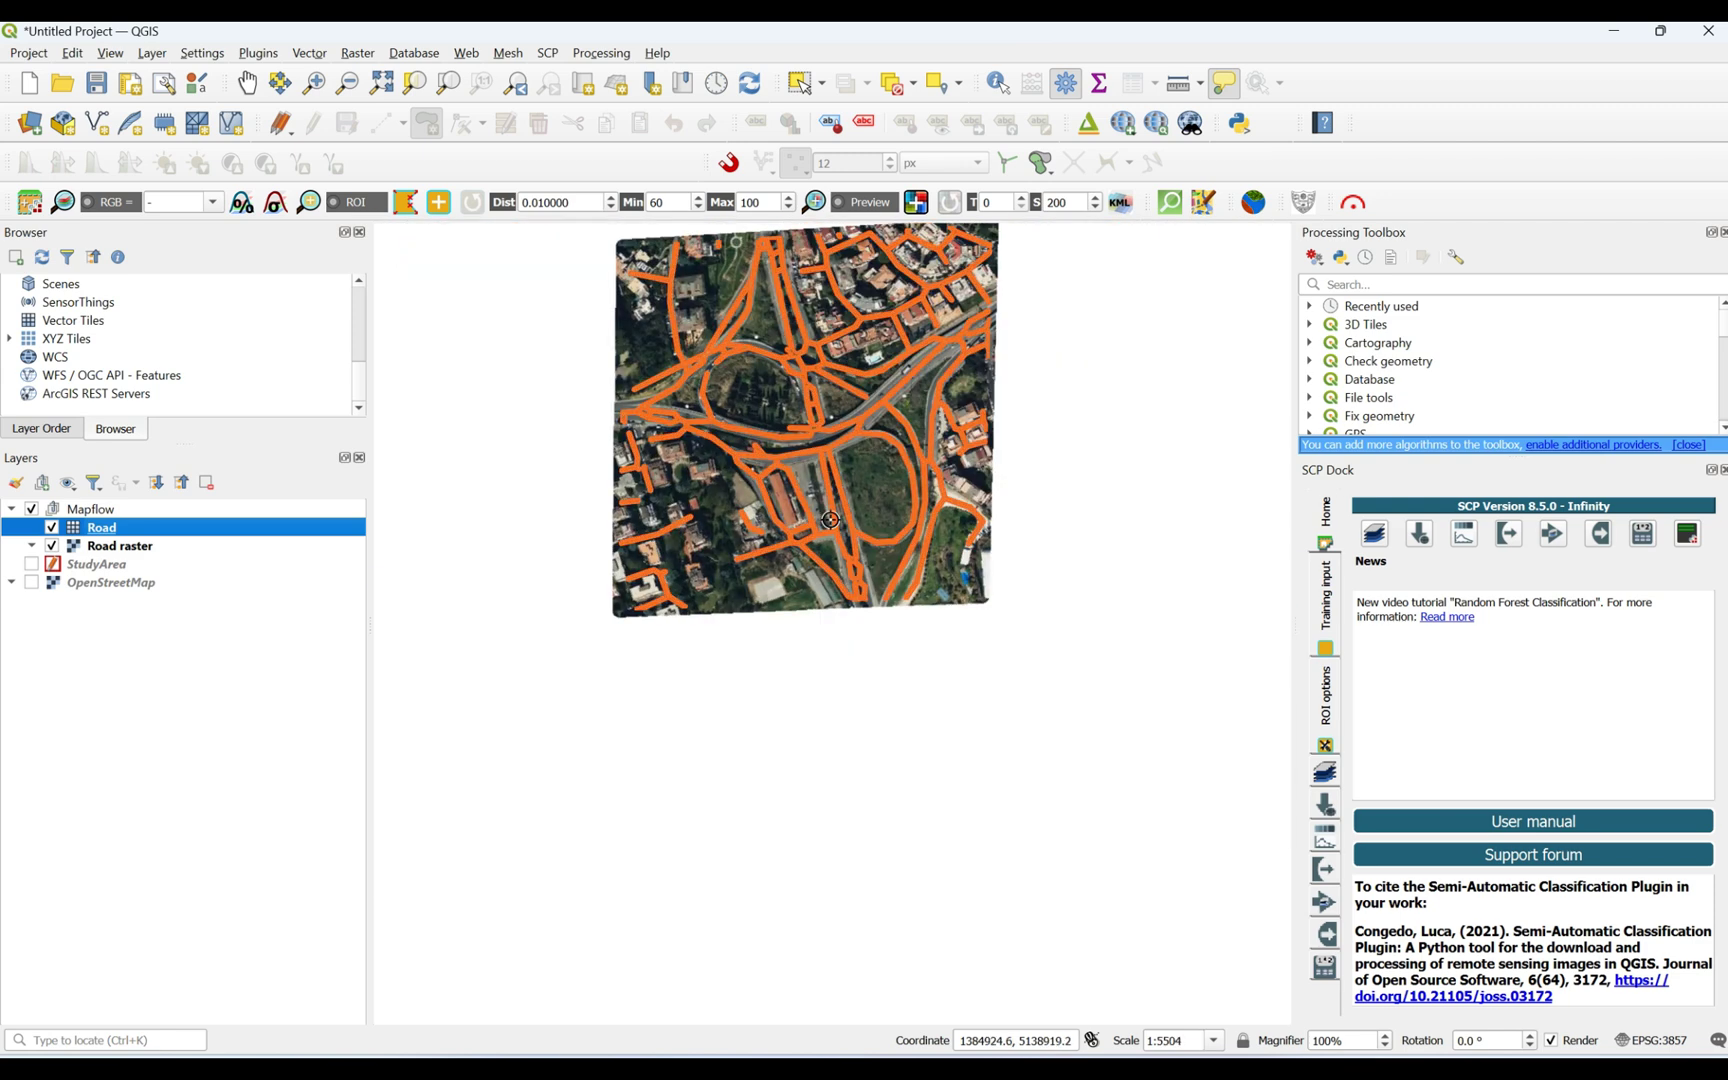
scroll(716, 422, "up", 1)
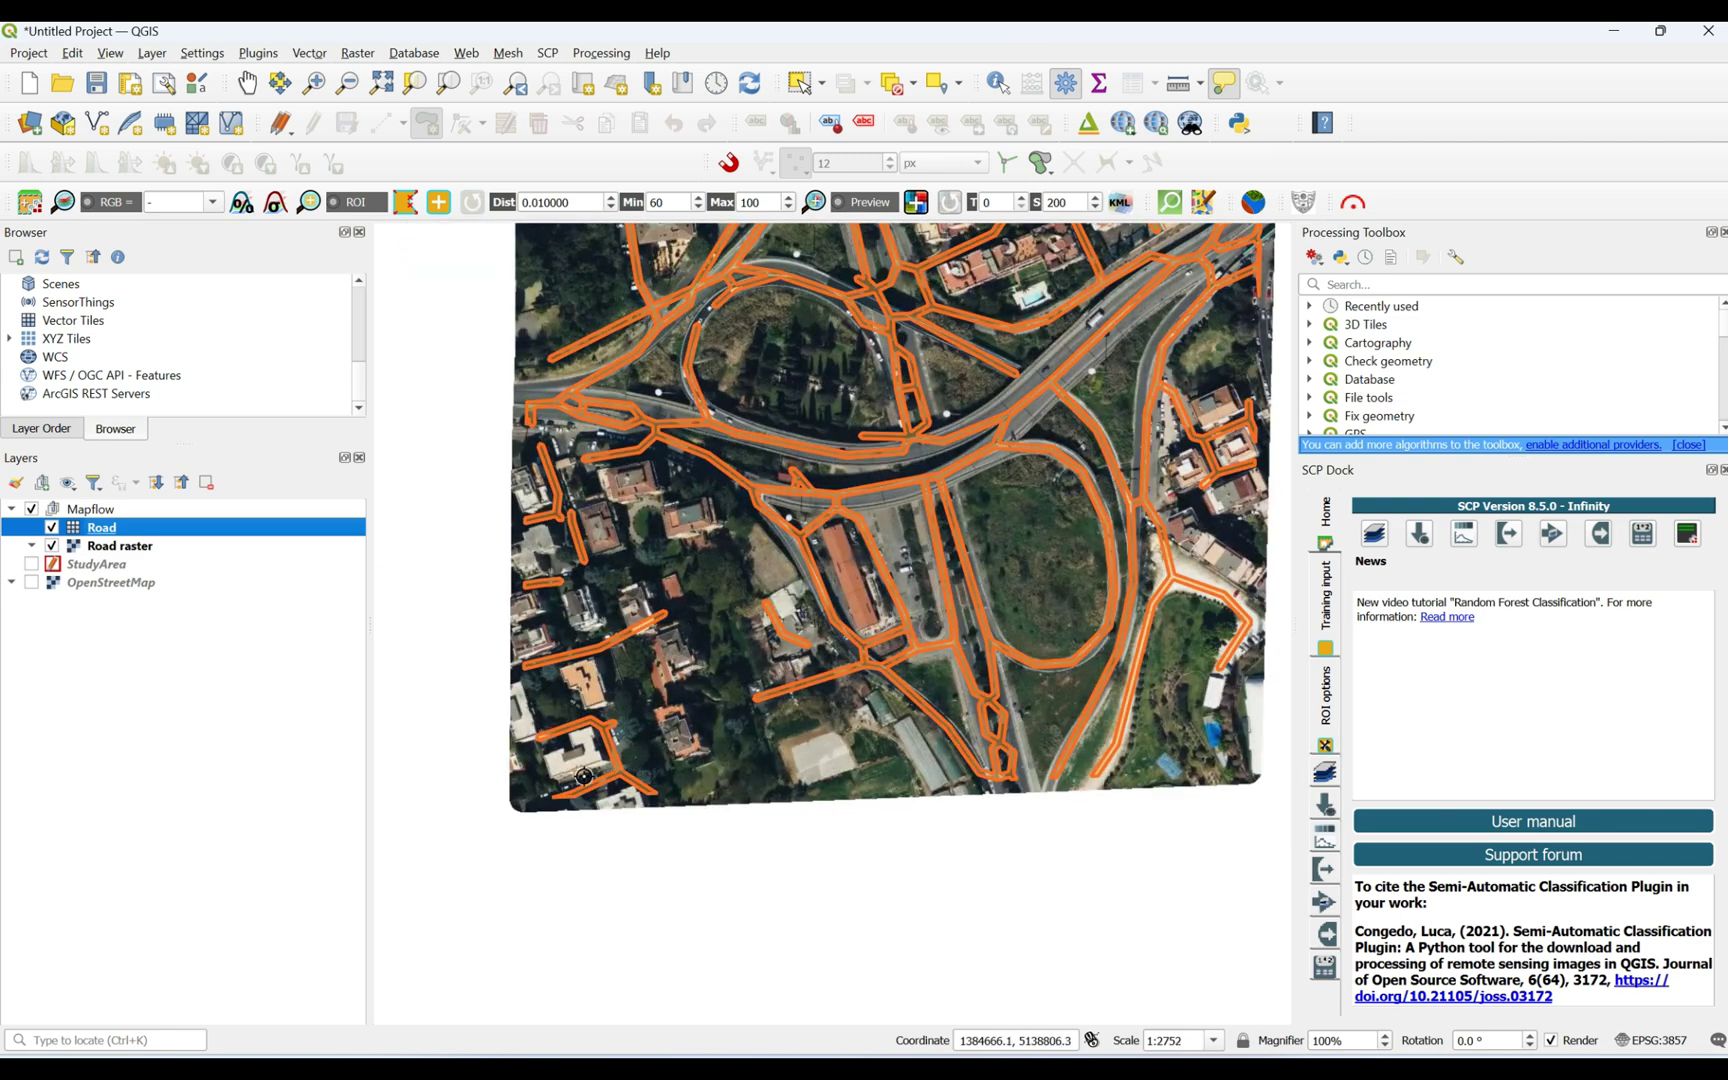
scroll(594, 845, "up", 1)
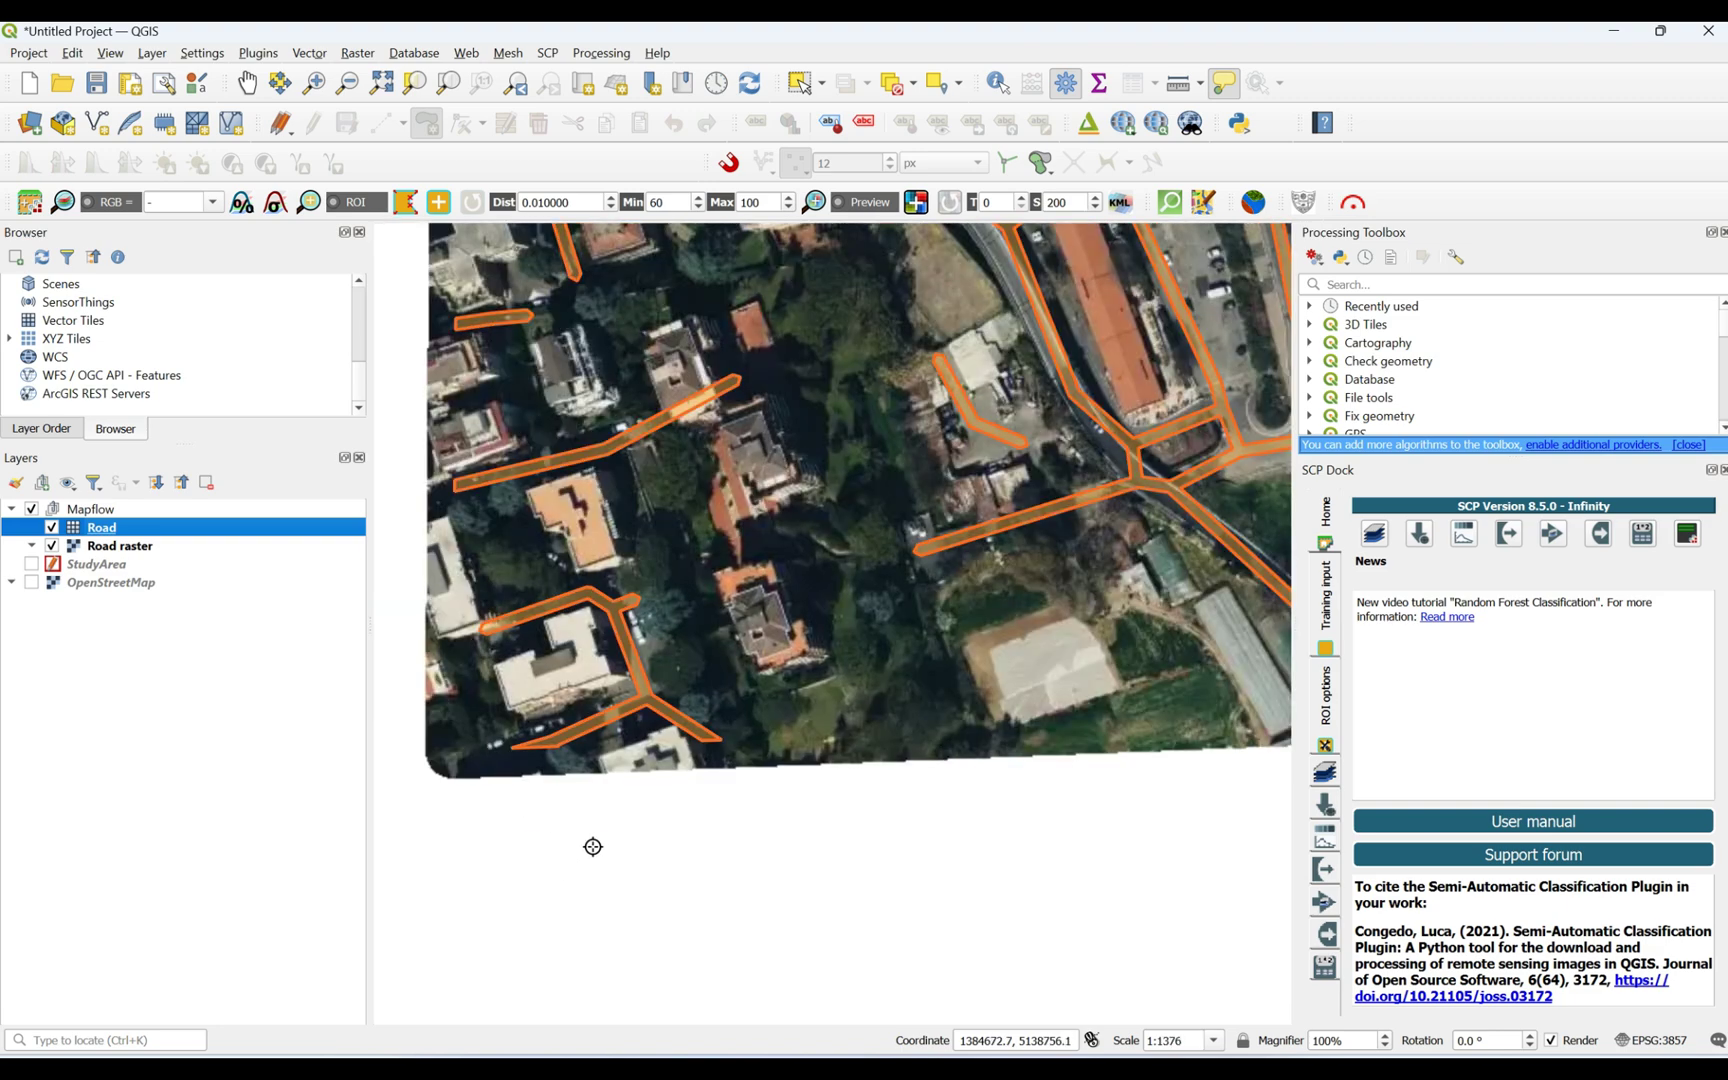
scroll(594, 845, "down", 2)
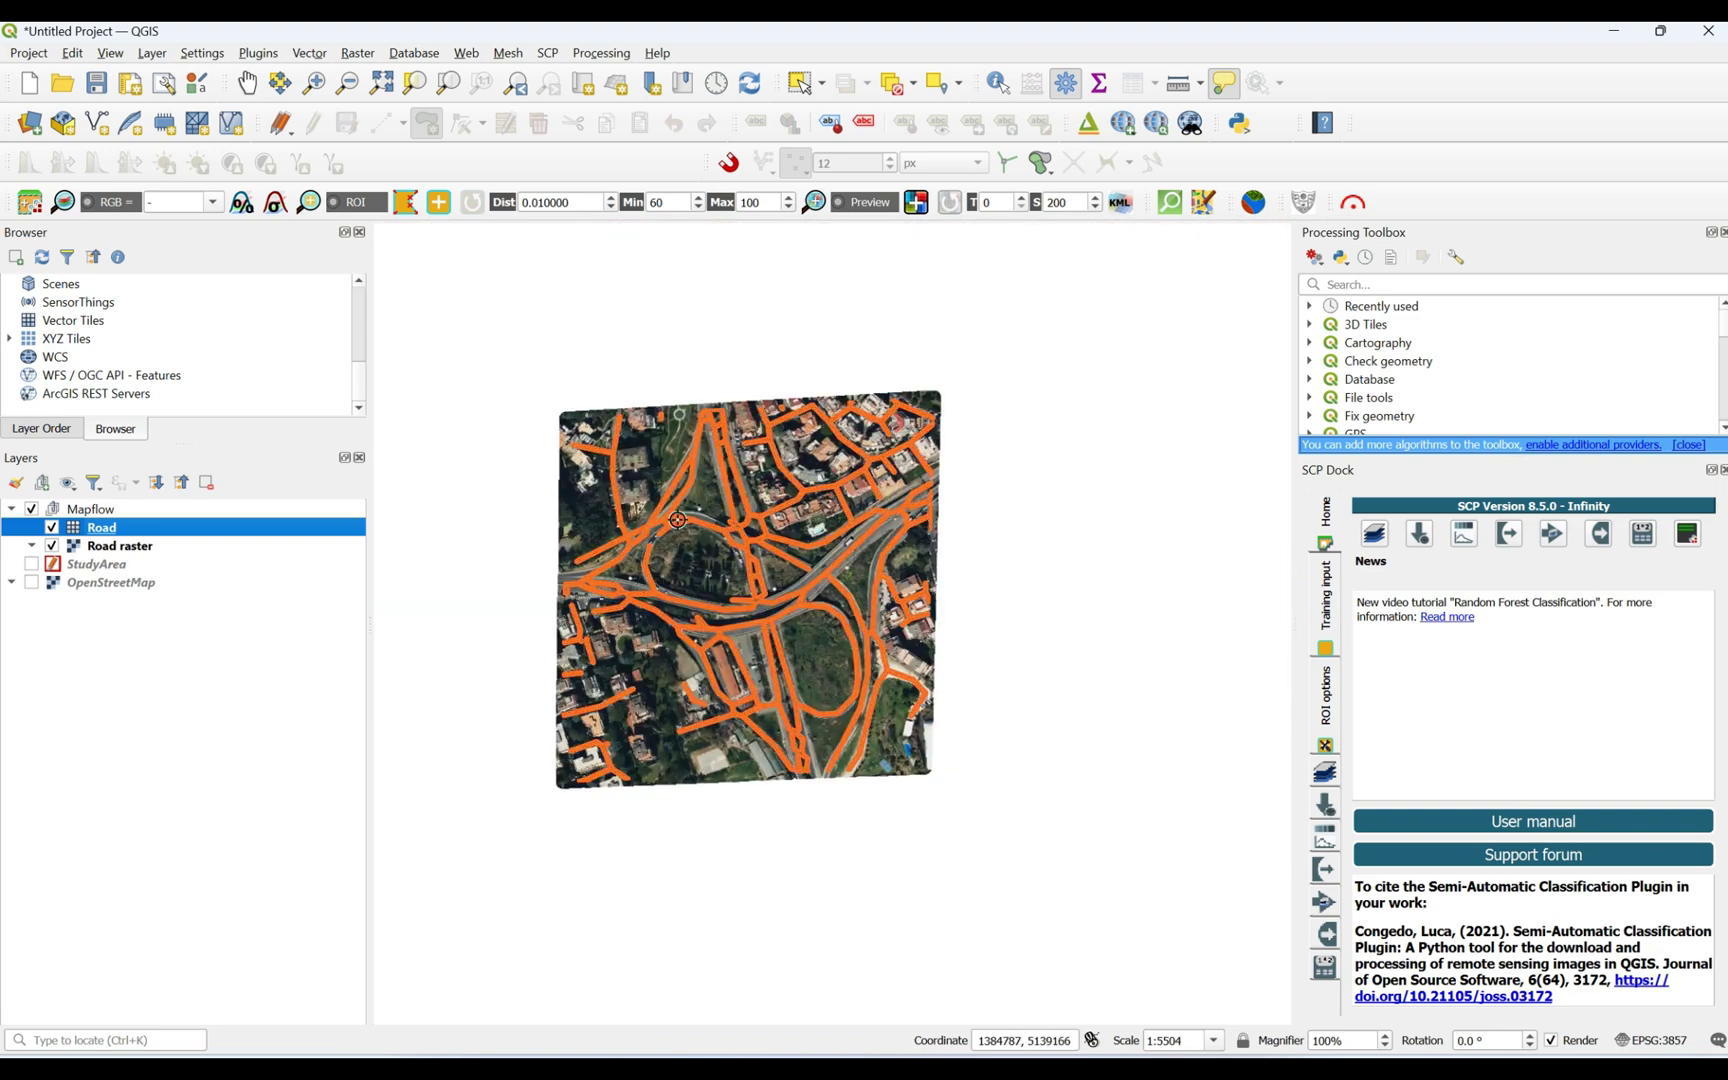
scroll(677, 520, "up", 1)
scroll(677, 520, "down", 1)
left_click(51, 546)
left_click(51, 546)
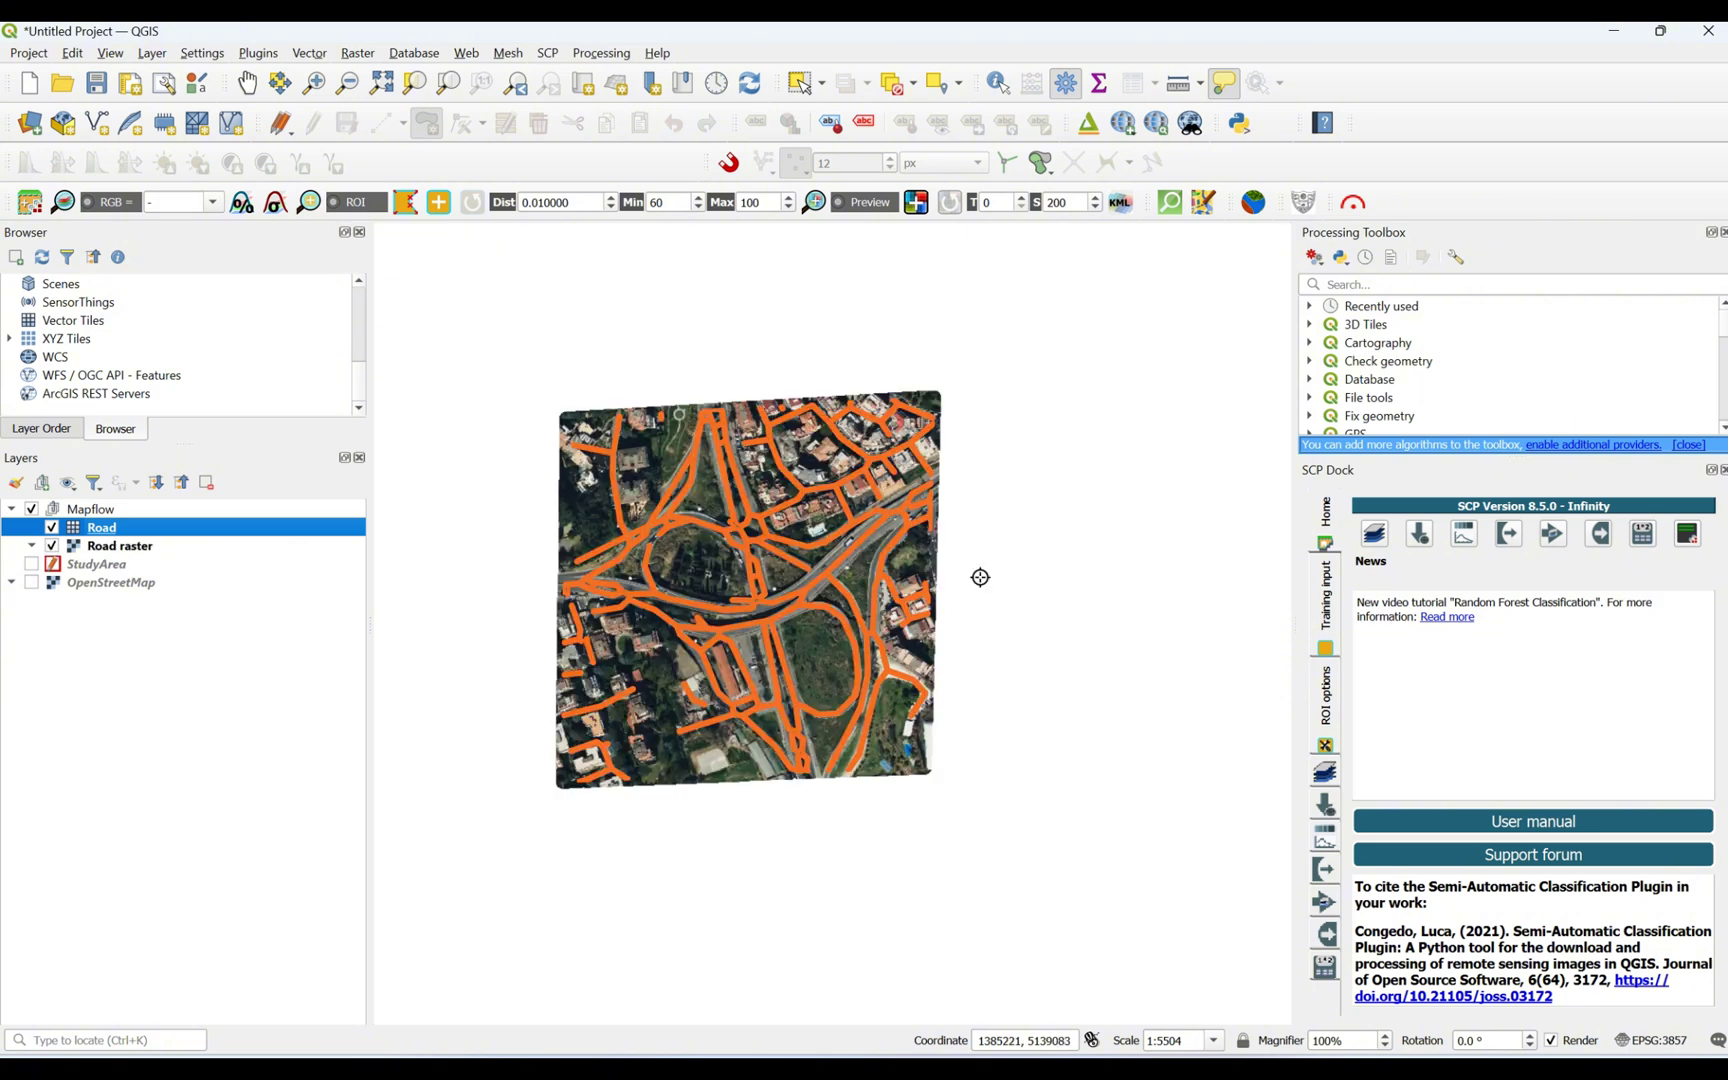